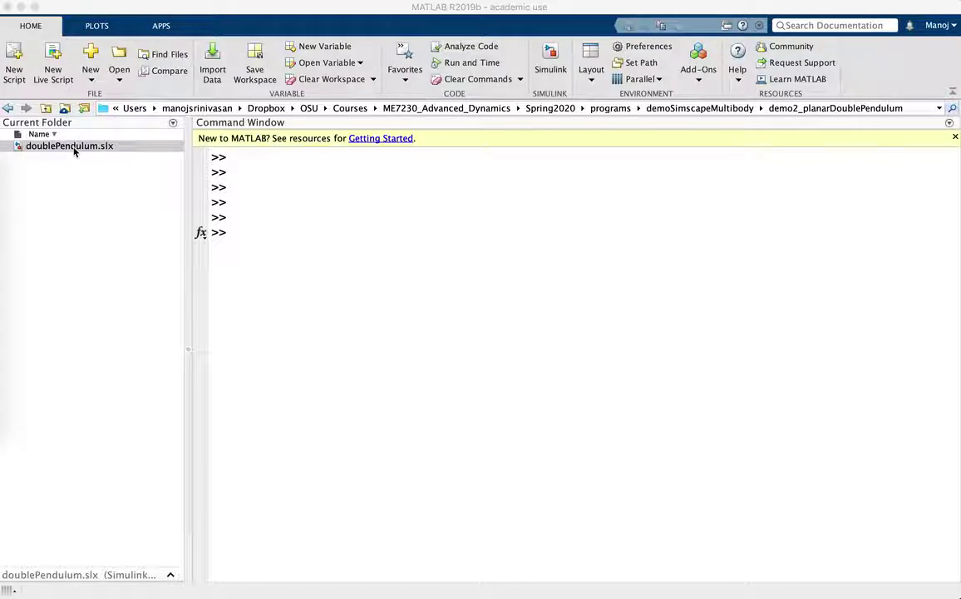
# Step: Open the doublePendulum model, run it and zoom in on the swinging pendulum
pyautogui.doubleClick(73, 147)
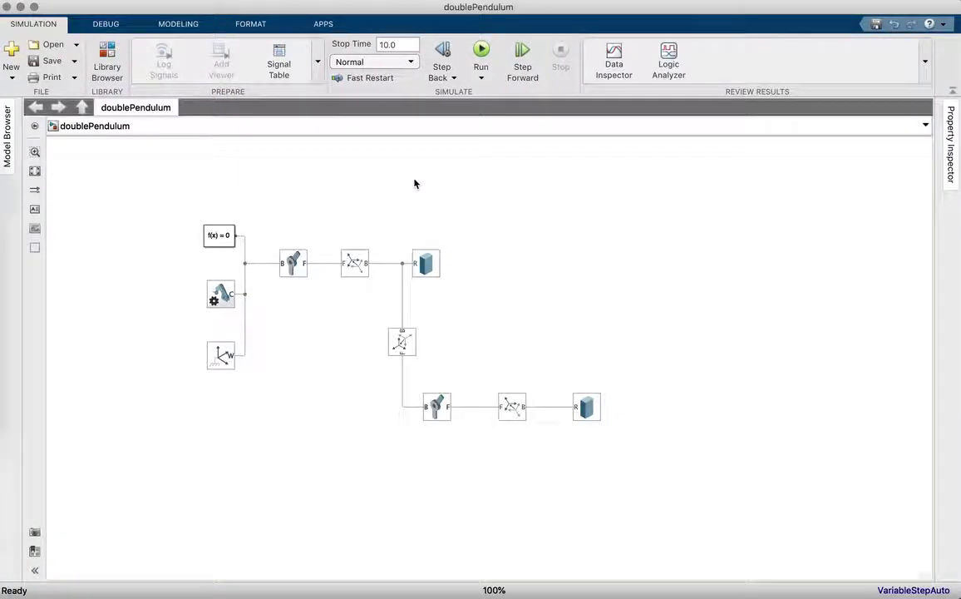
pyautogui.click(480, 50)
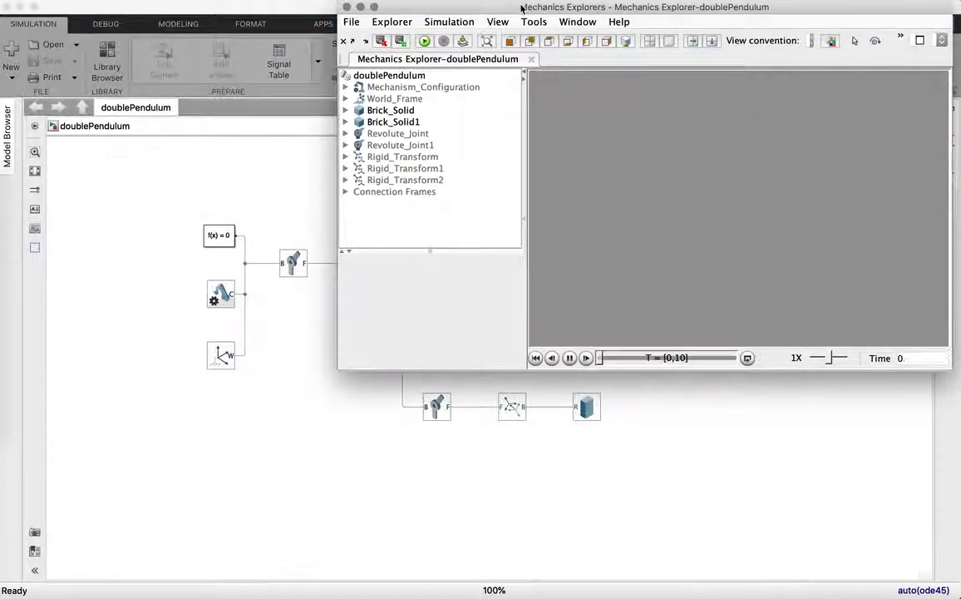
pyautogui.moveTo(521, 9); pyautogui.dragTo(253, 117)
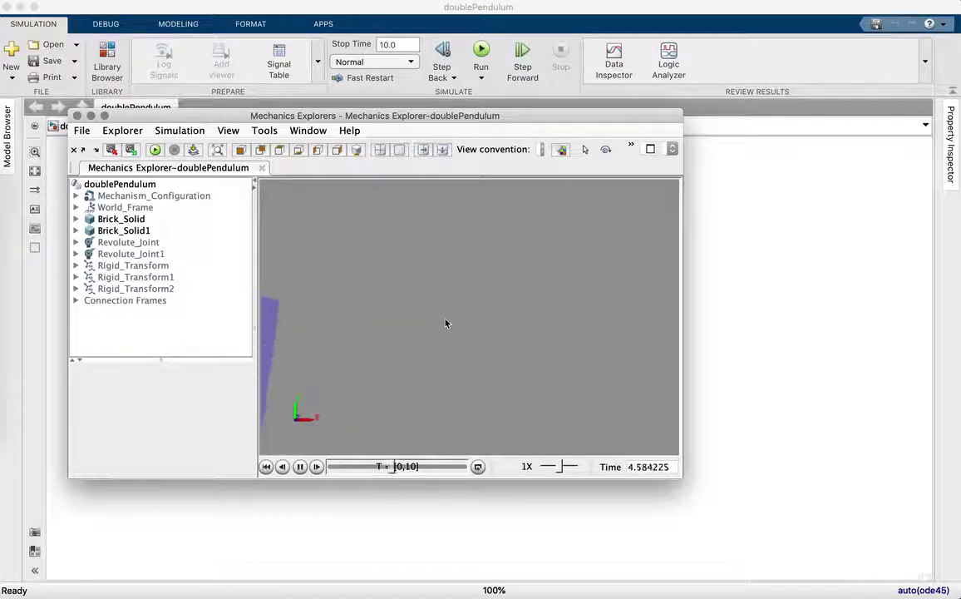
pyautogui.rightClick(445, 320)
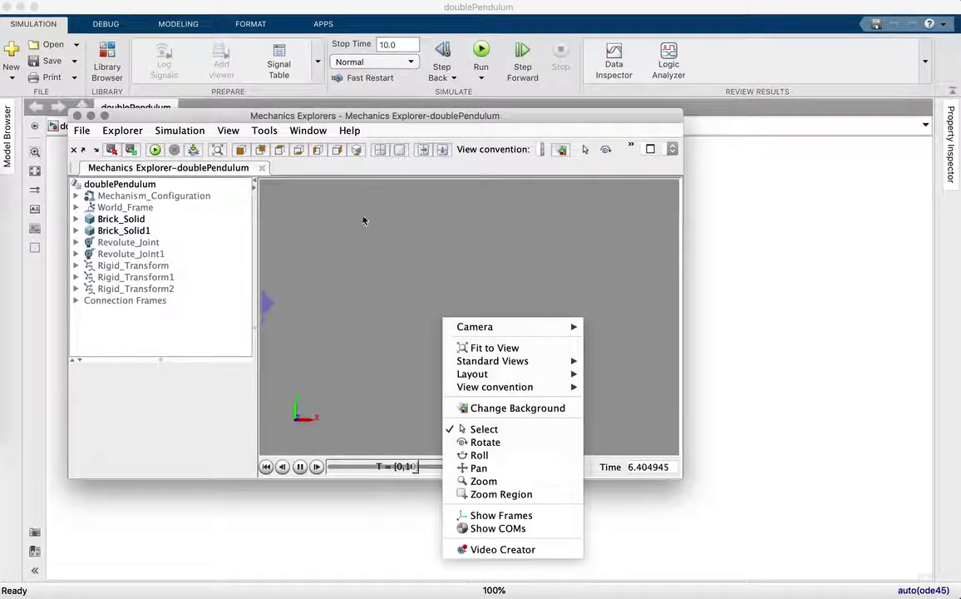
pyautogui.click(508, 486)
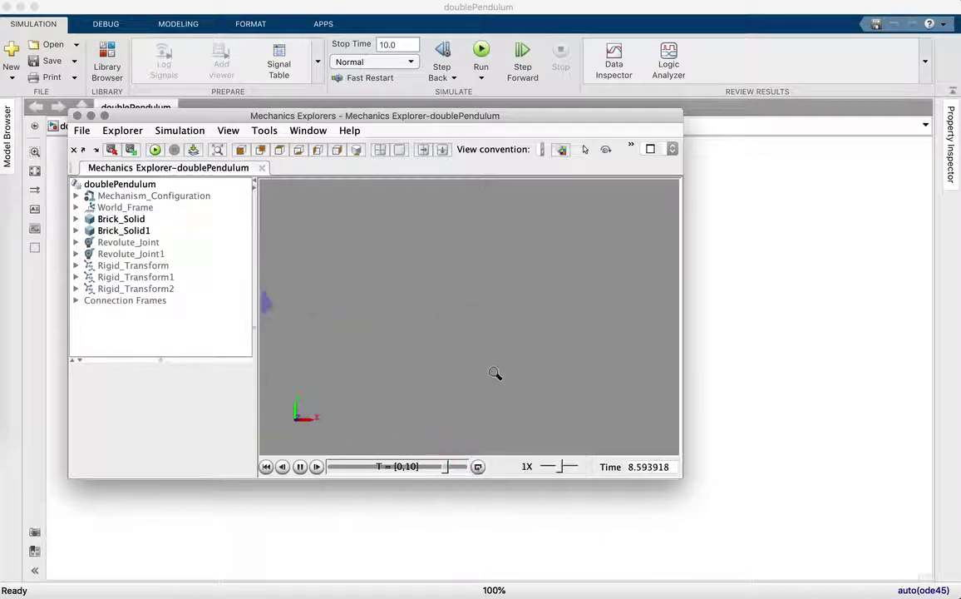
pyautogui.moveTo(491, 369); pyautogui.dragTo(601, 421)
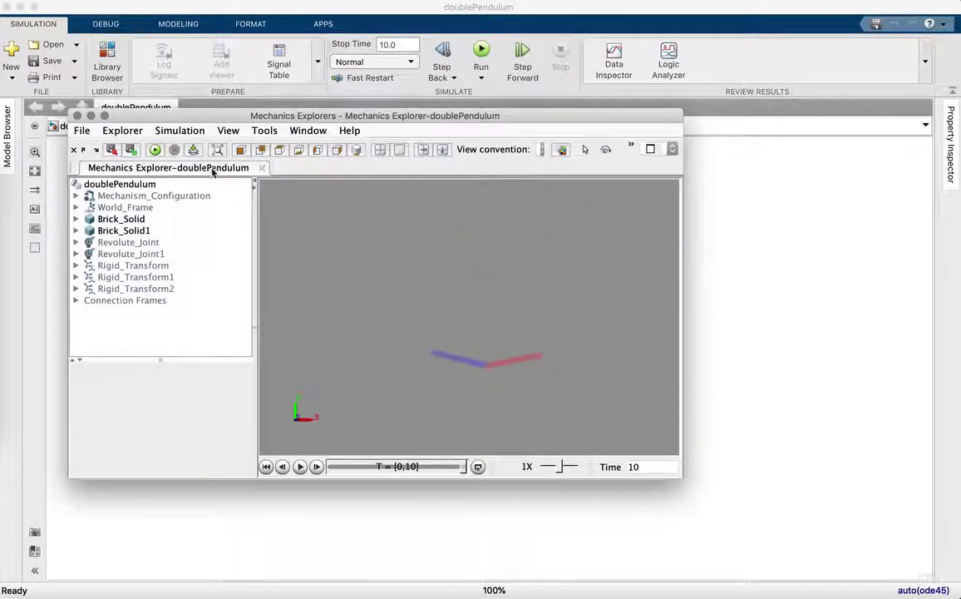
# Step: Replay the double pendulum swing, pause it, then close Mechanics Explorer and the model
pyautogui.click(156, 151)
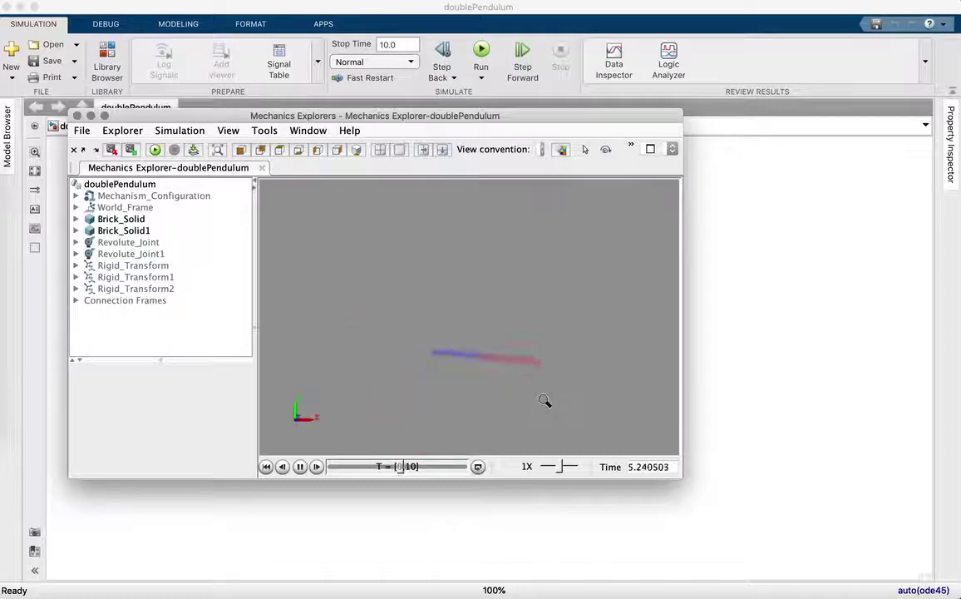
pyautogui.click(300, 471)
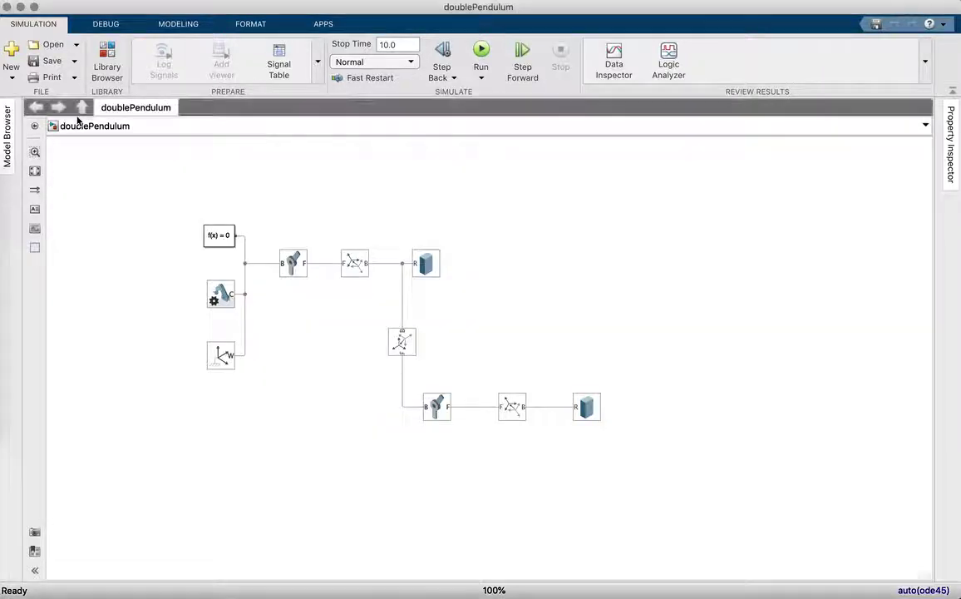
pyautogui.click(77, 116)
pyautogui.click(8, 7)
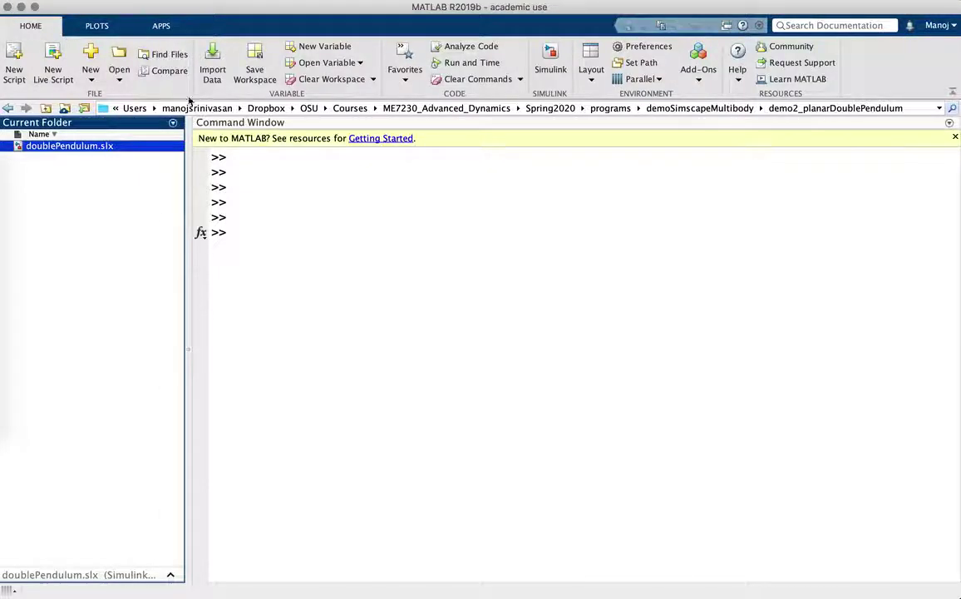
# Step: Create a new Simulink model from the Blank Model template
pyautogui.click(91, 74)
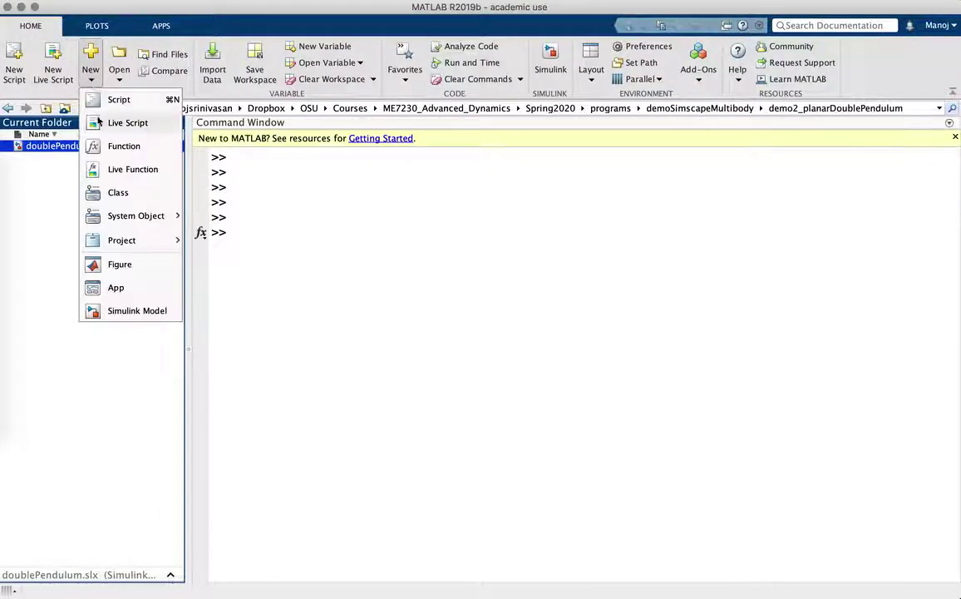
pyautogui.click(123, 310)
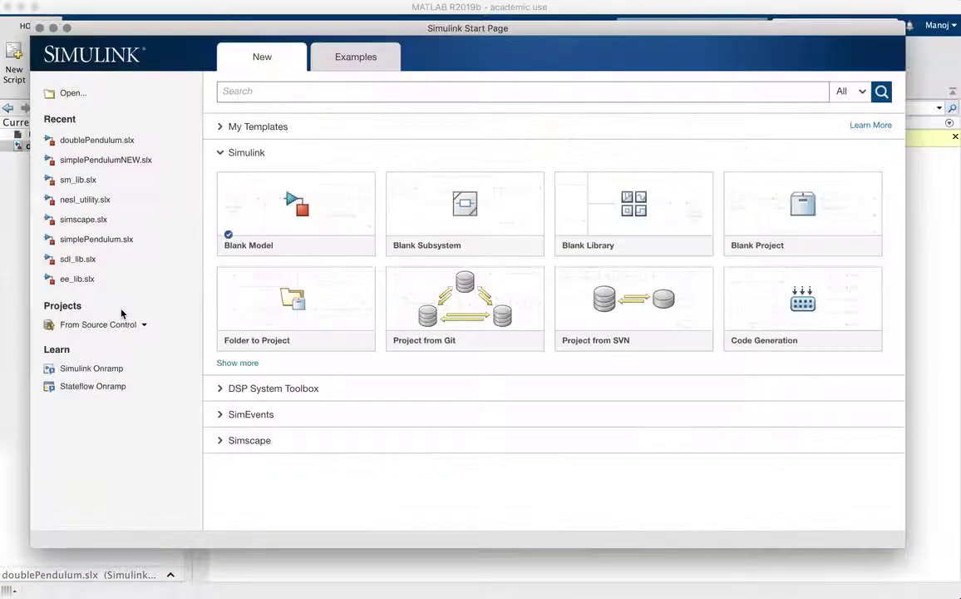
pyautogui.click(301, 241)
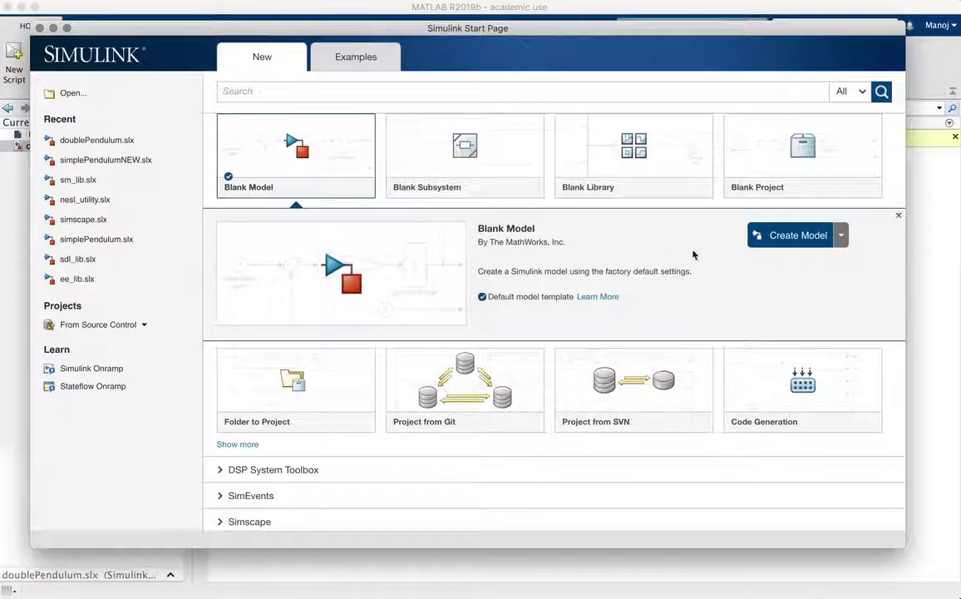
pyautogui.click(802, 236)
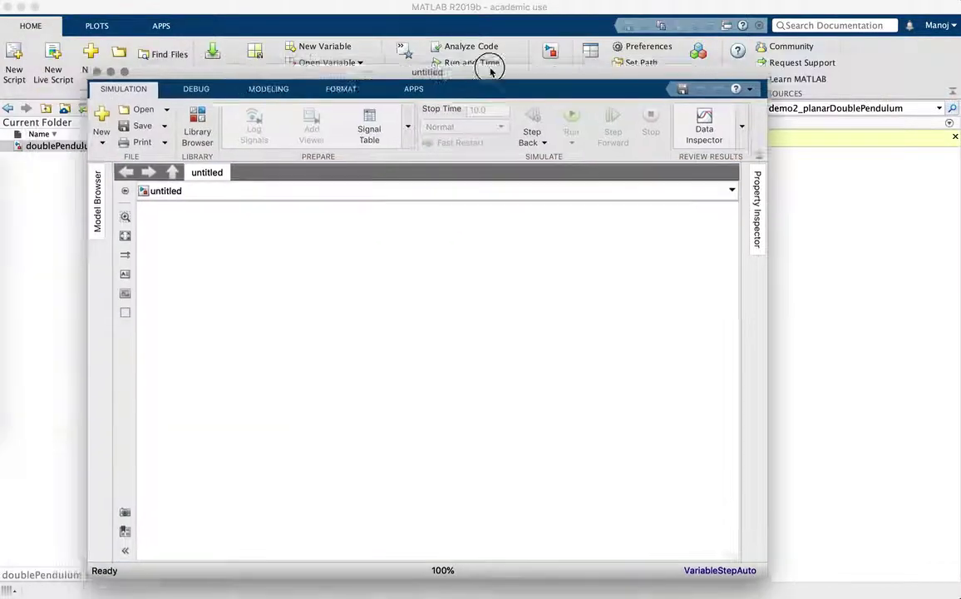
# Step: Save the untitled model as doublePendulumNEW
pyautogui.moveTo(409, 84); pyautogui.dragTo(532, 61)
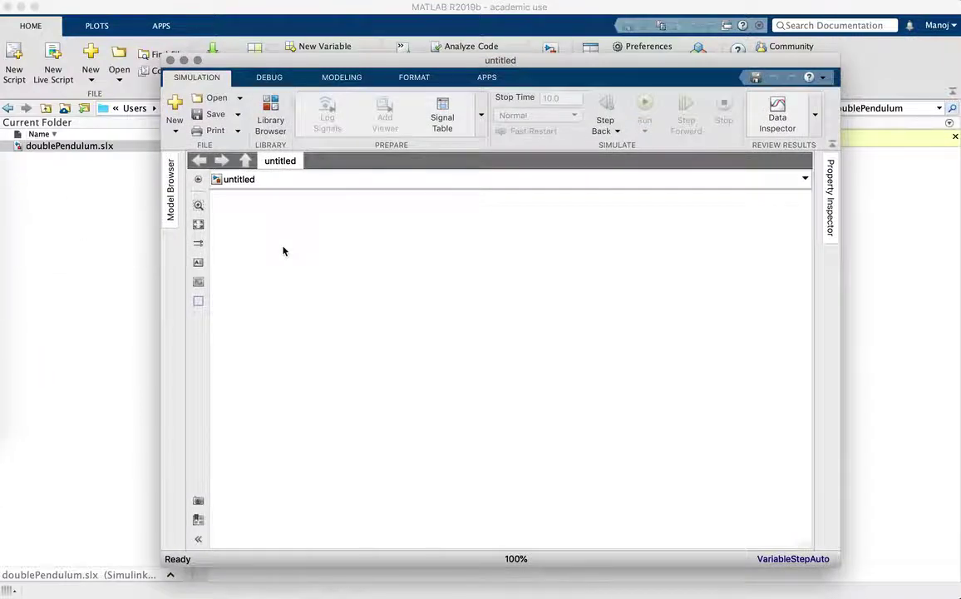
pyautogui.press('super+s')
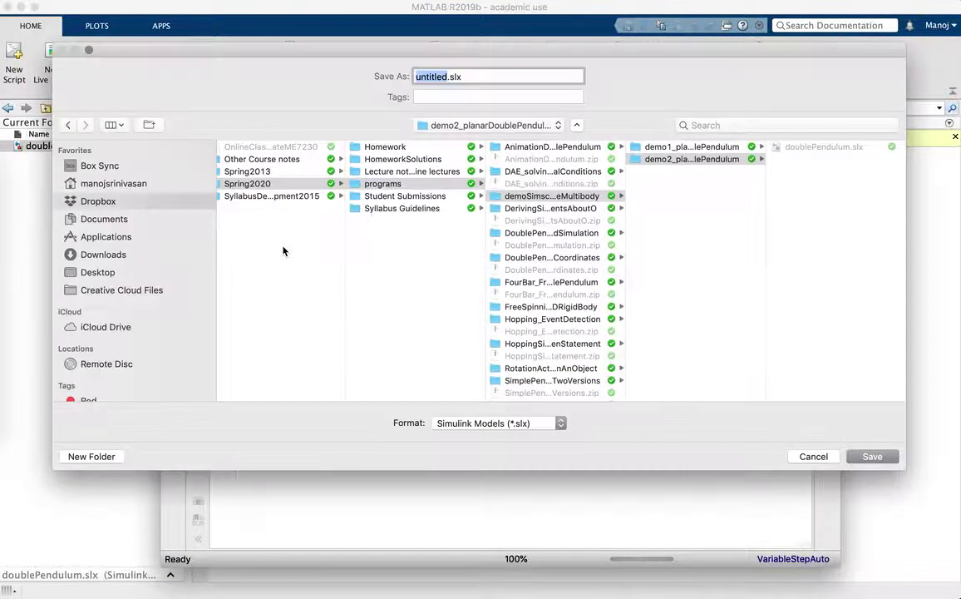
pyautogui.write('double')
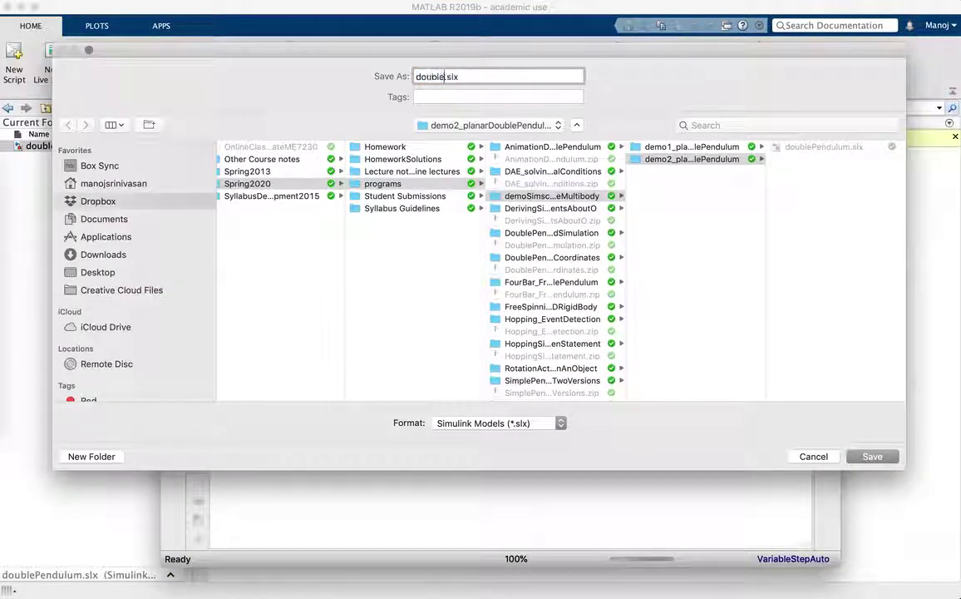
pyautogui.write('Pendulum')
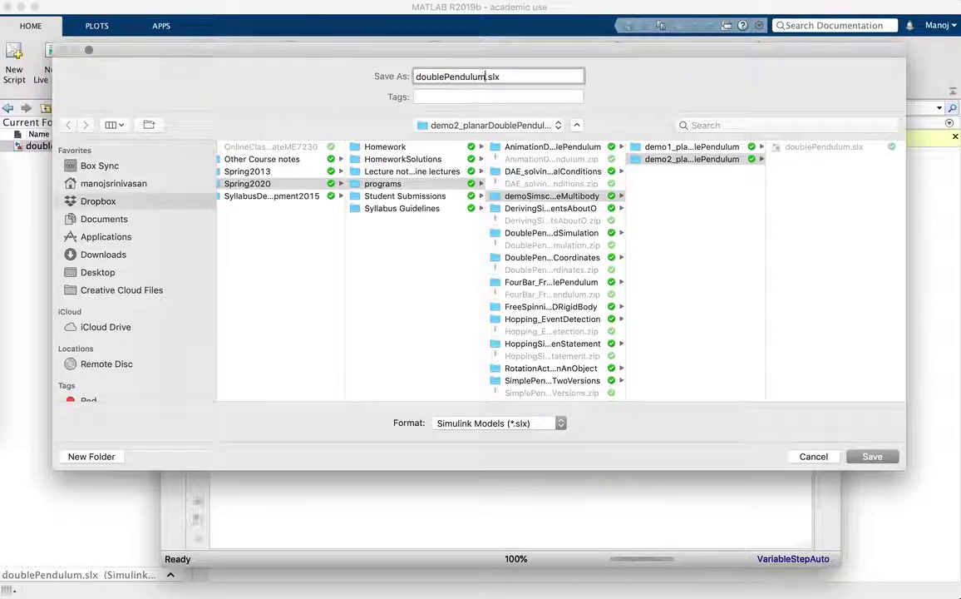
pyautogui.write('NEW')
pyautogui.press('Return')
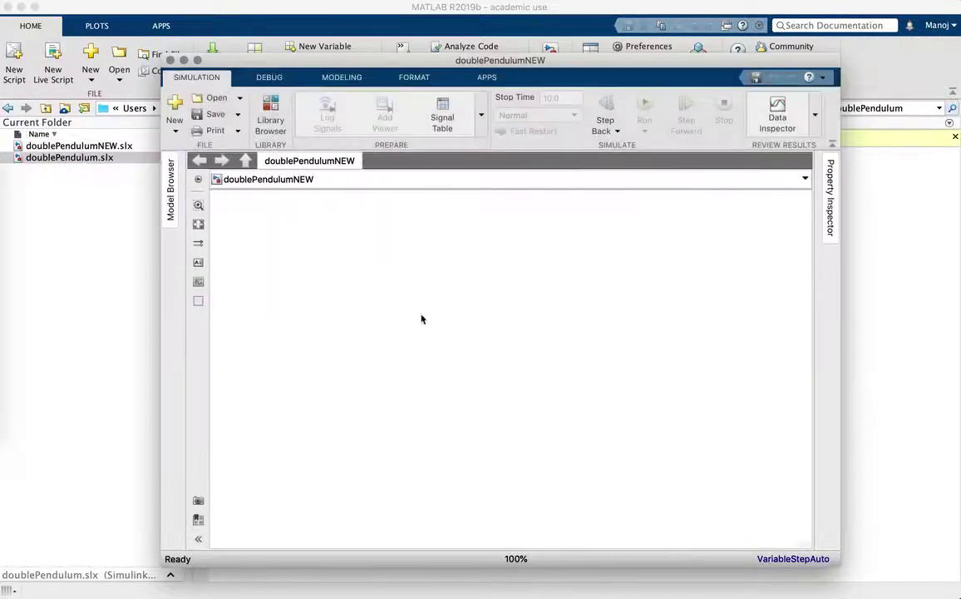
# Step: Open simplePendulumNEW from demo1_planarSimplePendulum, select all its blocks, then close it
pyautogui.click(148, 295)
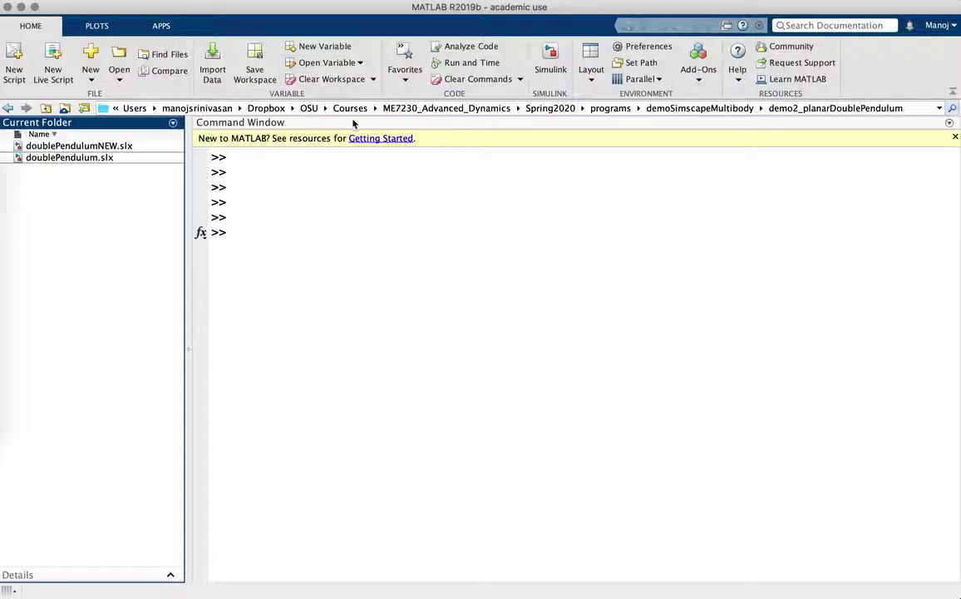
pyautogui.click(713, 109)
pyautogui.doubleClick(55, 158)
pyautogui.doubleClick(88, 146)
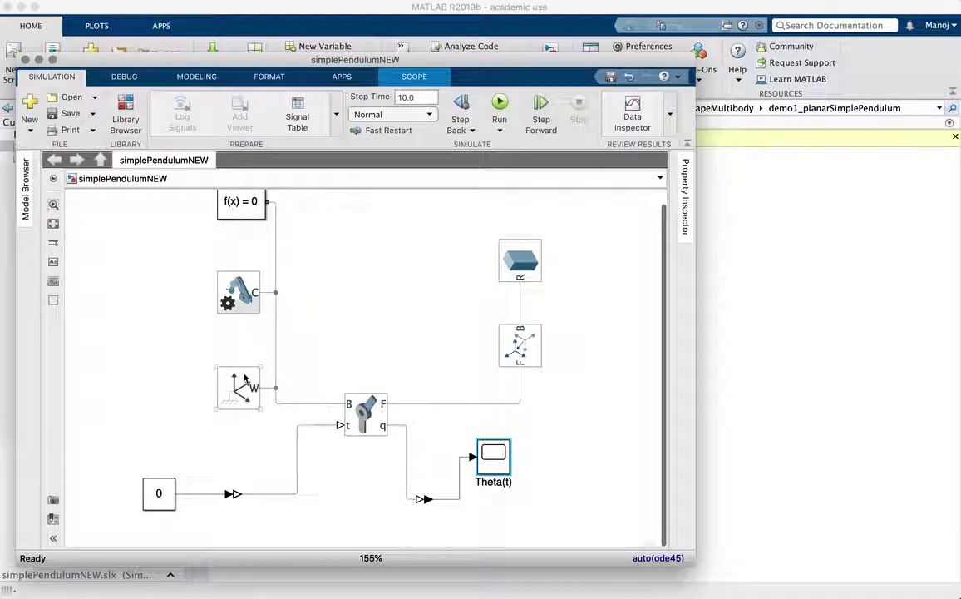
pyautogui.scroll(-4, 244, 378)
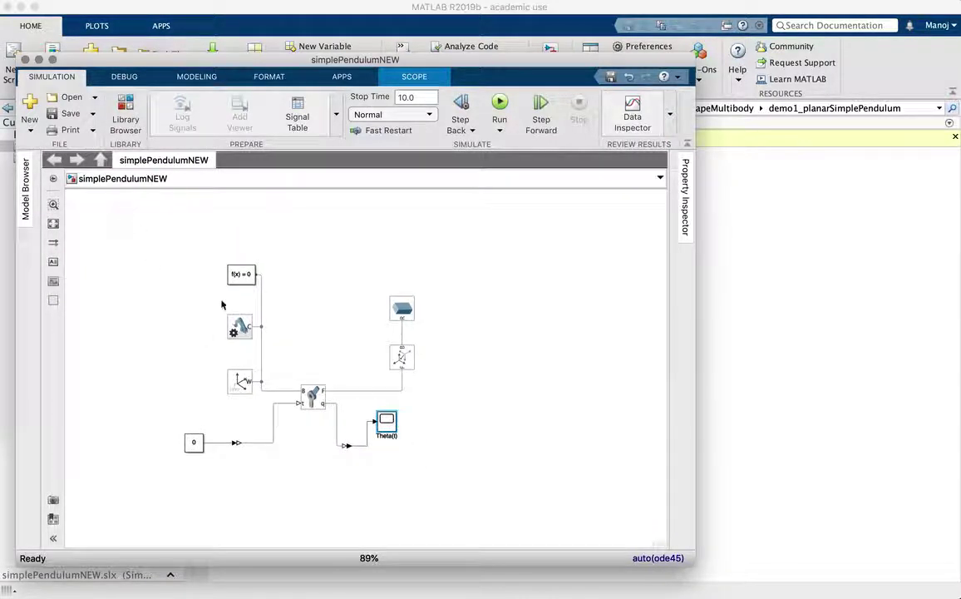
pyautogui.moveTo(129, 230); pyautogui.dragTo(486, 505)
pyautogui.click(548, 413)
pyautogui.click(25, 60)
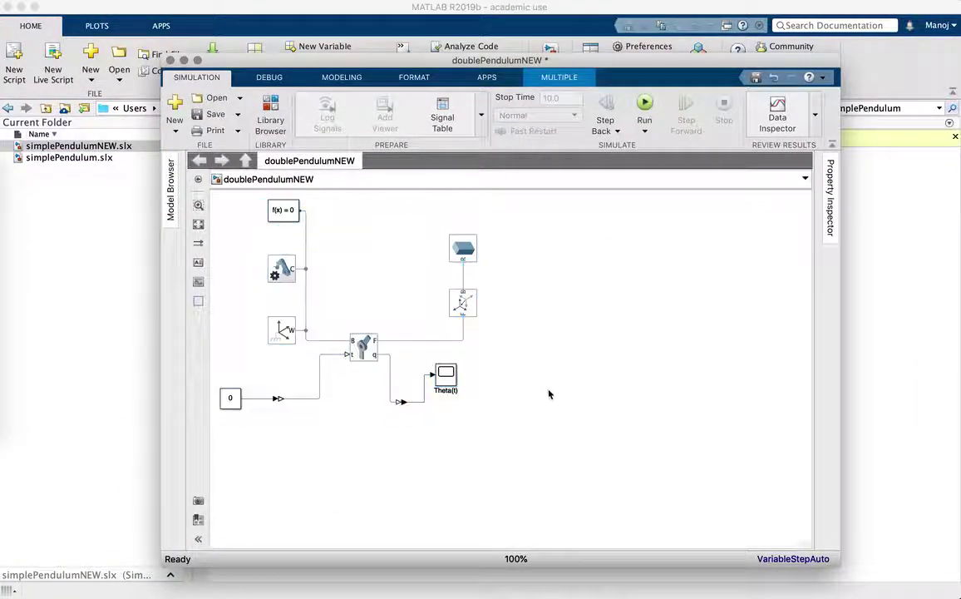
# Step: Delete the Theta(t) scope and the Constant and converter blocks from doublePendulumNEW
pyautogui.moveTo(498, 357); pyautogui.dragTo(391, 438)
pyautogui.press('Delete')
pyautogui.moveTo(343, 368); pyautogui.dragTo(276, 433)
pyautogui.press('Delete')
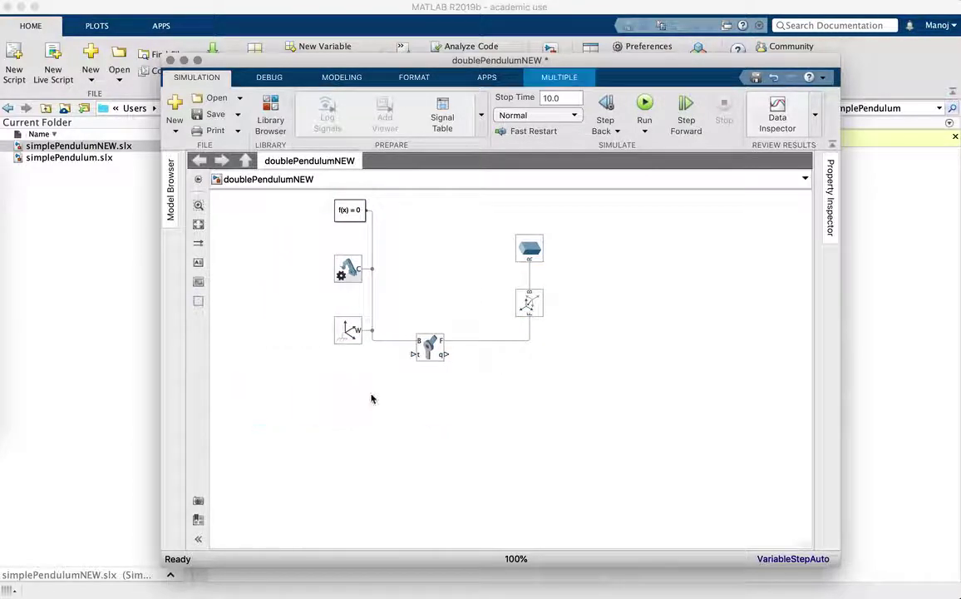
# Step: Set the Revolute Joint's torque actuation to None, keeping motion Automatically Computed
pyautogui.click(426, 356)
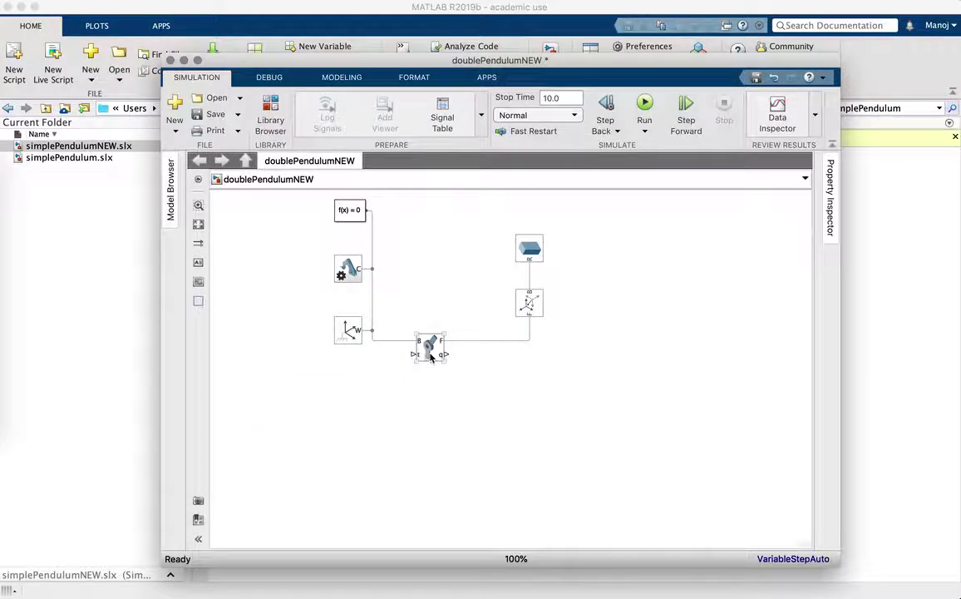
pyautogui.doubleClick(426, 354)
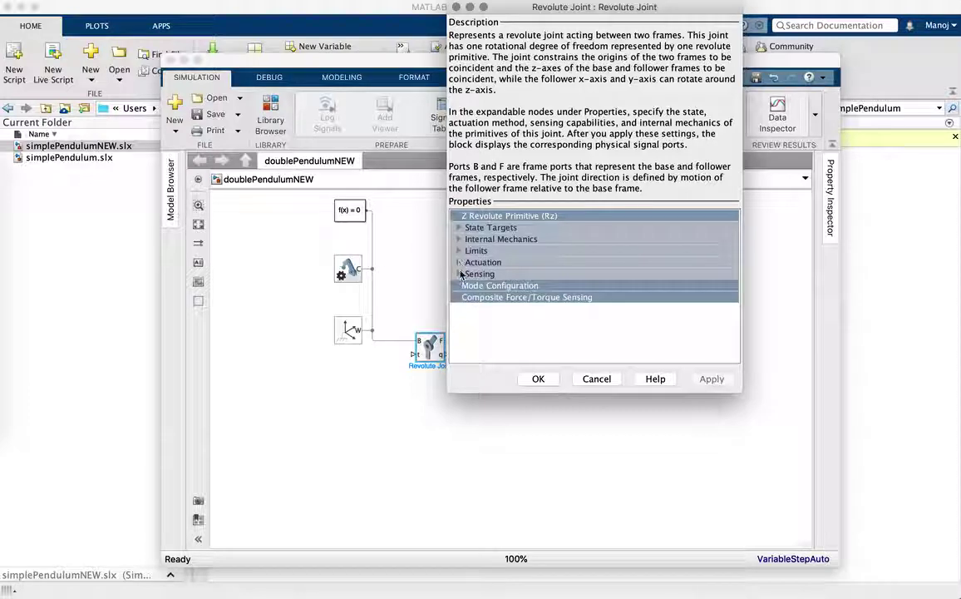
pyautogui.click(460, 262)
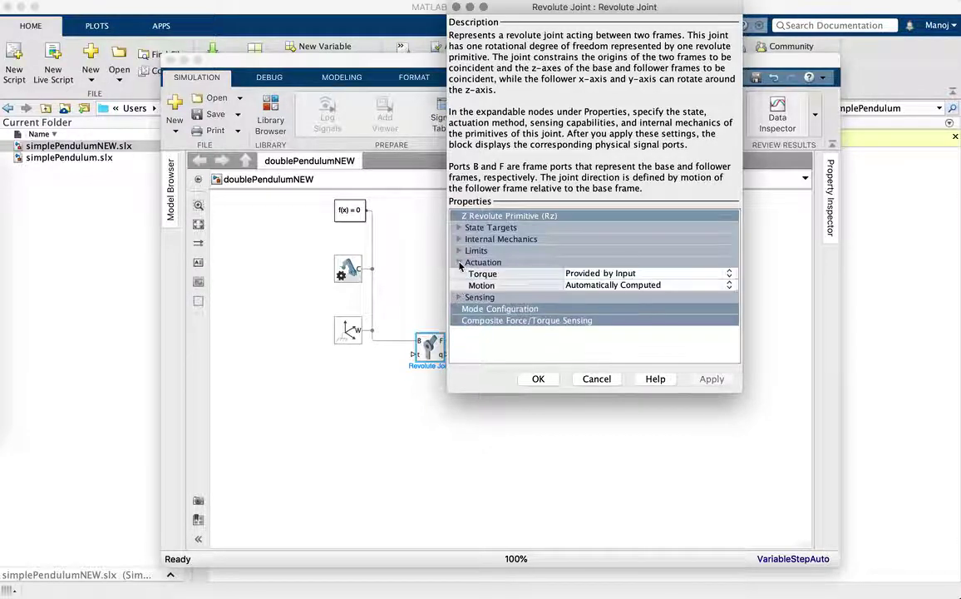
pyautogui.click(674, 273)
pyautogui.click(711, 287)
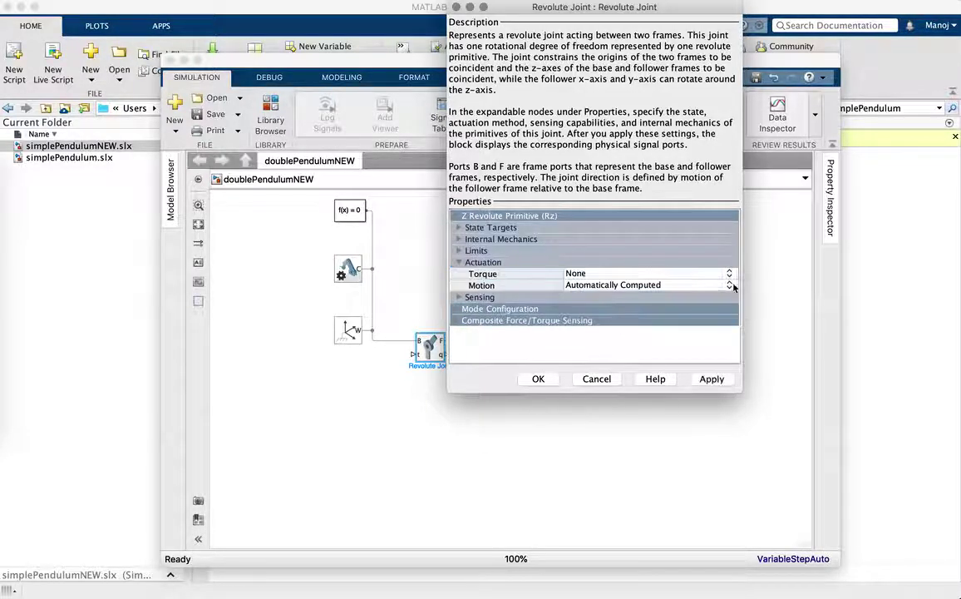
pyautogui.click(732, 286)
pyautogui.click(658, 342)
pyautogui.click(711, 378)
pyautogui.click(538, 378)
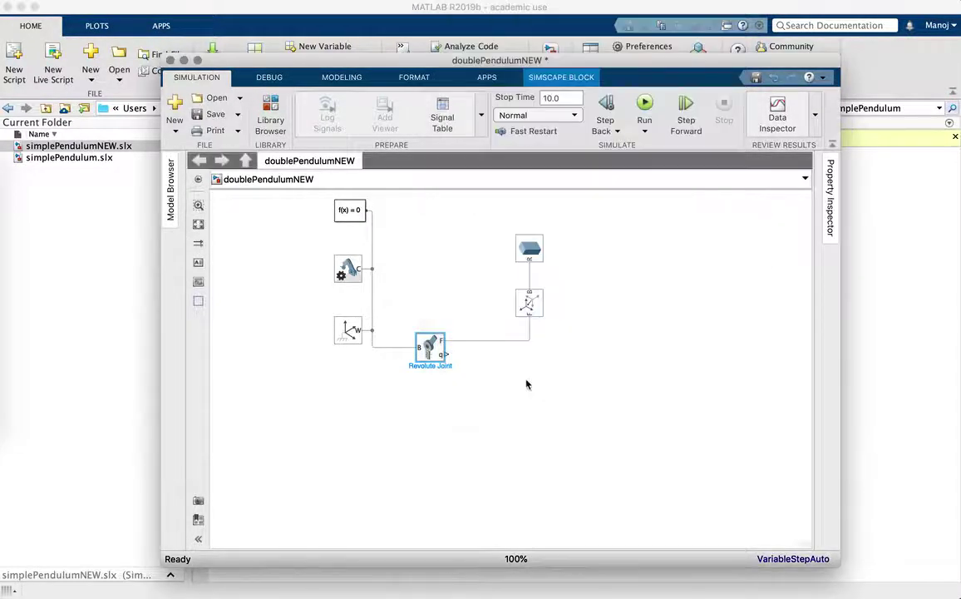
# Step: Turn off the Revolute Joint's position sensing output
pyautogui.doubleClick(429, 346)
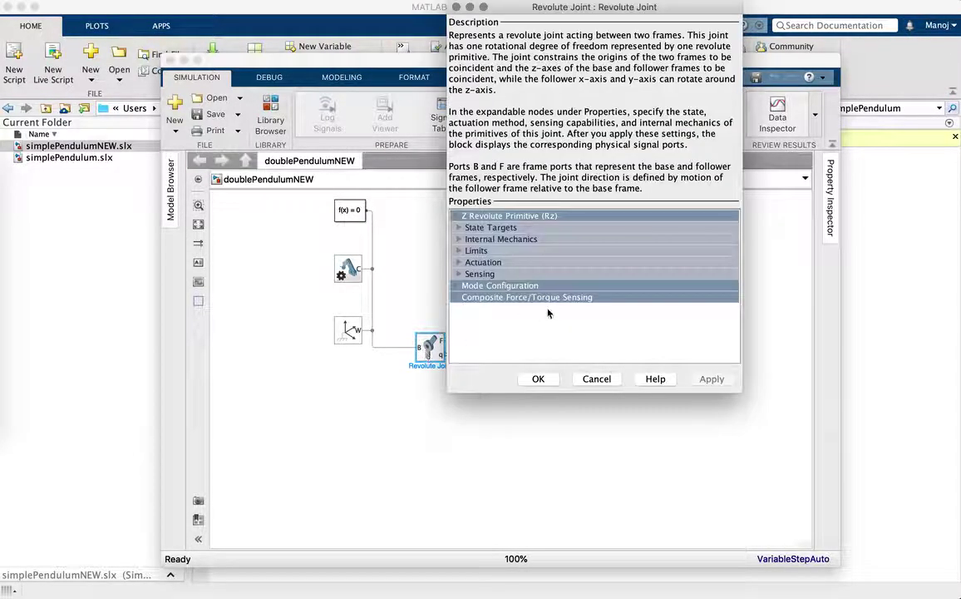
pyautogui.click(458, 273)
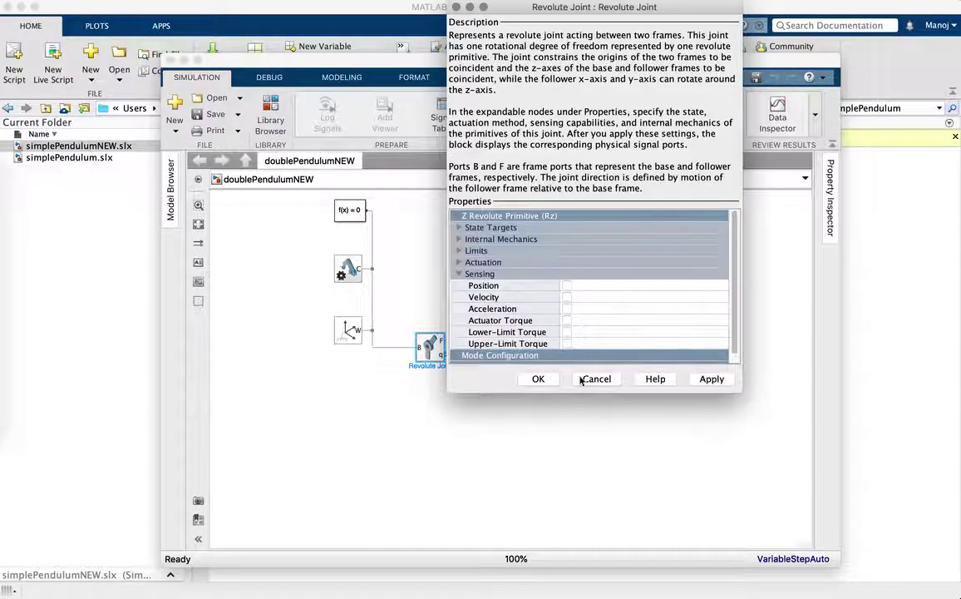
pyautogui.click(711, 378)
pyautogui.click(595, 378)
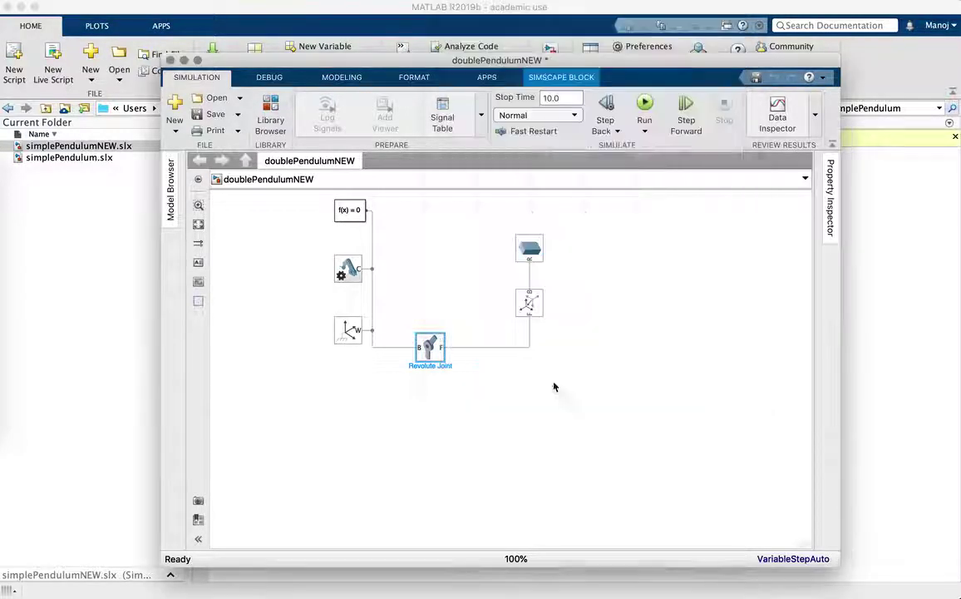
# Step: Move the Revolute Joint, Rigid Transform and Brick Solid into one horizontal row
pyautogui.click(440, 419)
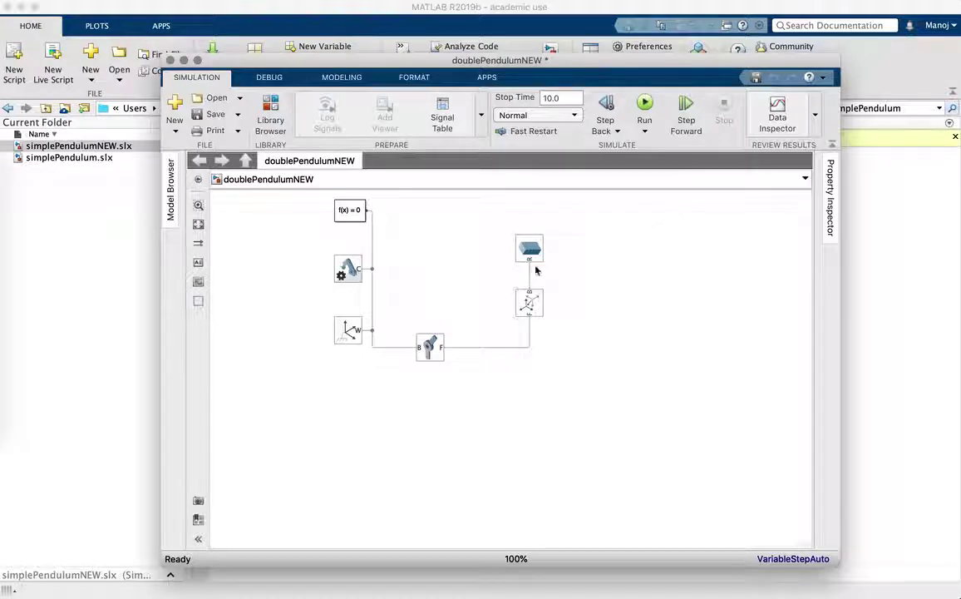
pyautogui.moveTo(430, 349); pyautogui.dragTo(439, 268)
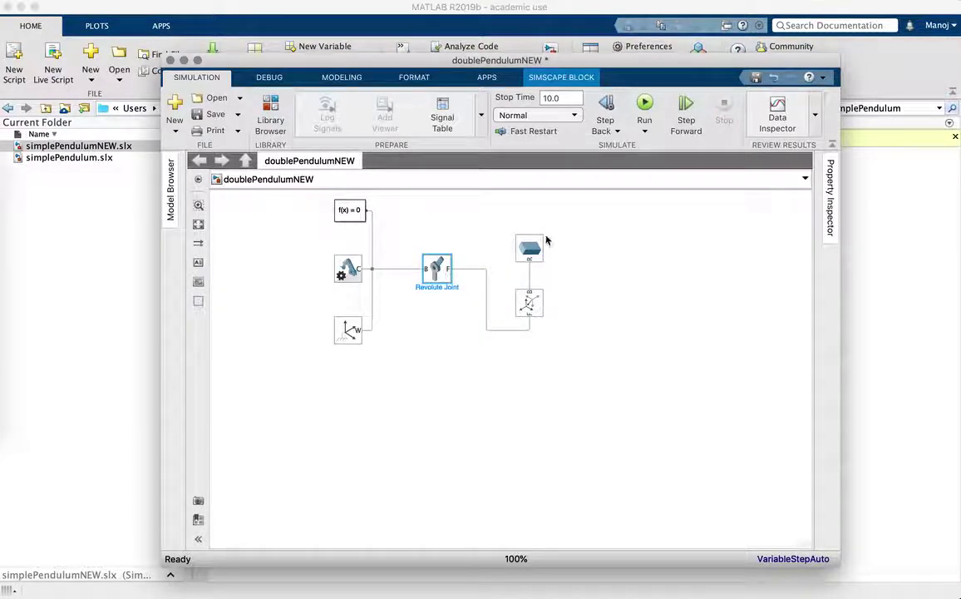
pyautogui.moveTo(537, 248); pyautogui.dragTo(648, 254)
pyautogui.moveTo(529, 303); pyautogui.dragTo(537, 275)
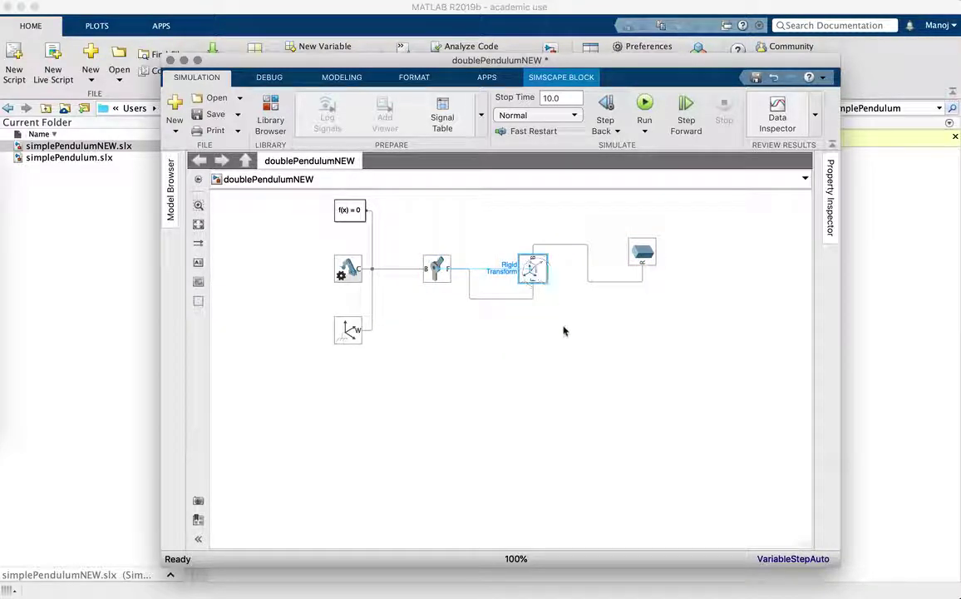
pyautogui.click(510, 307)
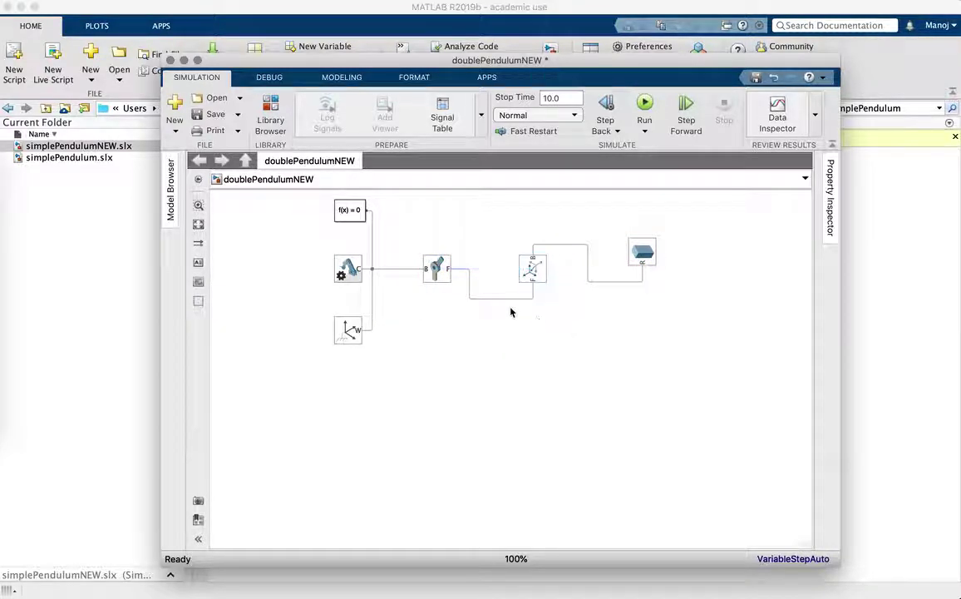
# Step: Rotate the Rigid Transform and Brick Solid with Ctrl+R so they connect, and save
pyautogui.click(540, 269)
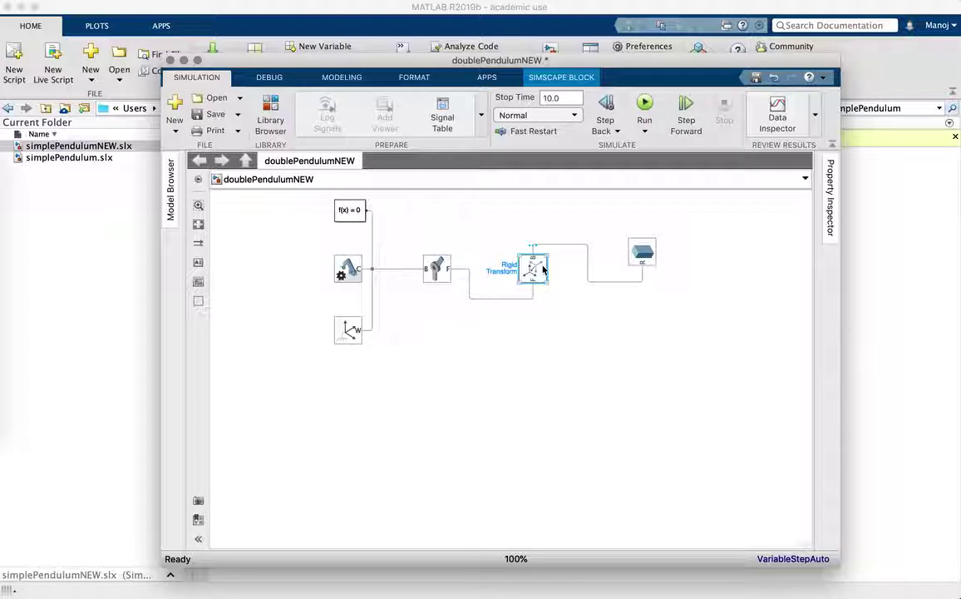
pyautogui.hotkey('ctrl', 'r')
pyautogui.click(641, 260)
pyautogui.hotkey('ctrl', 'r')
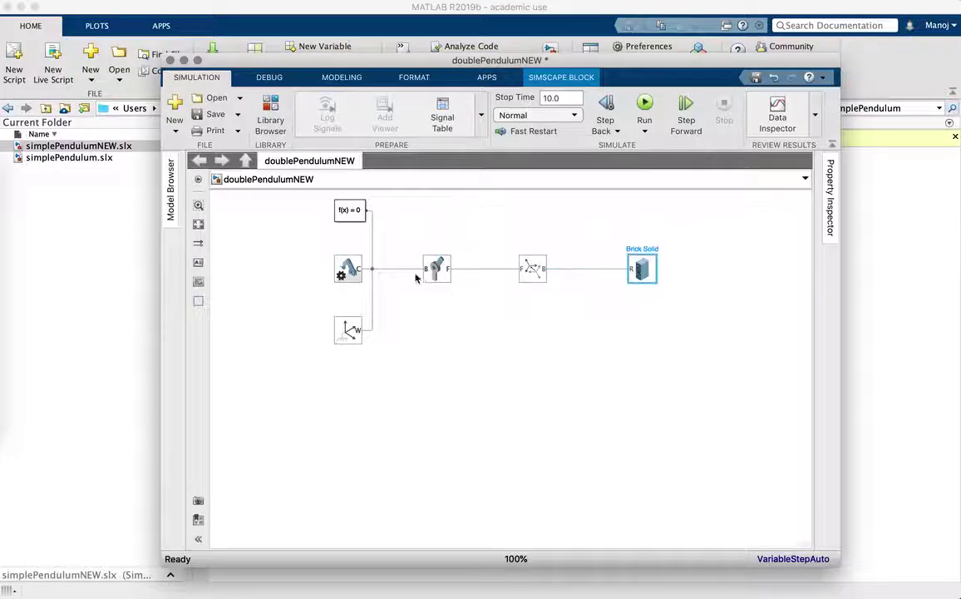
pyautogui.click(208, 114)
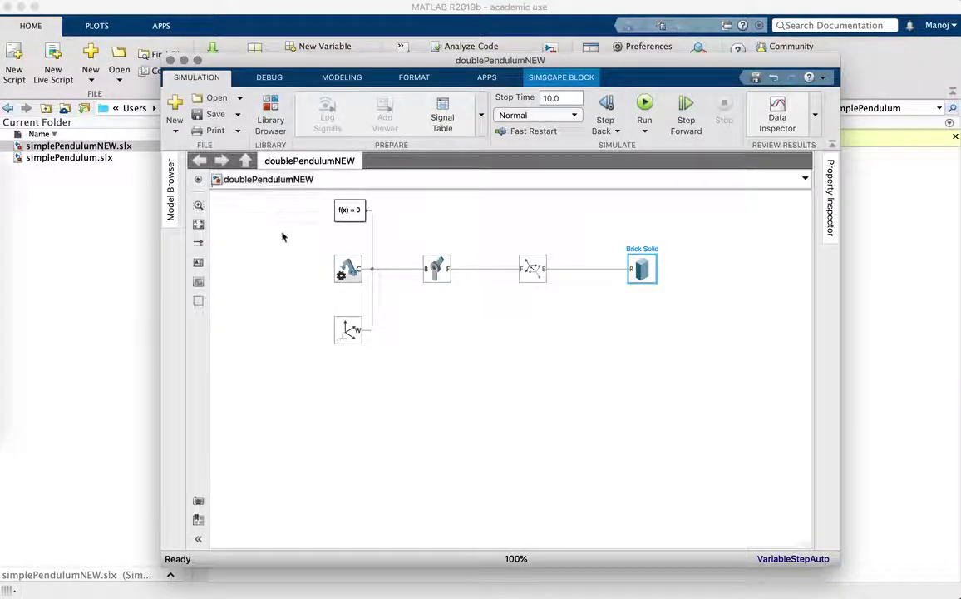
pyautogui.click(275, 281)
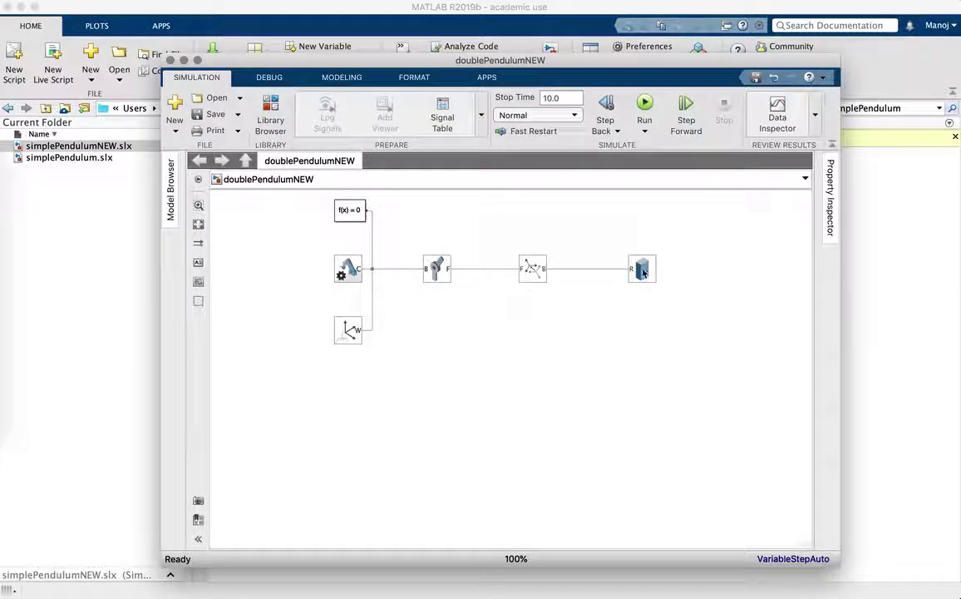
# Step: Run doublePendulumNEW and inspect the brick, Revolute_Joint and Rigid_Transform in Mechanics Explorer
pyautogui.click(645, 103)
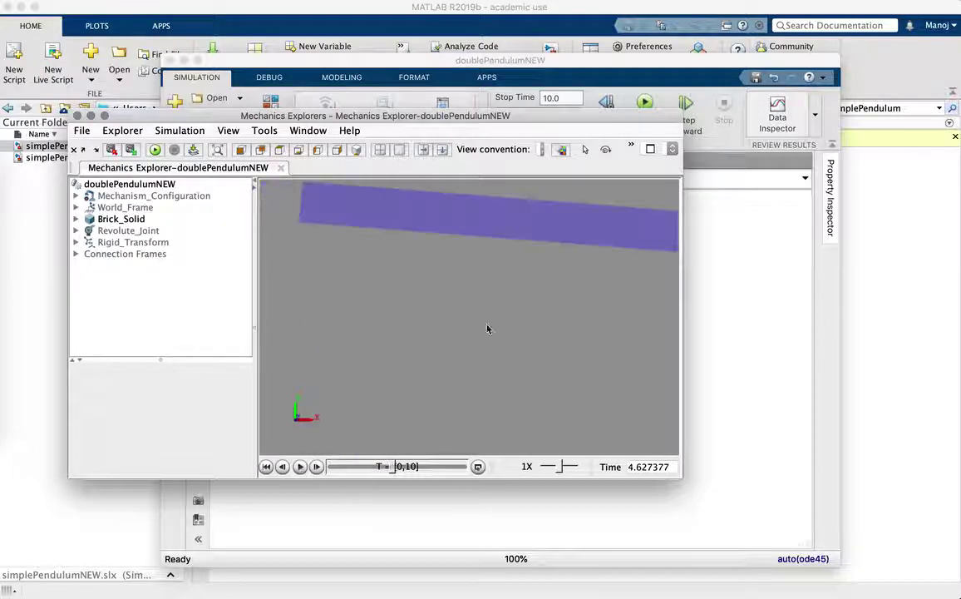
pyautogui.click(499, 222)
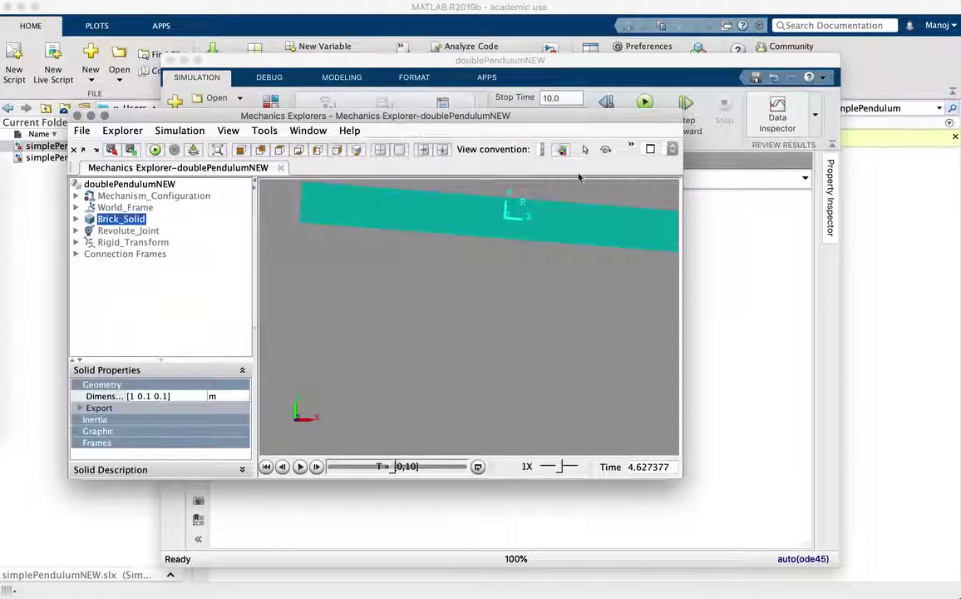
pyautogui.moveTo(551, 114); pyautogui.dragTo(474, 312)
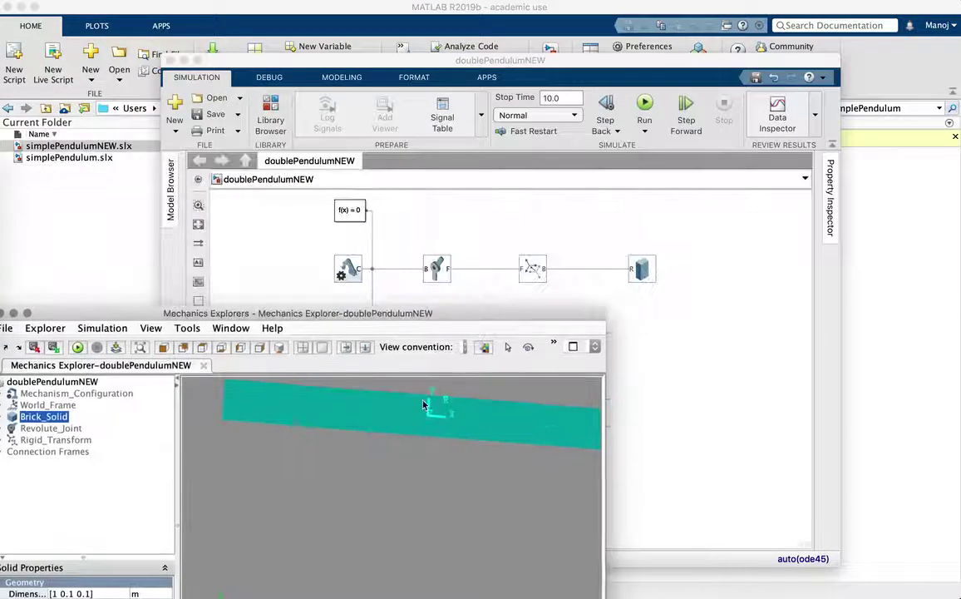
pyautogui.click(77, 429)
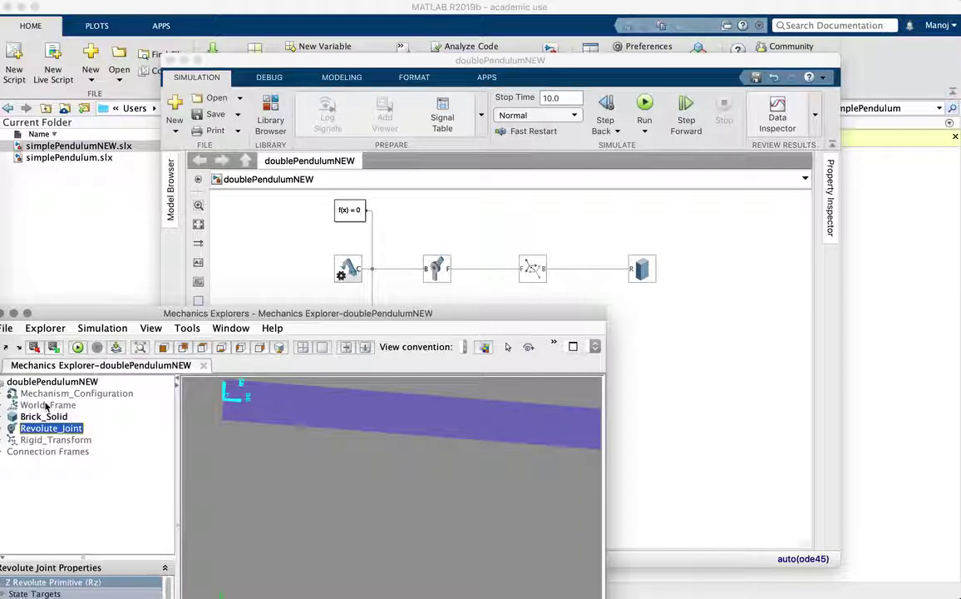
pyautogui.click(46, 439)
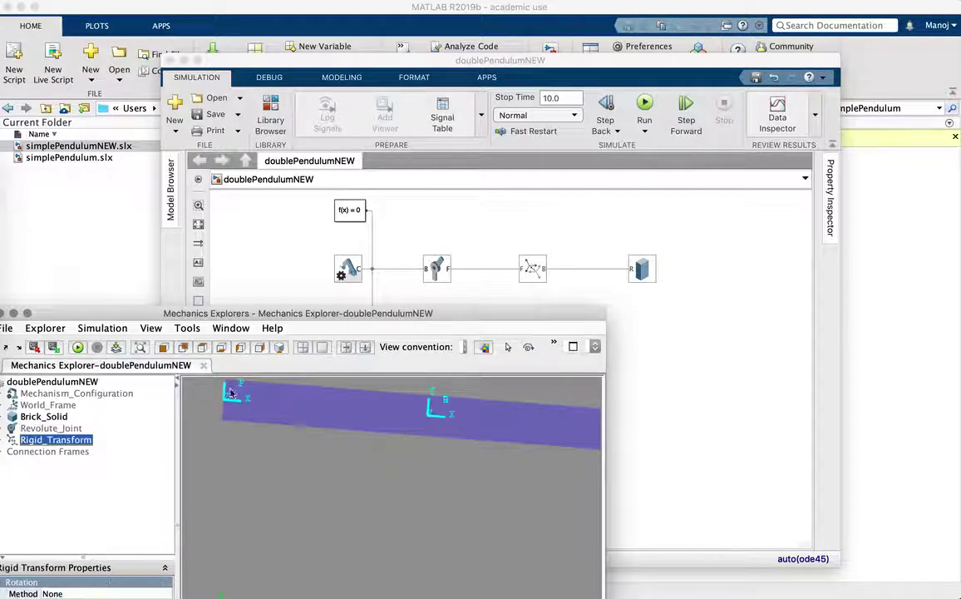
# Step: Match the diagram's Brick Solid, Rigid Transform and Revolute Joint blocks to the animated brick
pyautogui.click(502, 299)
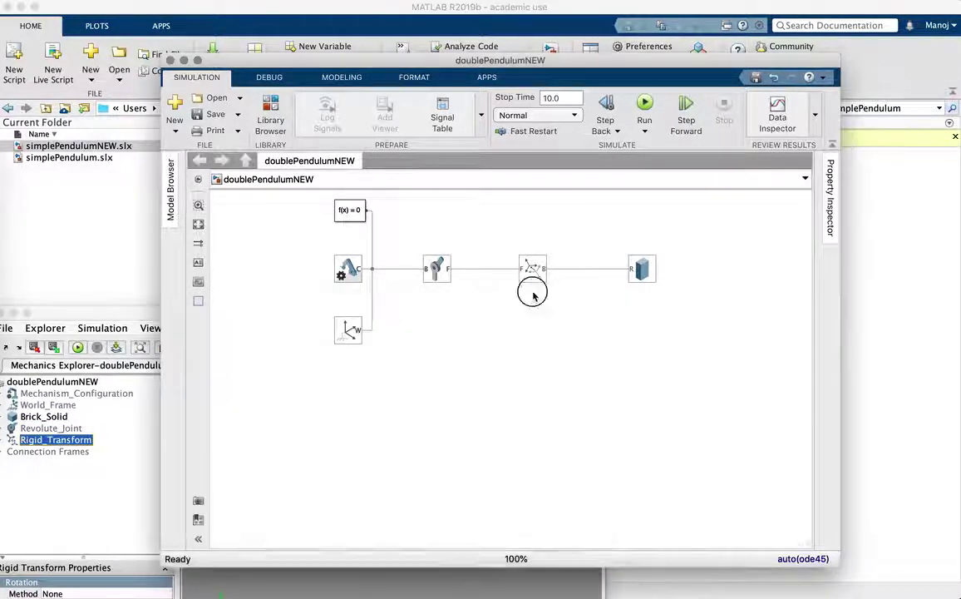
pyautogui.click(642, 271)
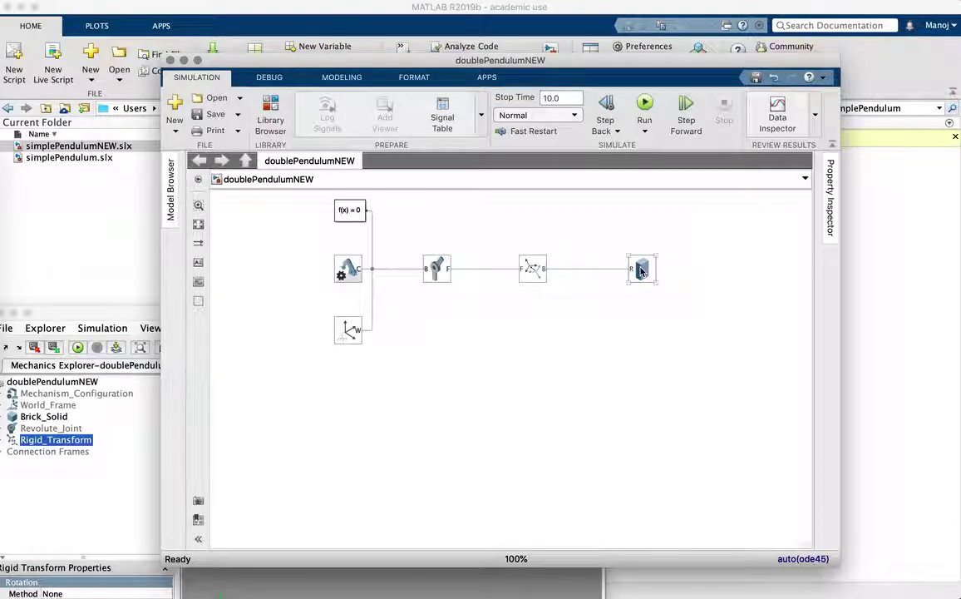
pyautogui.click(537, 266)
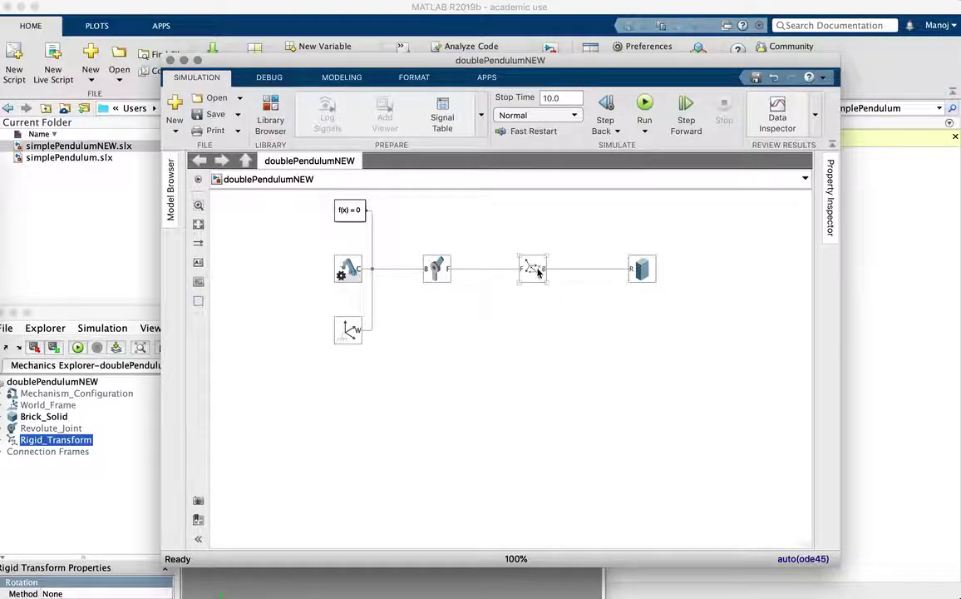
pyautogui.click(382, 581)
pyautogui.click(355, 414)
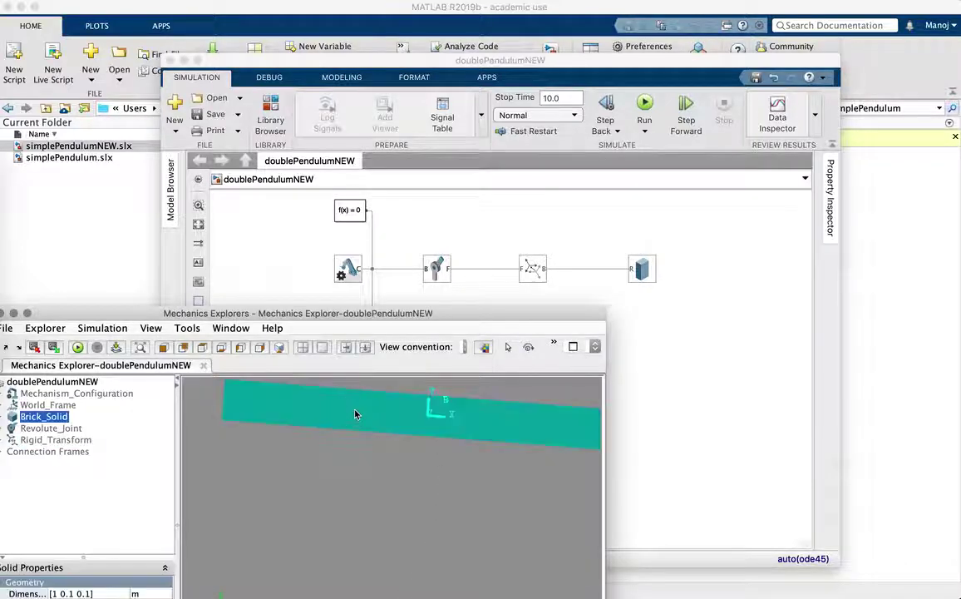
pyautogui.click(74, 440)
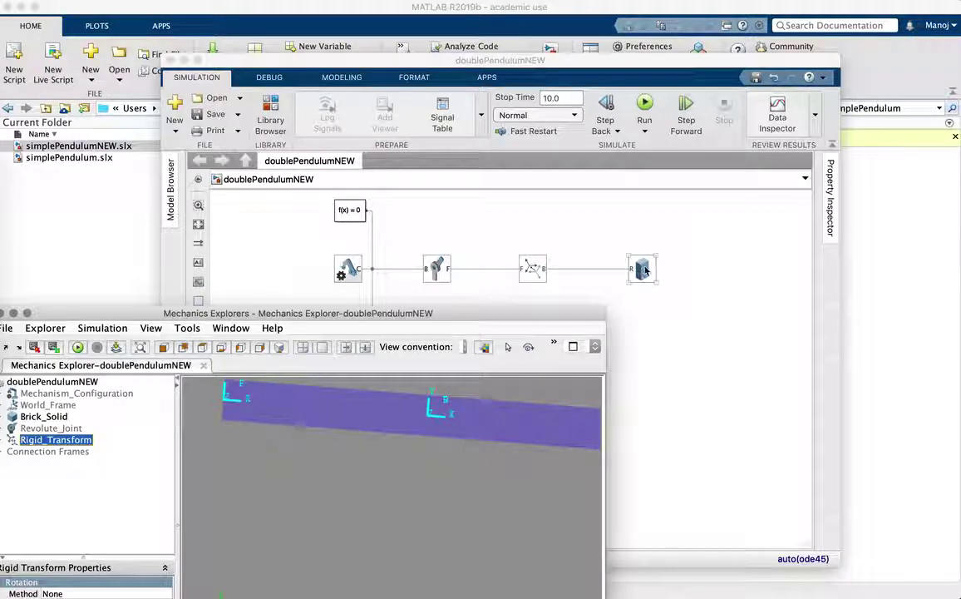
pyautogui.click(537, 269)
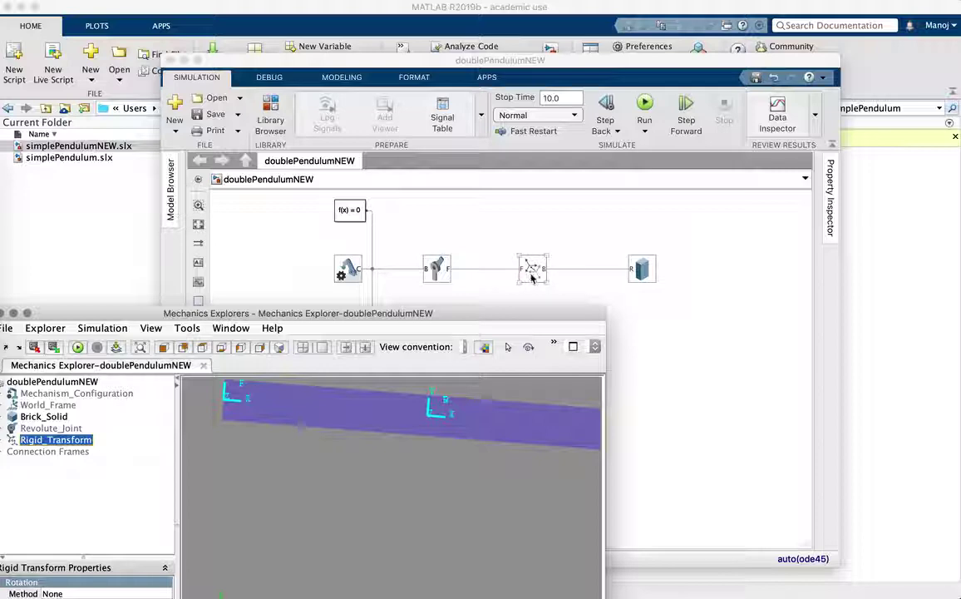
pyautogui.click(464, 254)
pyautogui.click(436, 267)
# Step: Zoom out to see the whole brick and place the animation below the model
pyautogui.moveTo(446, 315); pyautogui.dragTo(422, 408)
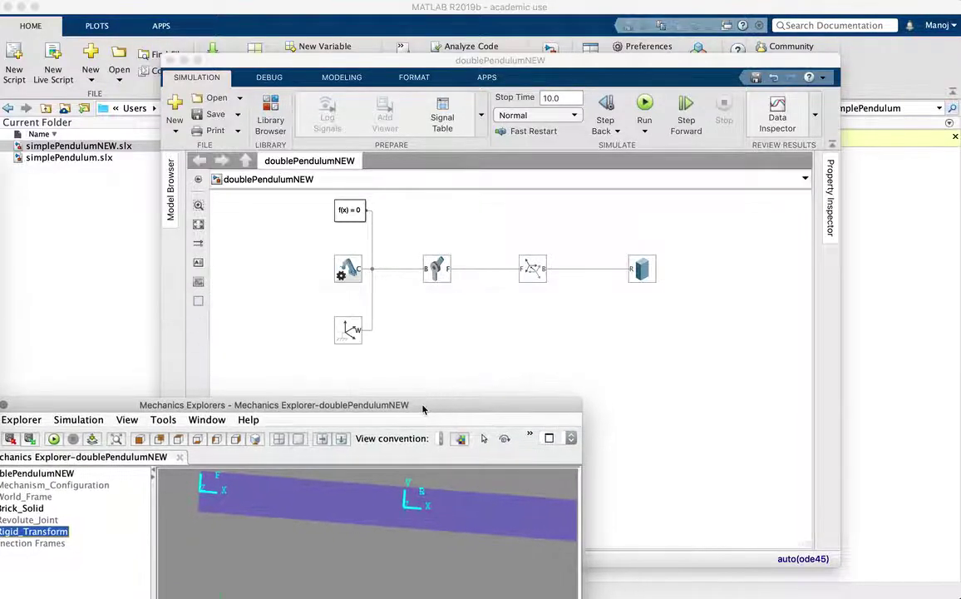
pyautogui.click(409, 500)
pyautogui.rightClick(409, 499)
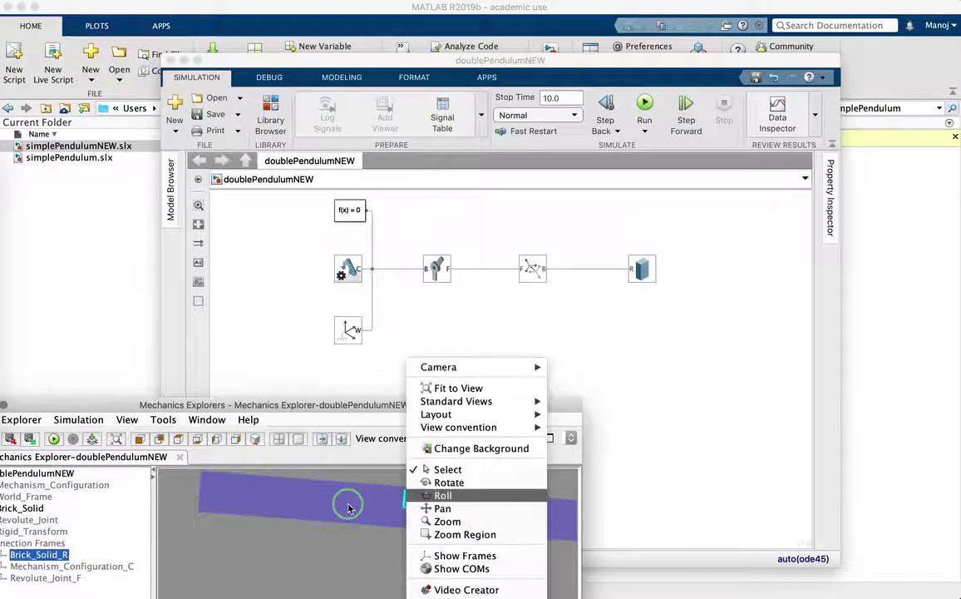
pyautogui.click(424, 521)
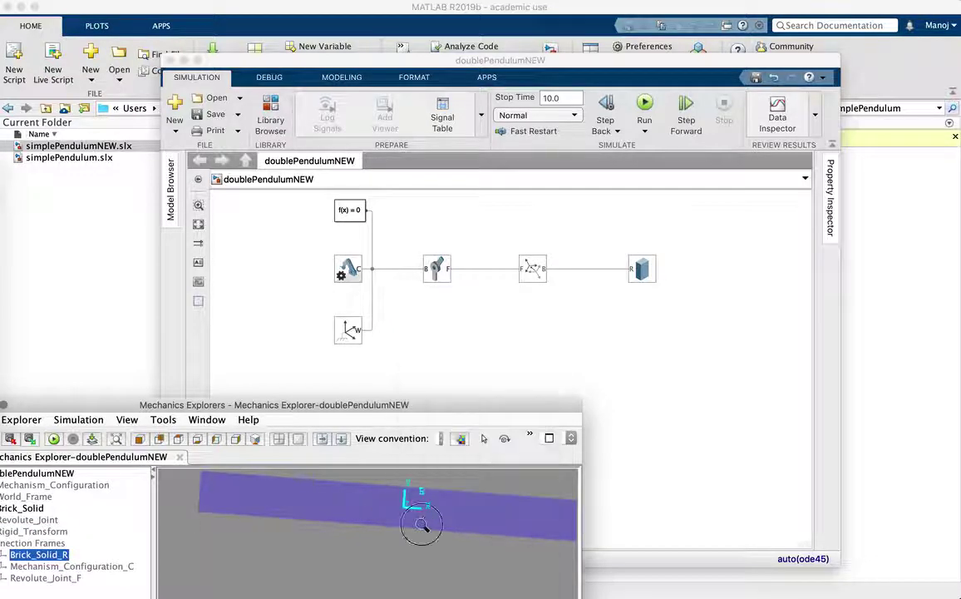
pyautogui.moveTo(421, 526)
pyautogui.mouseDown()
pyautogui.moveTo(343, 506)
pyautogui.moveTo(484, 544)
pyautogui.moveTo(434, 535)
pyautogui.mouseUp()
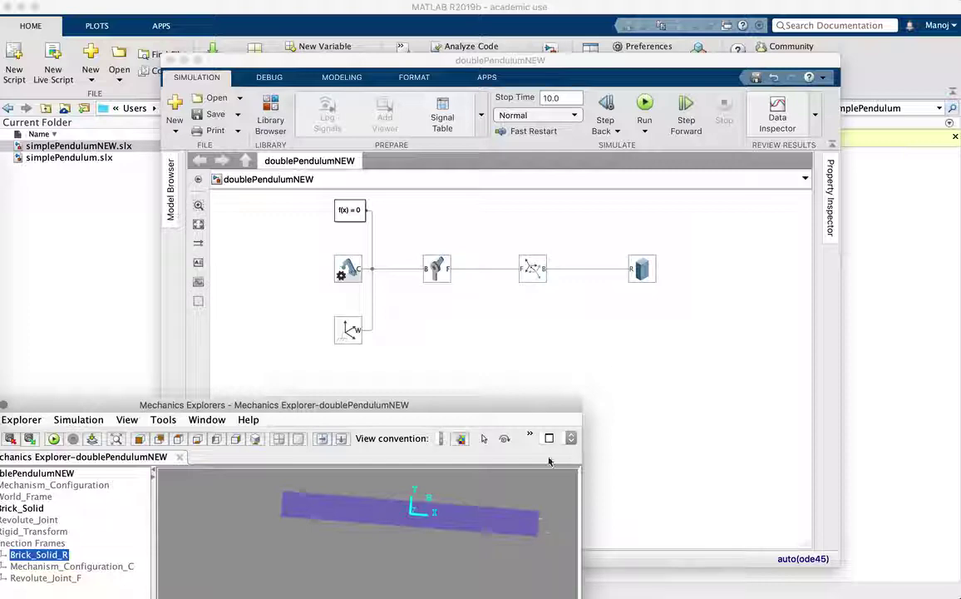
pyautogui.click(533, 272)
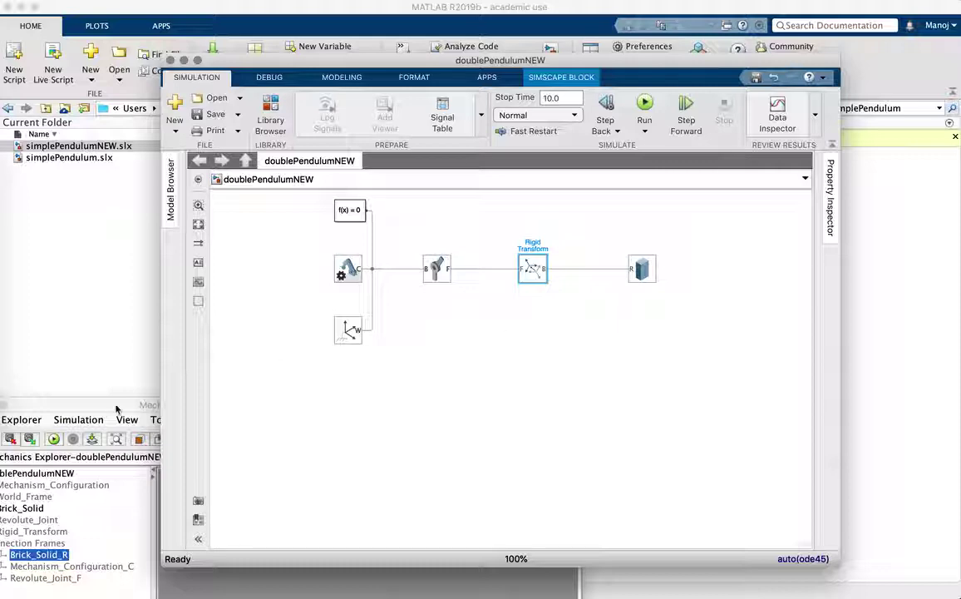
pyautogui.moveTo(116, 409); pyautogui.dragTo(177, 434)
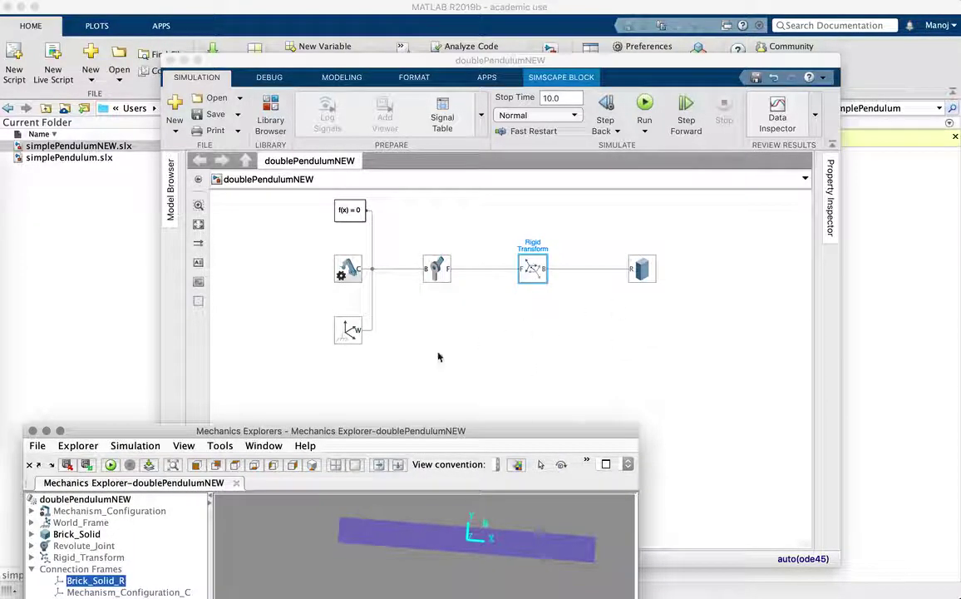
# Step: Add a second Rigid Transform from Frames and Transforms, branching off the brick's connection line
pyautogui.click(271, 110)
pyautogui.moveTo(568, 9); pyautogui.dragTo(237, 100)
pyautogui.click(86, 326)
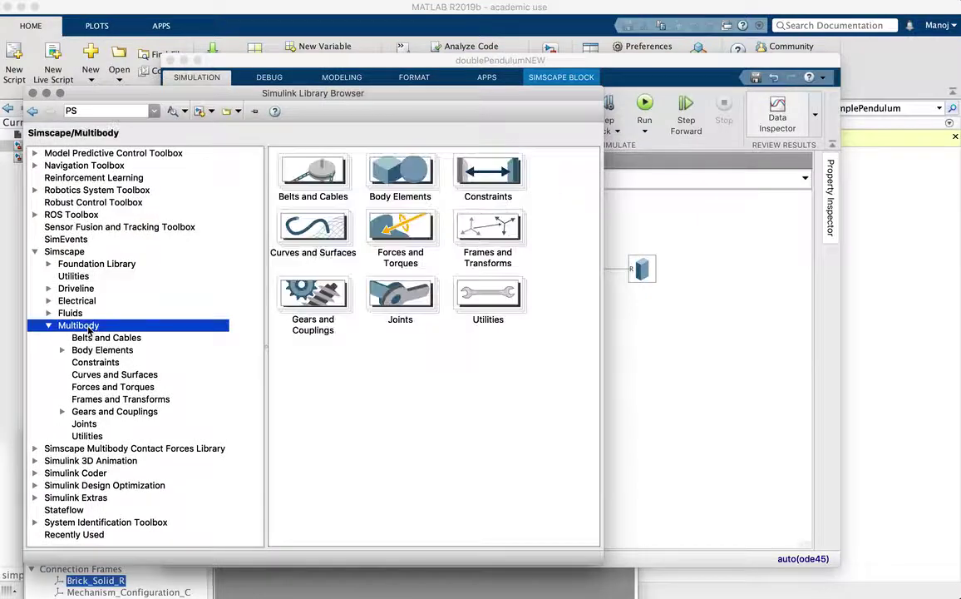
pyautogui.click(99, 388)
pyautogui.click(98, 399)
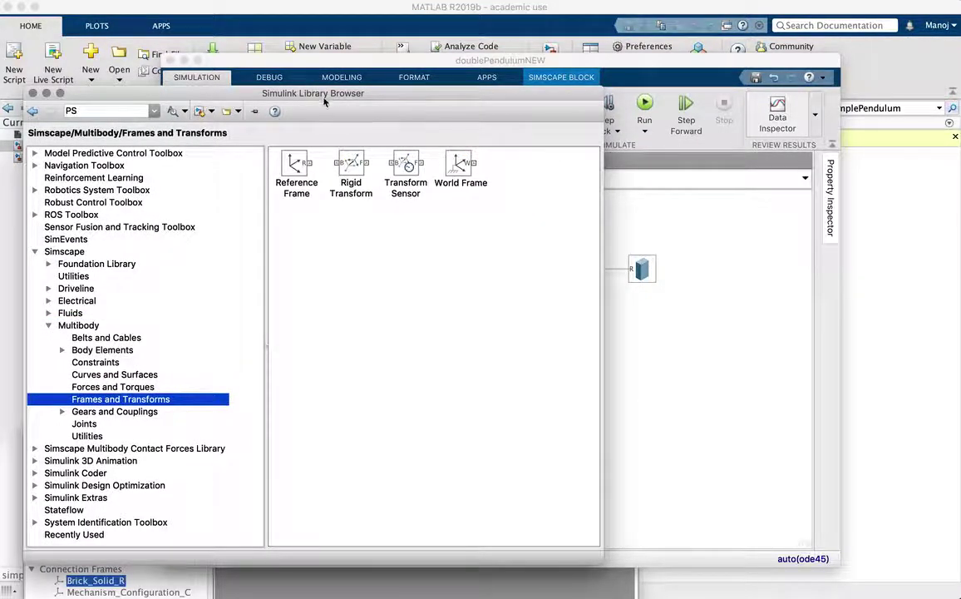
pyautogui.moveTo(324, 99); pyautogui.dragTo(274, 97)
pyautogui.moveTo(304, 170); pyautogui.dragTo(629, 371)
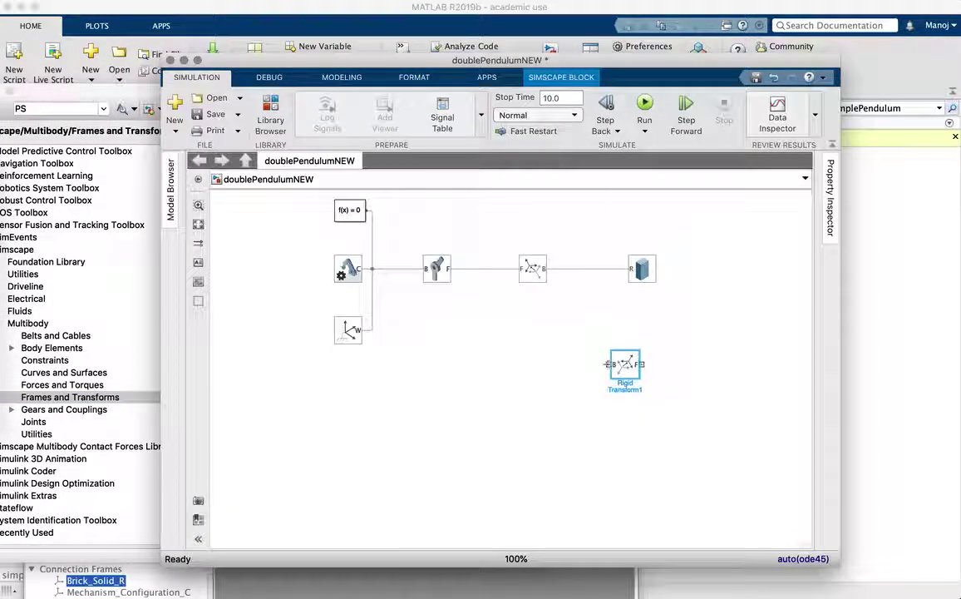
pyautogui.moveTo(608, 364); pyautogui.dragTo(593, 270)
pyautogui.click(625, 366)
# Step: Give Rigid Transform1 a Standard Axis translation of 0.5 m along +X and save
pyautogui.doubleClick(626, 366)
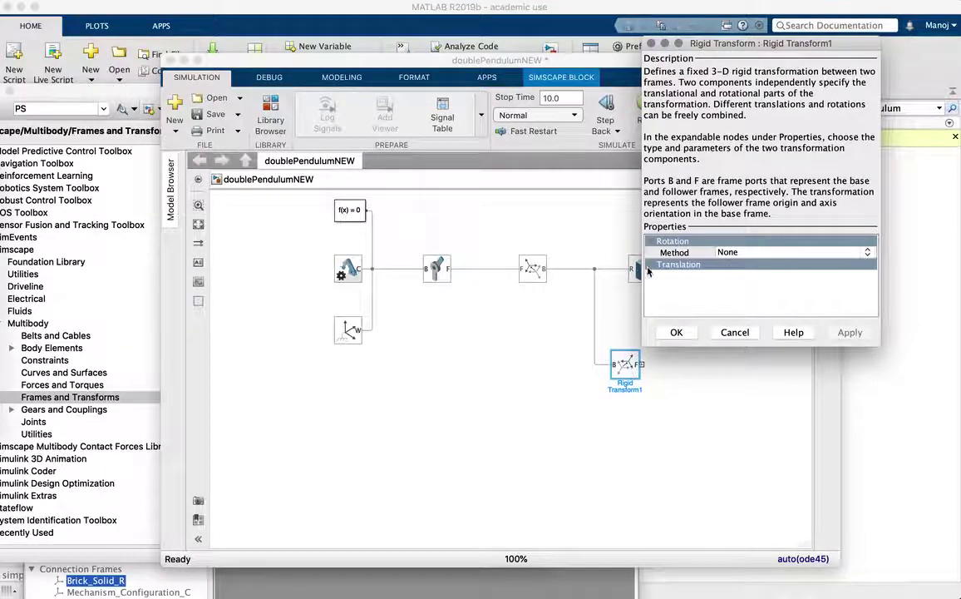
pyautogui.click(650, 265)
pyautogui.click(867, 275)
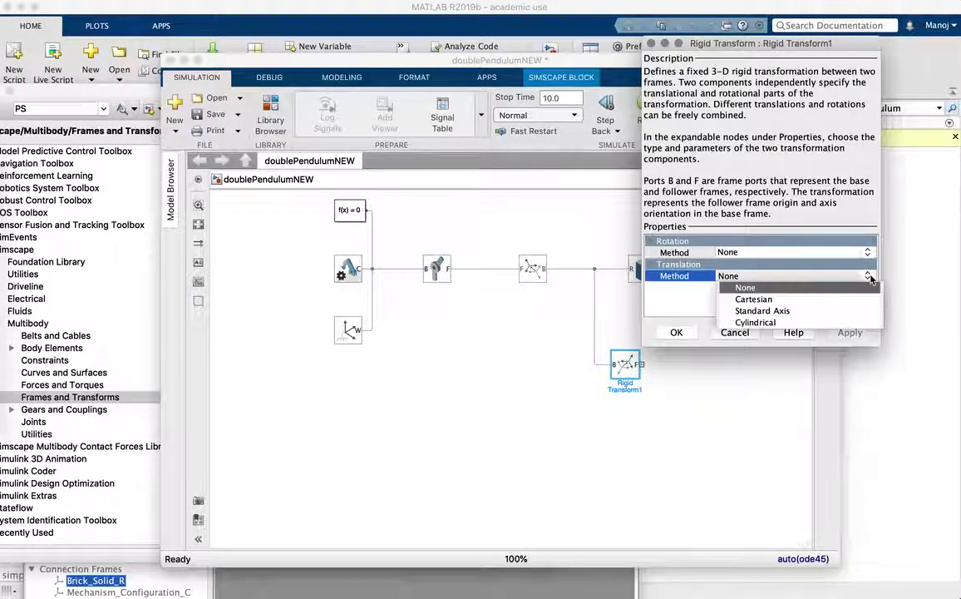
pyautogui.click(862, 313)
pyautogui.click(865, 287)
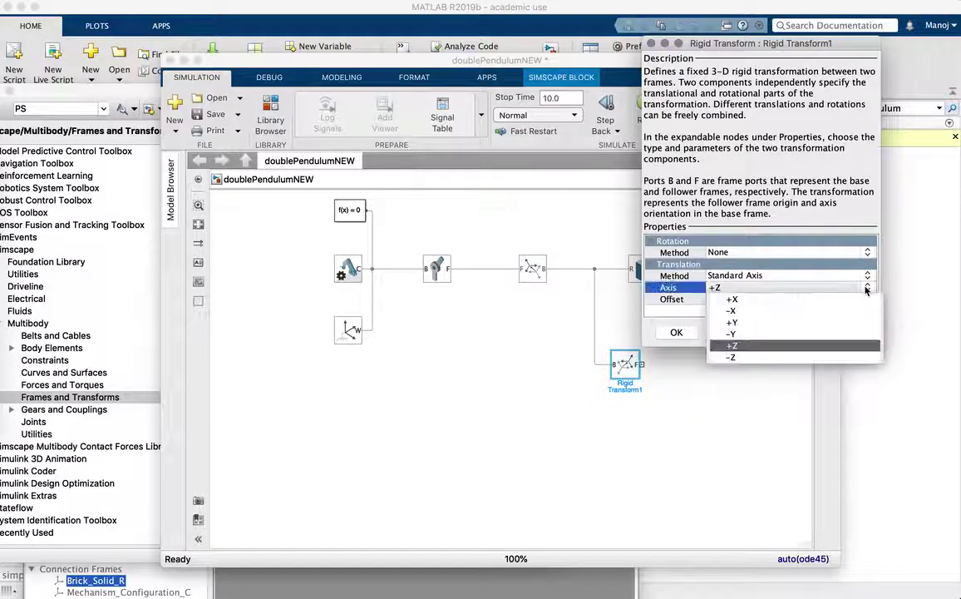
pyautogui.click(764, 299)
pyautogui.click(738, 298)
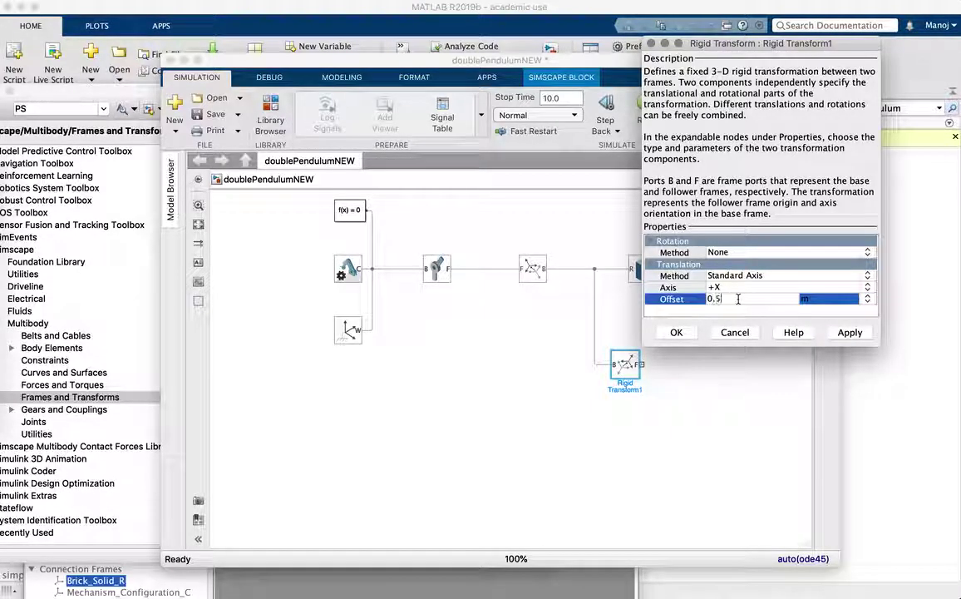
pyautogui.click(850, 332)
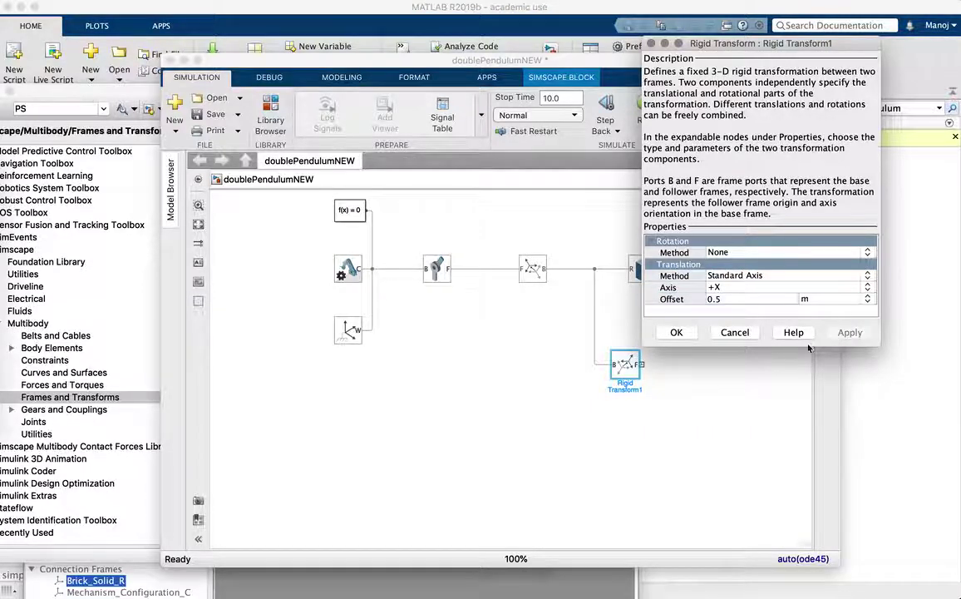
pyautogui.click(673, 332)
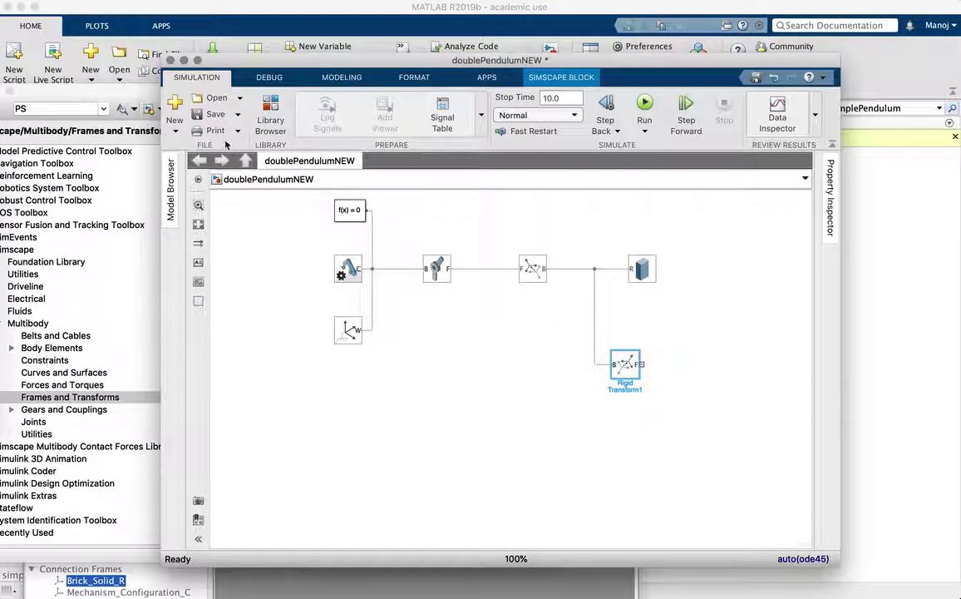
pyautogui.click(209, 117)
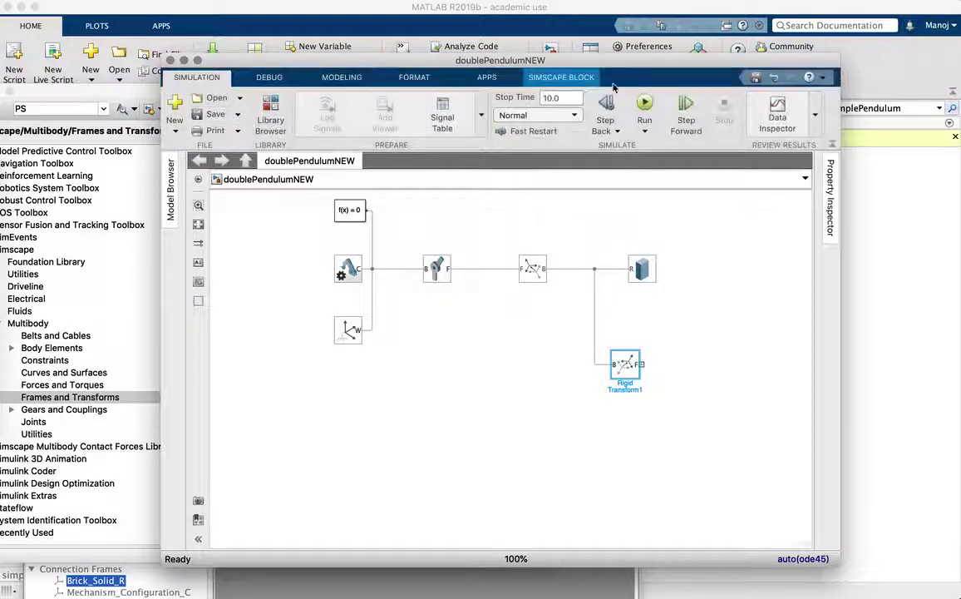
# Step: Rerun doublePendulumNEW and fit the whole brick into the Mechanics Explorer 3-D view
pyautogui.click(645, 103)
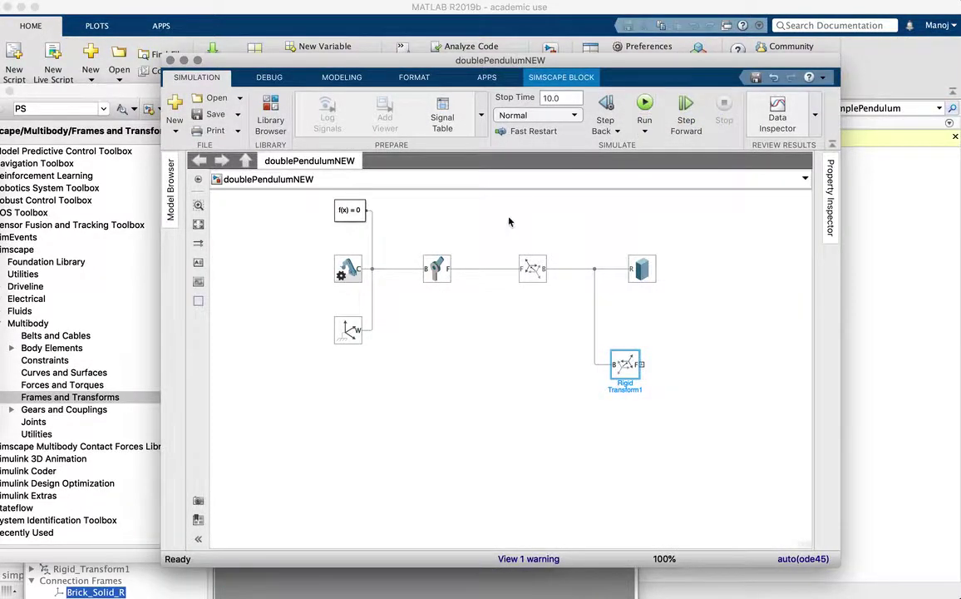
pyautogui.hotkey('ctrl', 'Up')
pyautogui.click(315, 211)
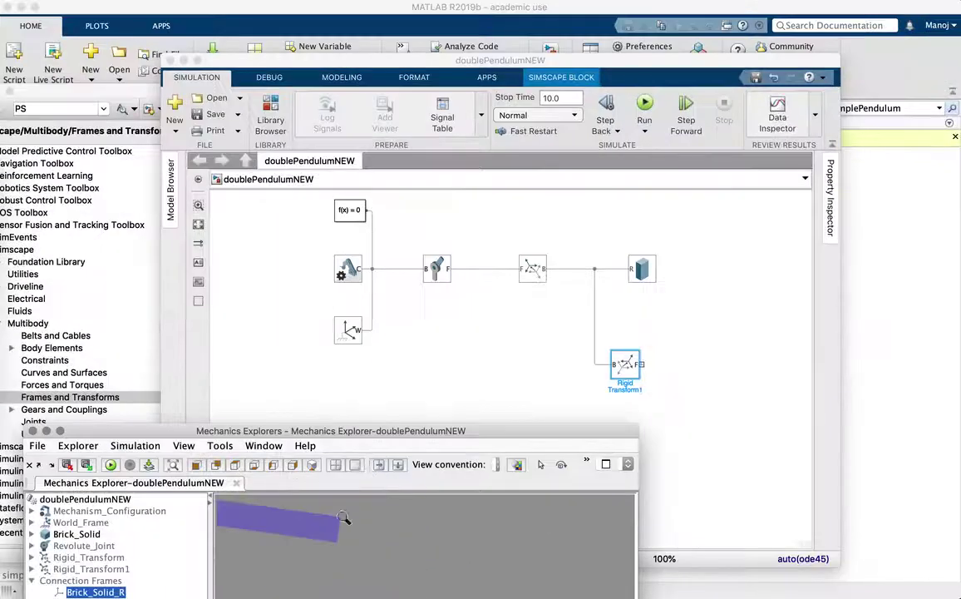
pyautogui.moveTo(330, 431); pyautogui.dragTo(305, 130)
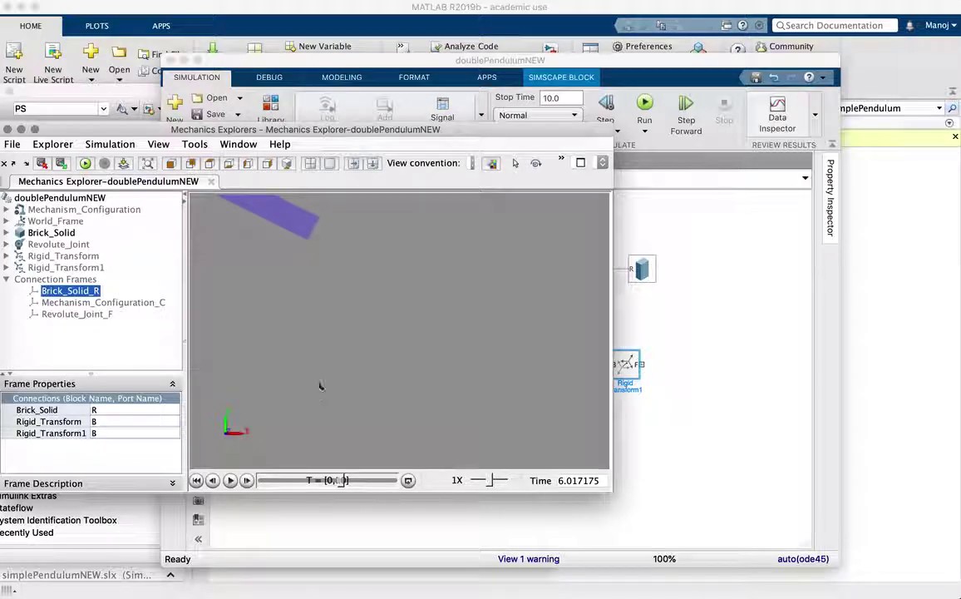
pyautogui.rightClick(318, 386)
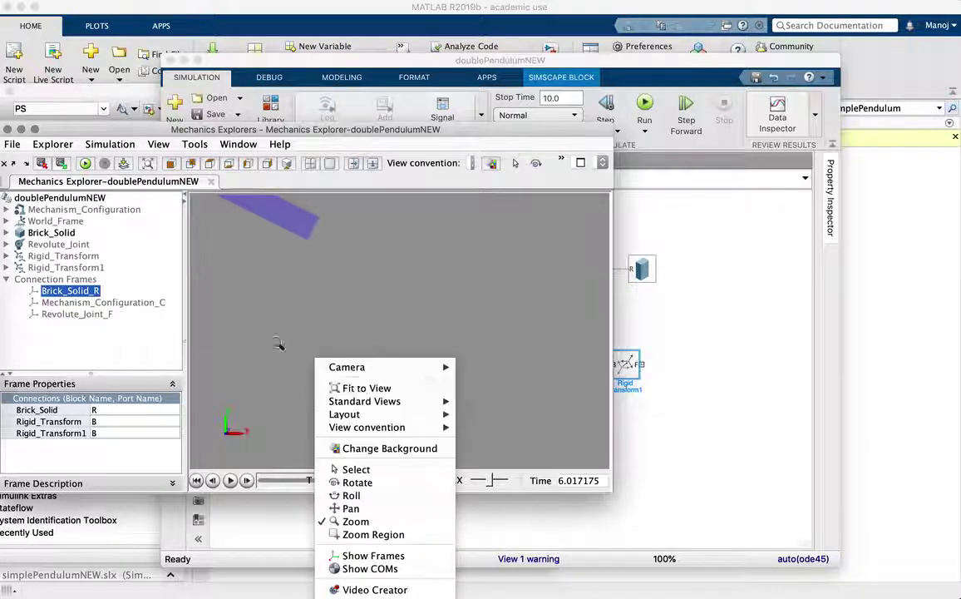
pyautogui.click(148, 164)
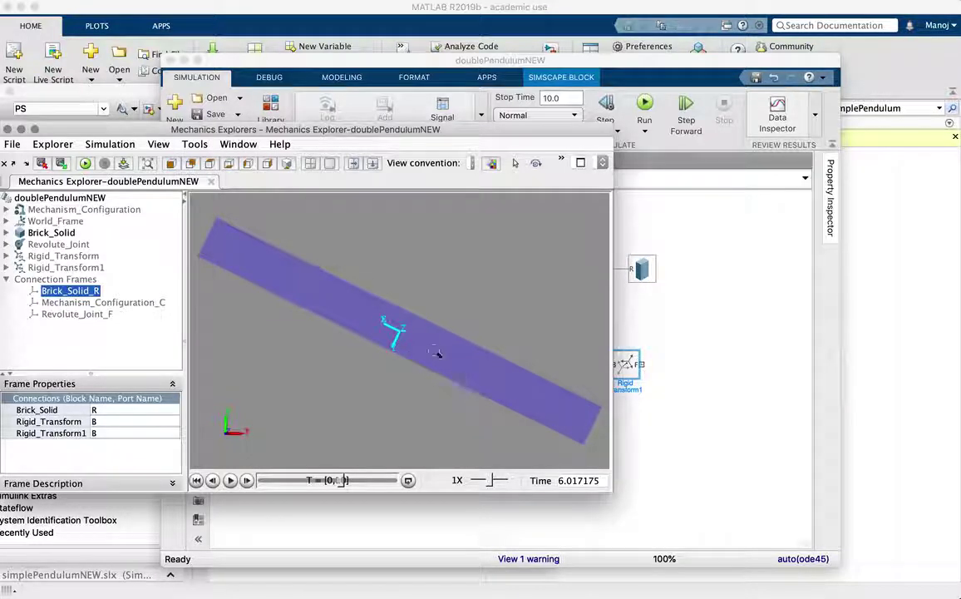
# Step: View the Rigid_Transform and Rigid_Transform1 frames on the brick, then return to the diagram
pyautogui.click(65, 256)
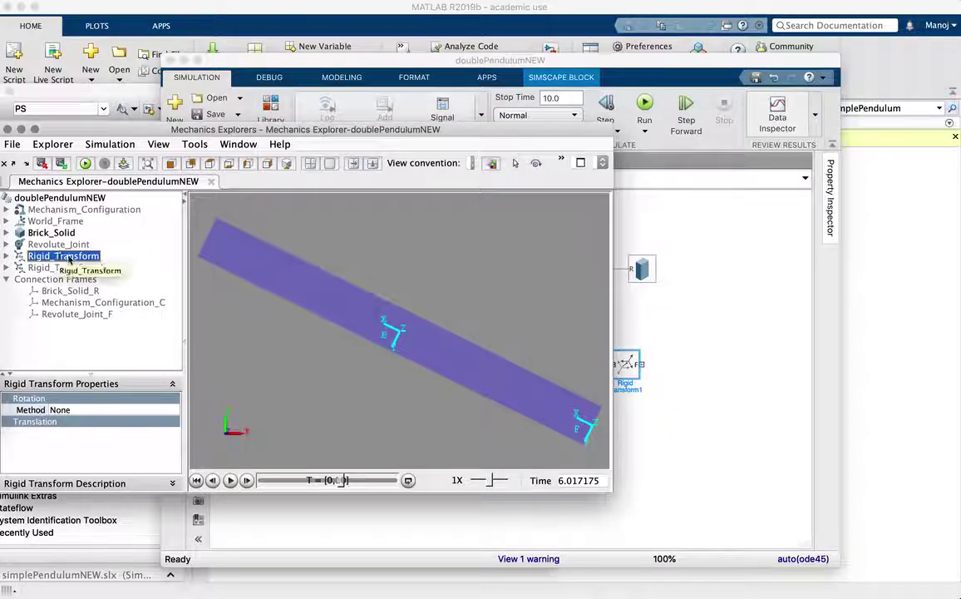
pyautogui.click(52, 267)
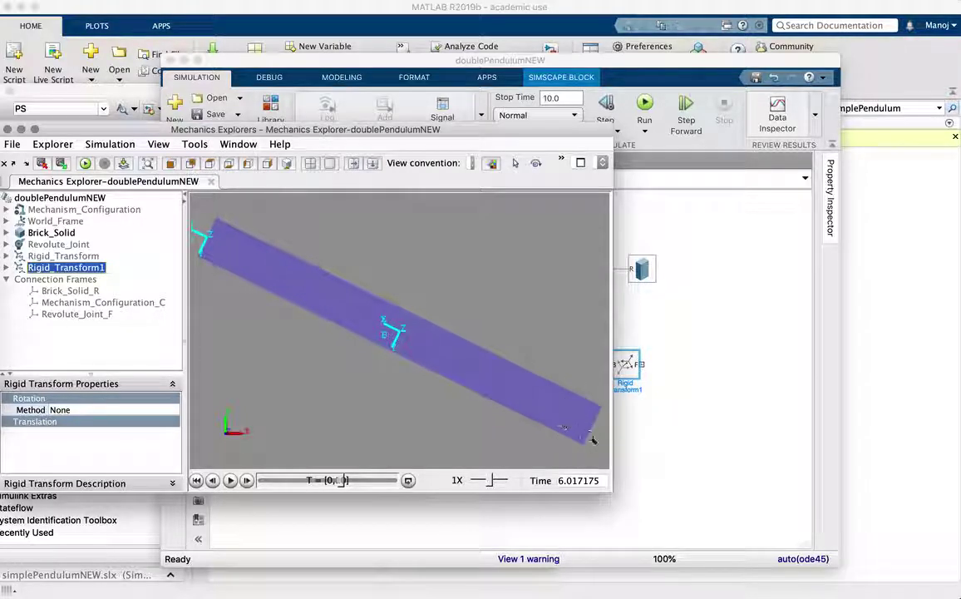
pyautogui.click(722, 322)
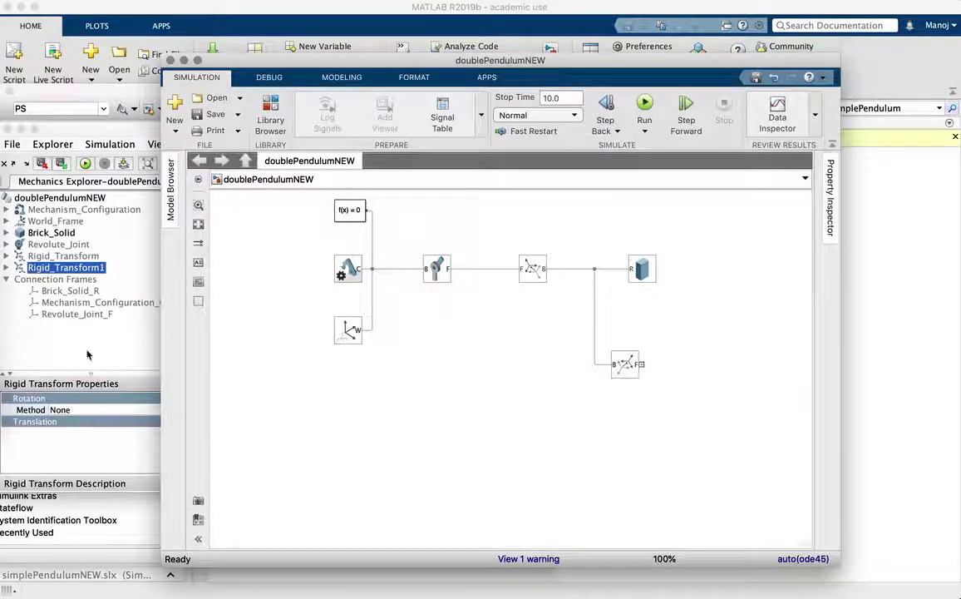
# Step: Browse the library's Body Elements blocks and choose Brick Solid
pyautogui.click(63, 449)
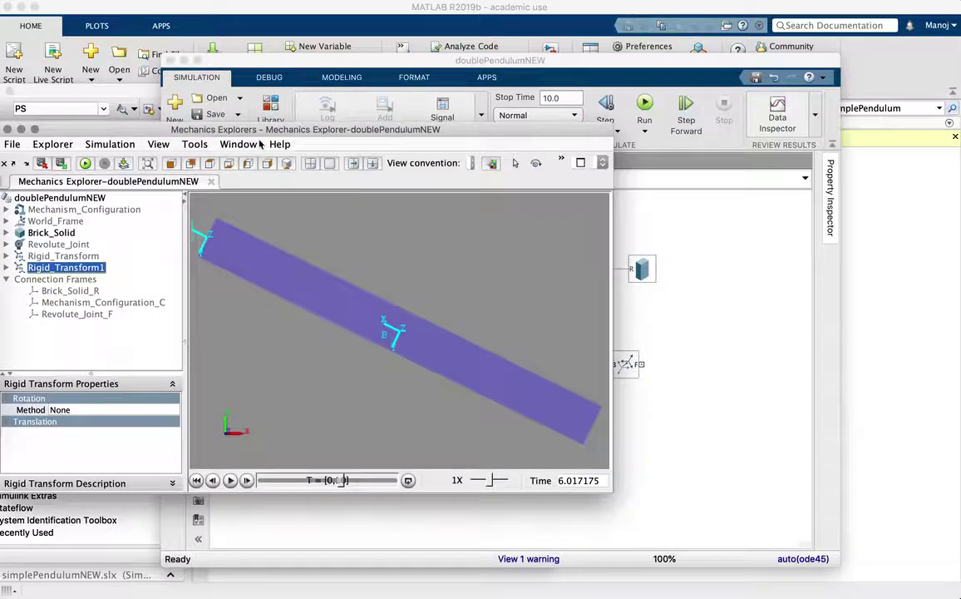
pyautogui.moveTo(268, 128); pyautogui.dragTo(395, 167)
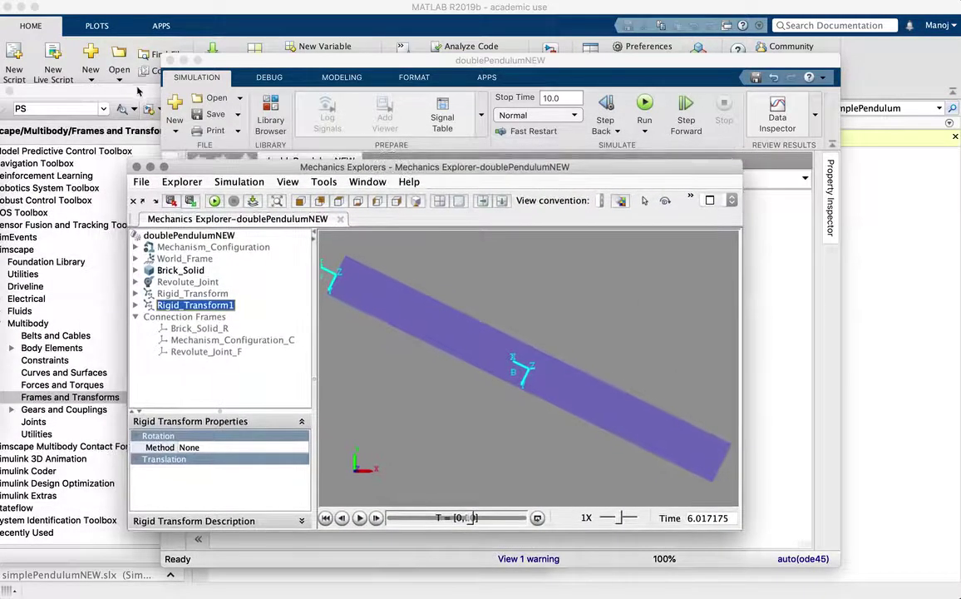
pyautogui.click(270, 107)
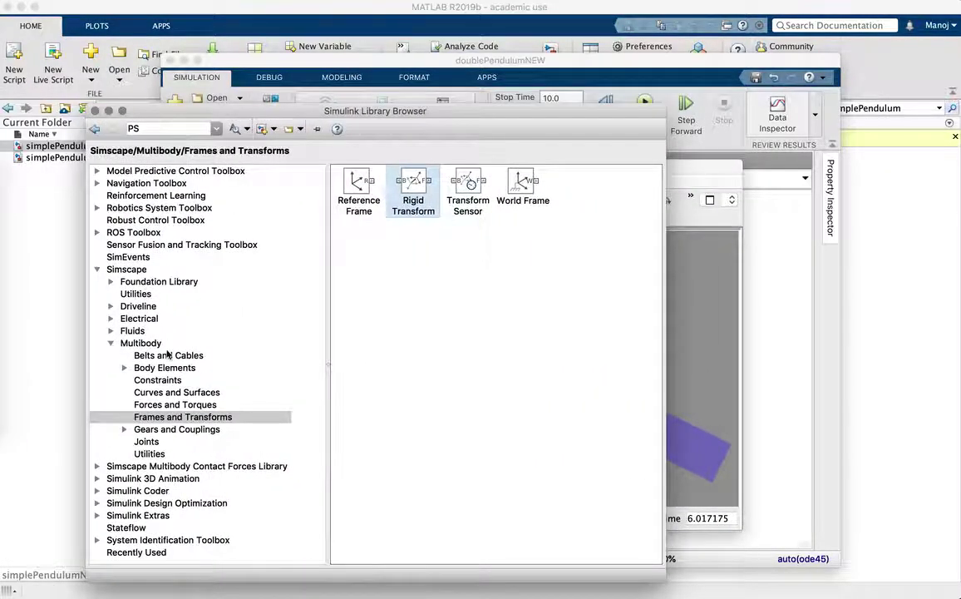
pyautogui.click(124, 367)
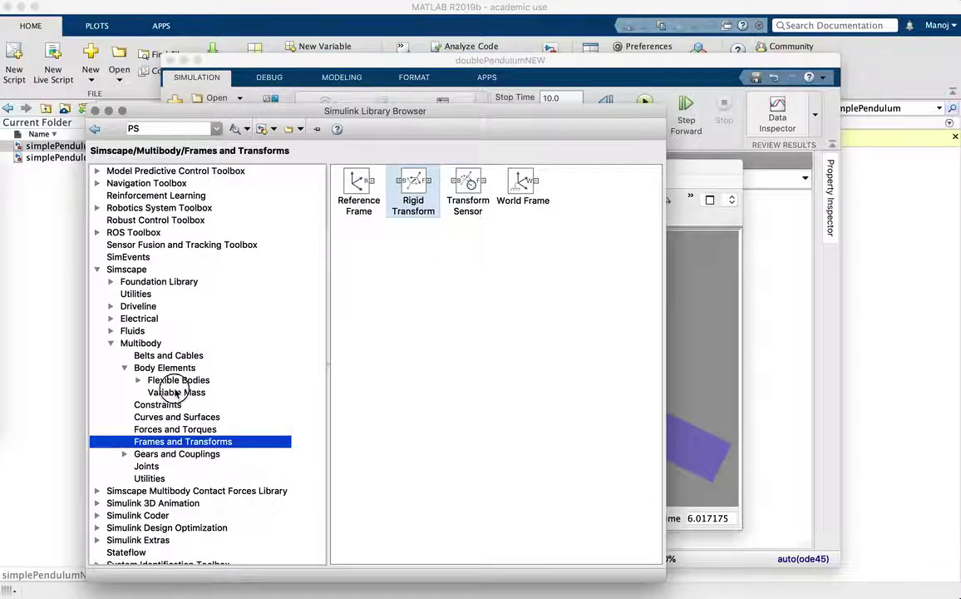
pyautogui.click(156, 391)
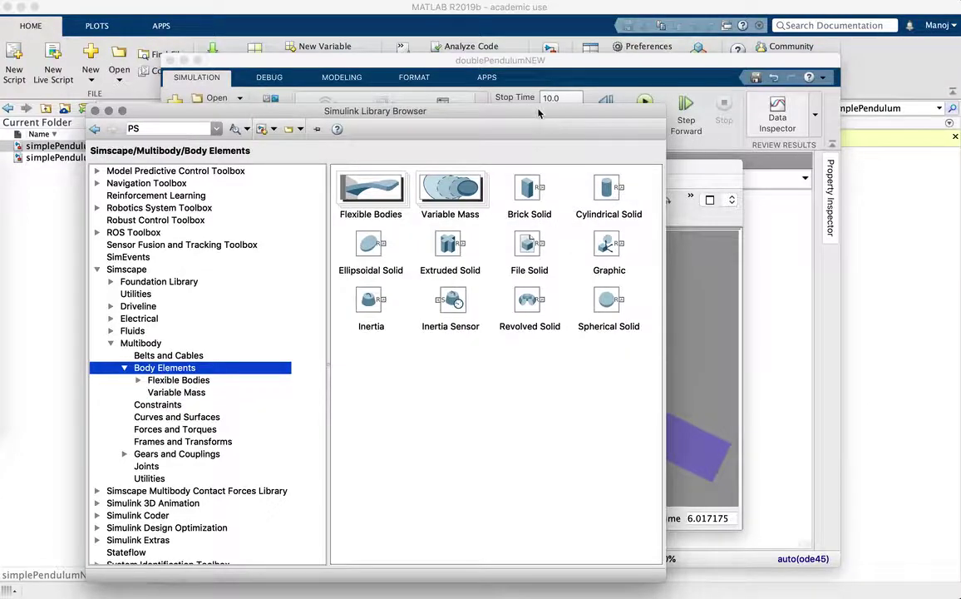
pyautogui.moveTo(538, 112); pyautogui.dragTo(474, 118)
pyautogui.click(542, 204)
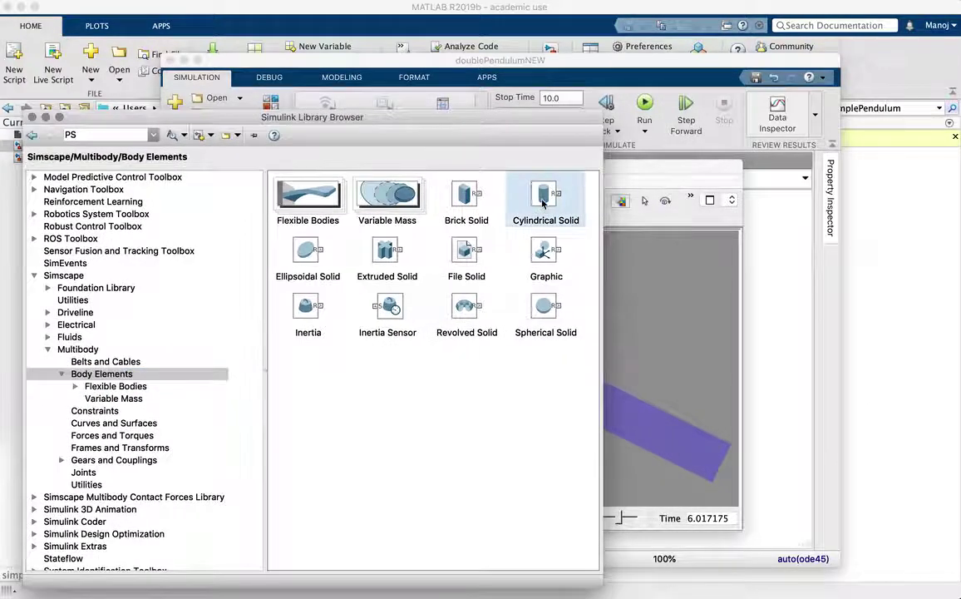
pyautogui.click(464, 200)
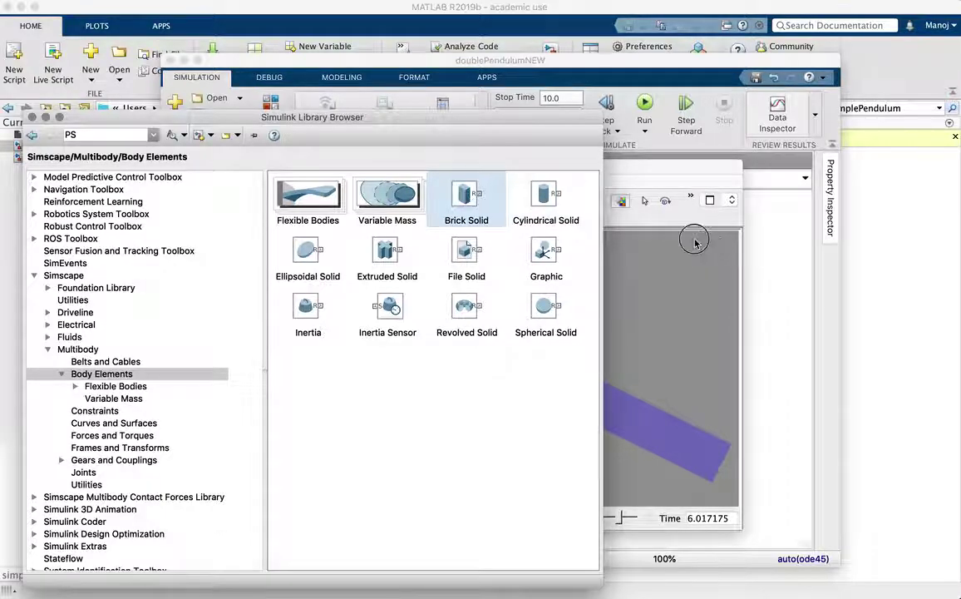
# Step: Add Brick Solid1 to the model, rotate it 90° and place it beside the world frame
pyautogui.moveTo(705, 56); pyautogui.dragTo(884, 113)
pyautogui.click(322, 121)
pyautogui.moveTo(322, 121); pyautogui.dragTo(199, 132)
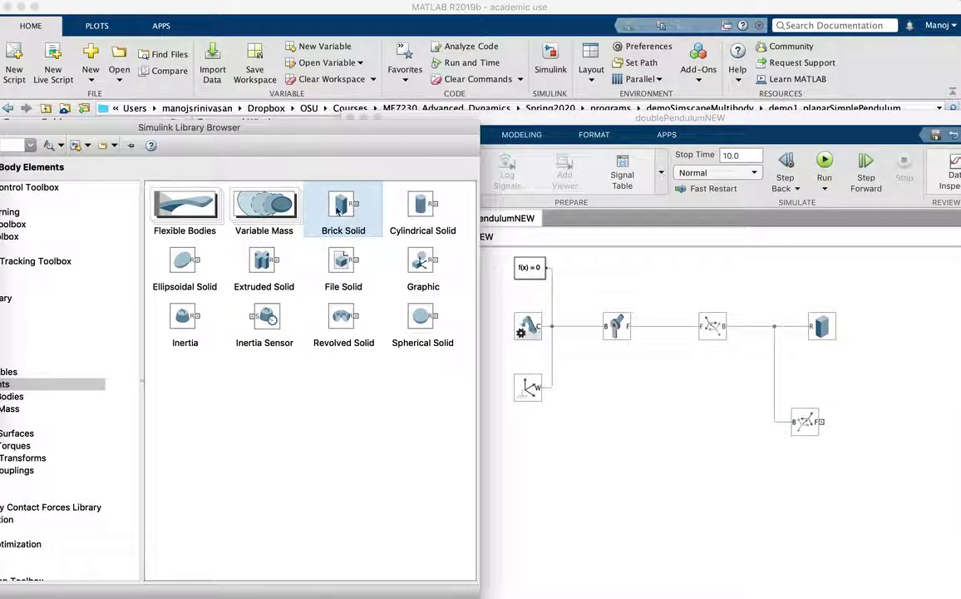
pyautogui.moveTo(335, 208); pyautogui.dragTo(607, 417)
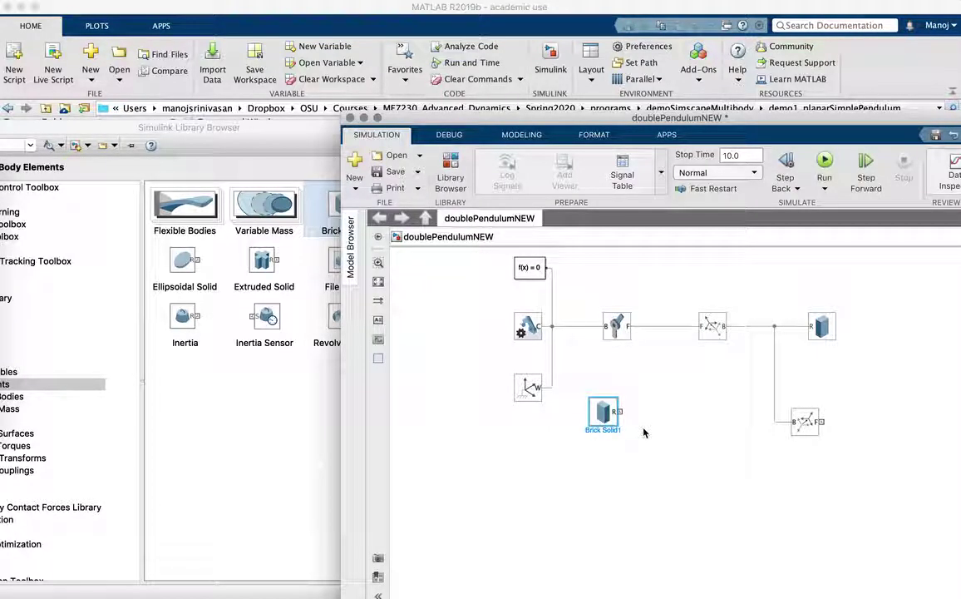
pyautogui.click(598, 416)
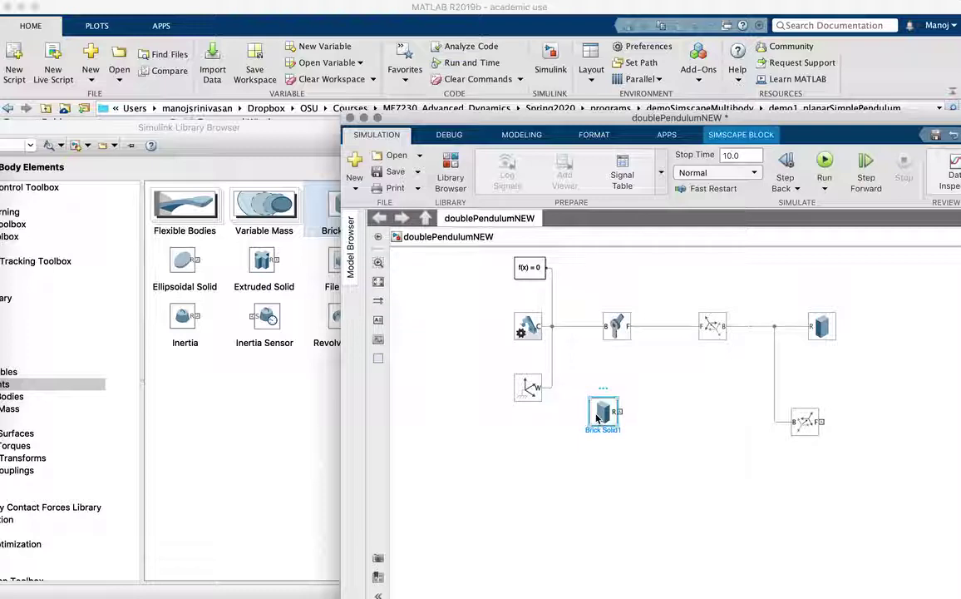
pyautogui.press('super+r')
pyautogui.press('super+r')
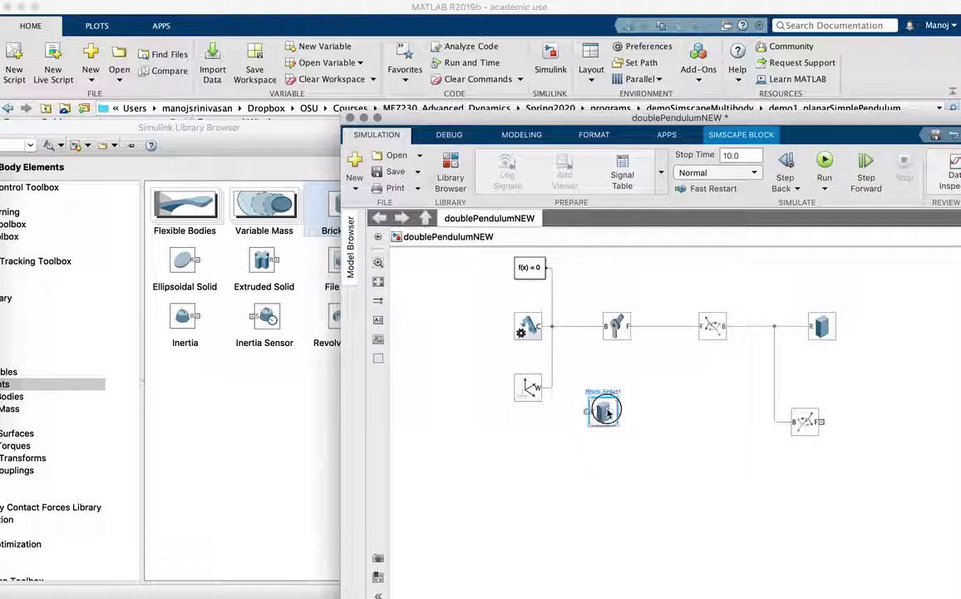
pyautogui.moveTo(597, 418); pyautogui.dragTo(553, 368)
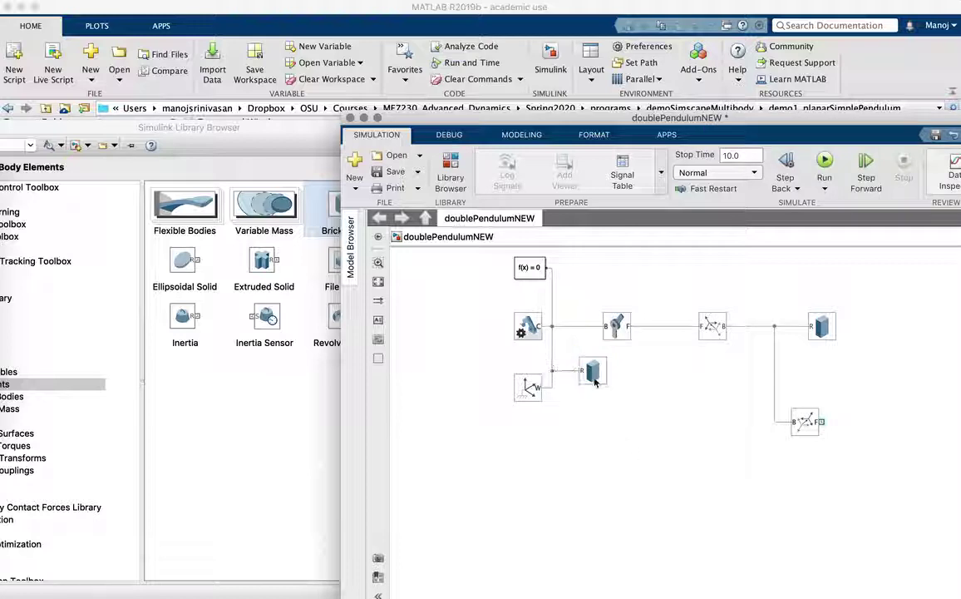
# Step: Set Brick Solid1's dimensions to [0.2 0.2 0.2]
pyautogui.doubleClick(593, 374)
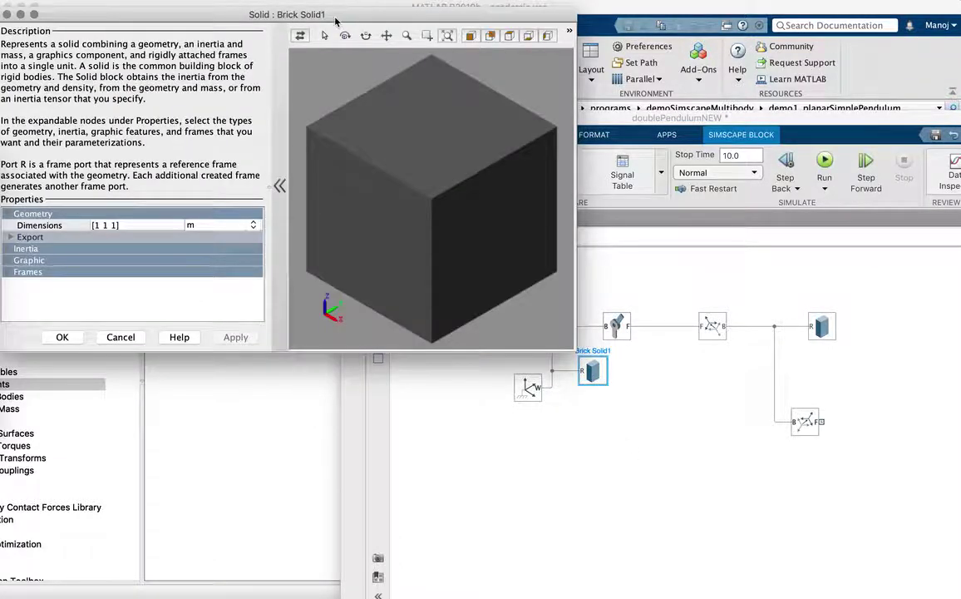
pyautogui.moveTo(339, 21); pyautogui.dragTo(425, 66)
pyautogui.click(210, 272)
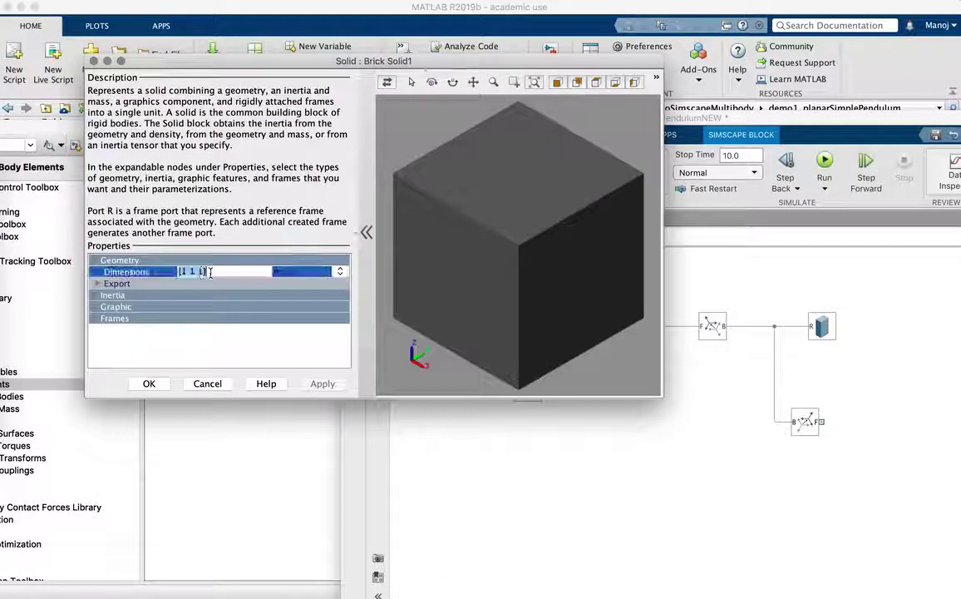
pyautogui.write('0.3')
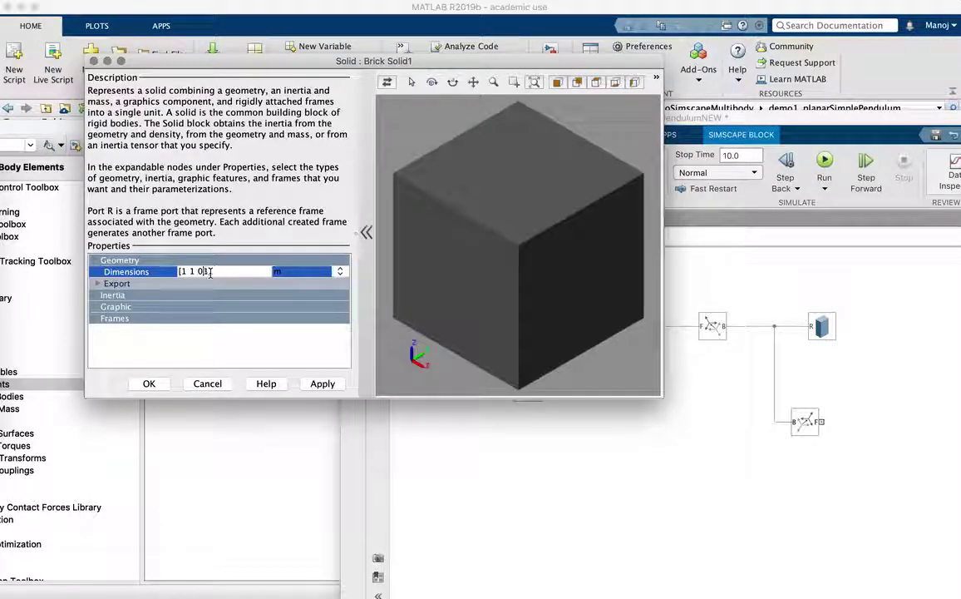
pyautogui.write('.2')
pyautogui.press('BackSpace')
pyautogui.write('0.2')
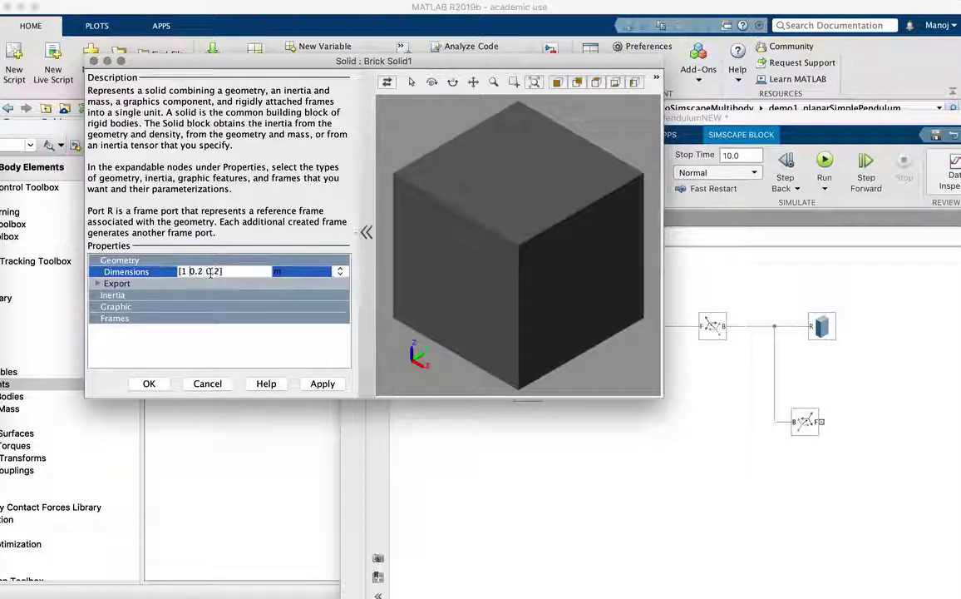
pyautogui.press('BackSpace')
pyautogui.write('0.2')
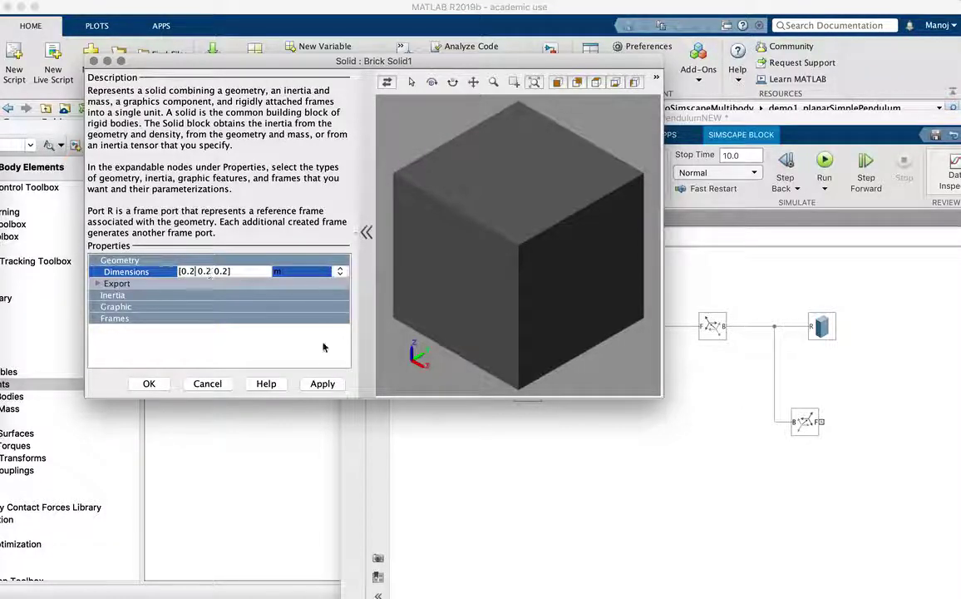
pyautogui.click(317, 385)
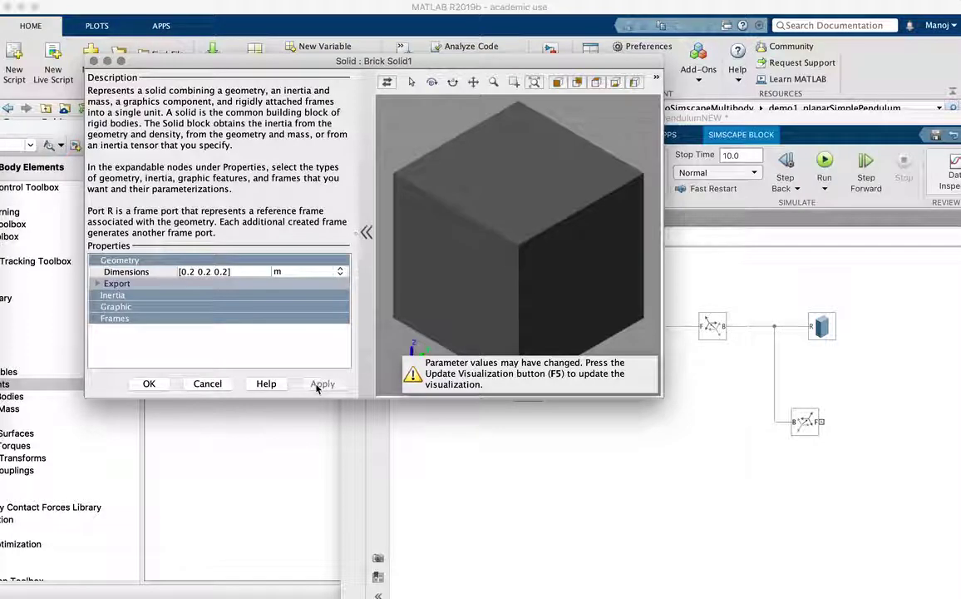
# Step: Colour Brick Solid1 pinkish-red [1.0 0.4 0.4] with opacity 0.75
pyautogui.click(97, 307)
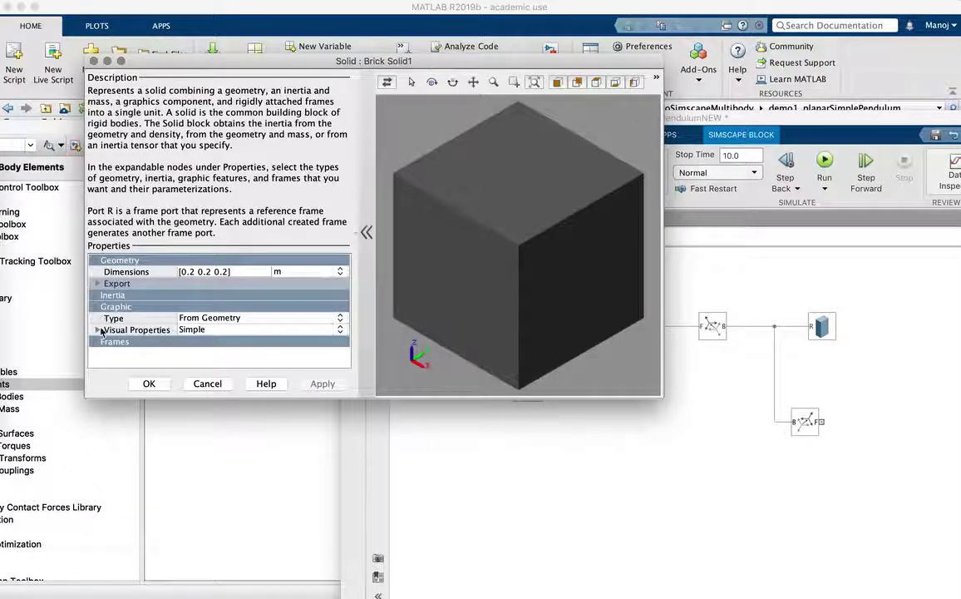
pyautogui.click(98, 330)
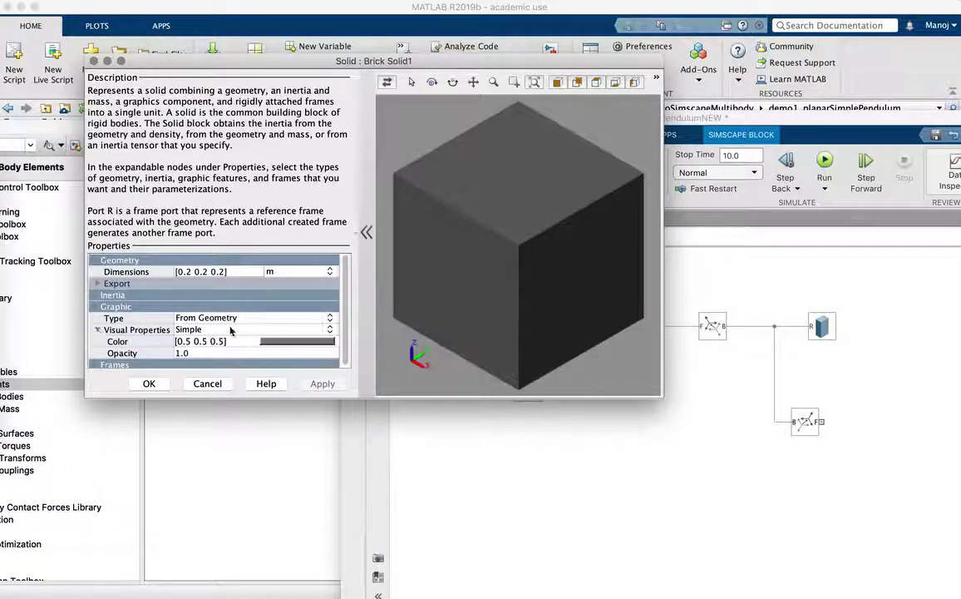
pyautogui.click(274, 341)
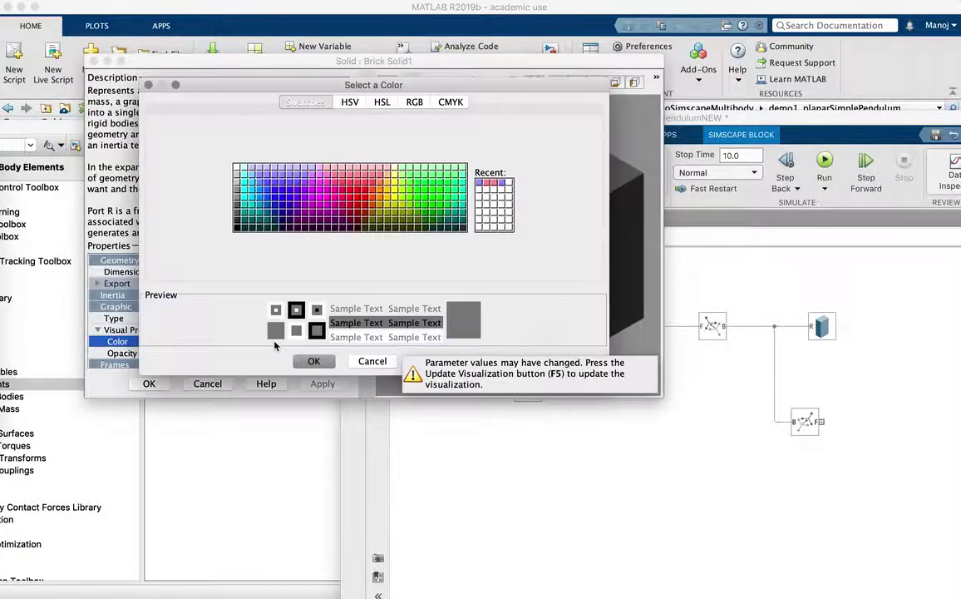
pyautogui.click(348, 181)
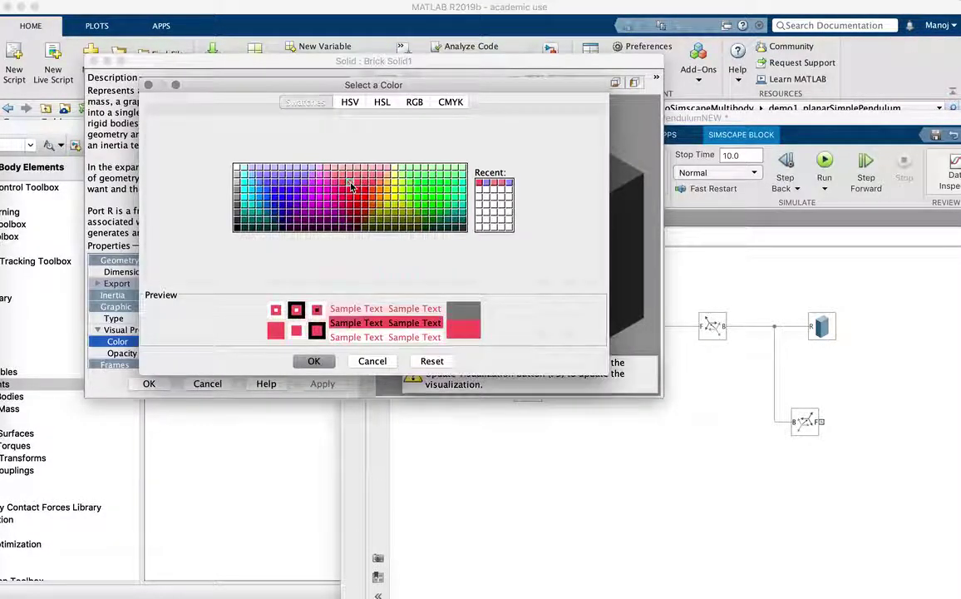
pyautogui.click(328, 364)
pyautogui.click(321, 384)
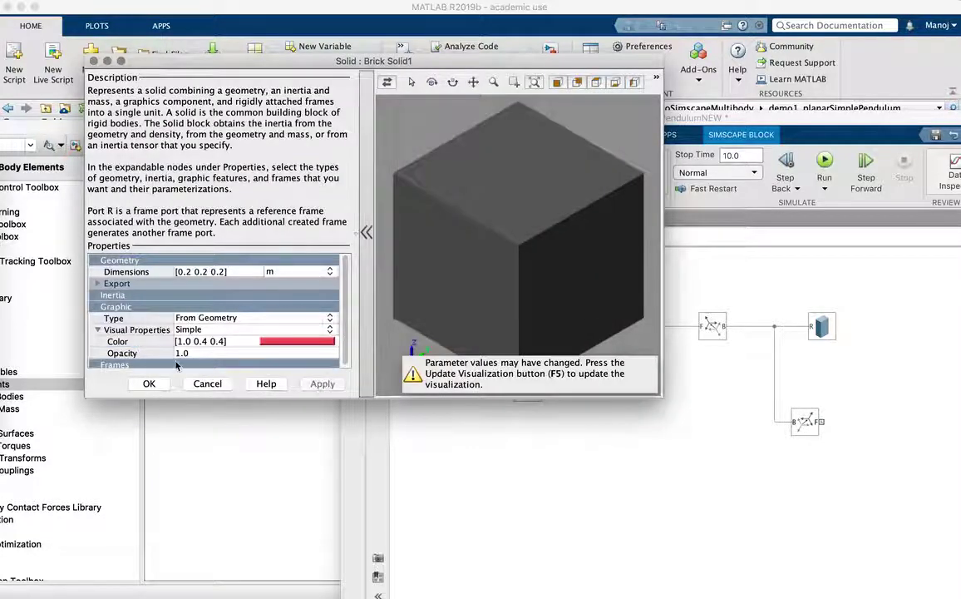
pyautogui.click(258, 356)
pyautogui.write('0')
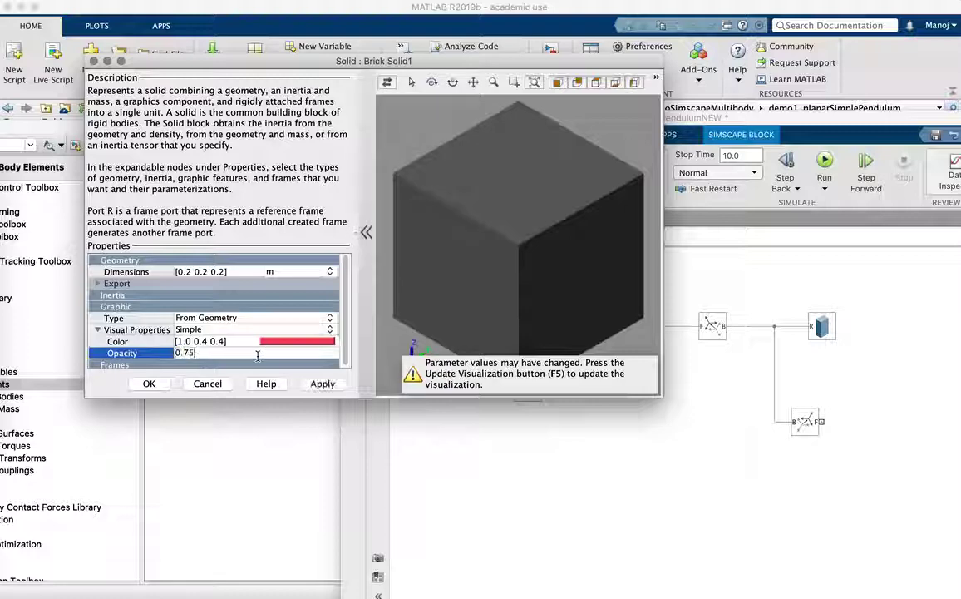
pyautogui.write('.75')
pyautogui.click(321, 384)
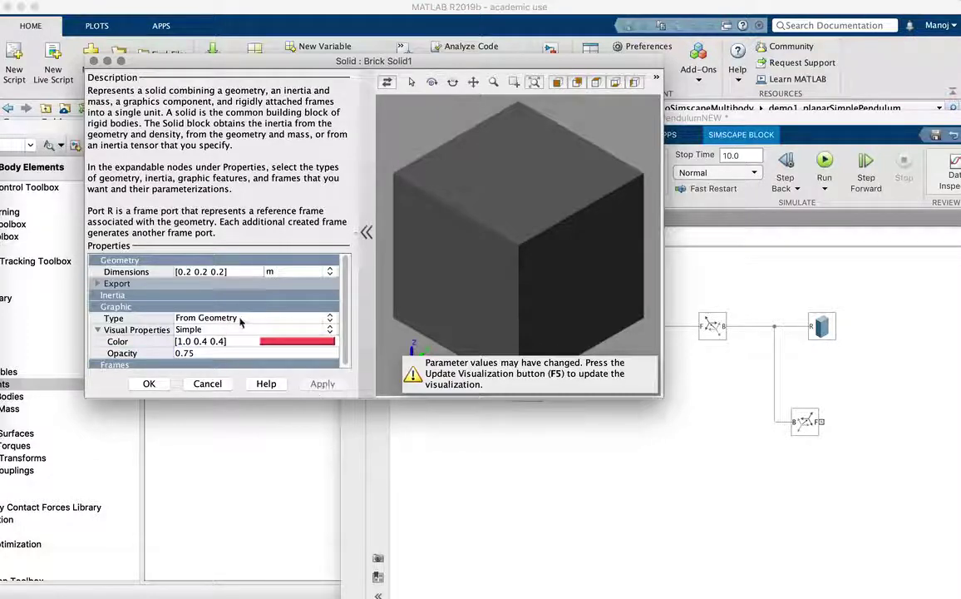
pyautogui.click(149, 384)
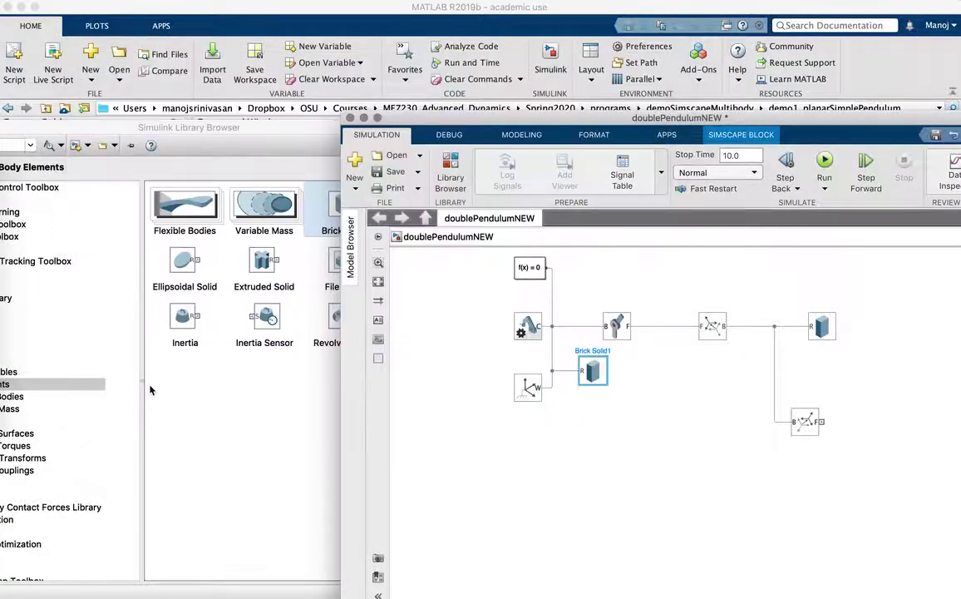
# Step: Check Brick Solid1's properties, then save the model and run the simulation
pyautogui.doubleClick(592, 372)
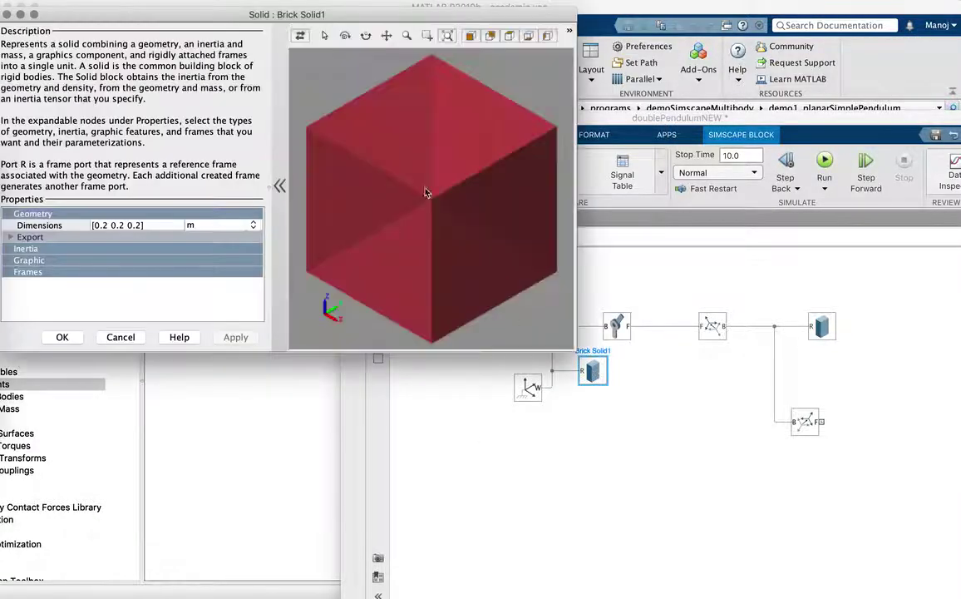
pyautogui.click(7, 14)
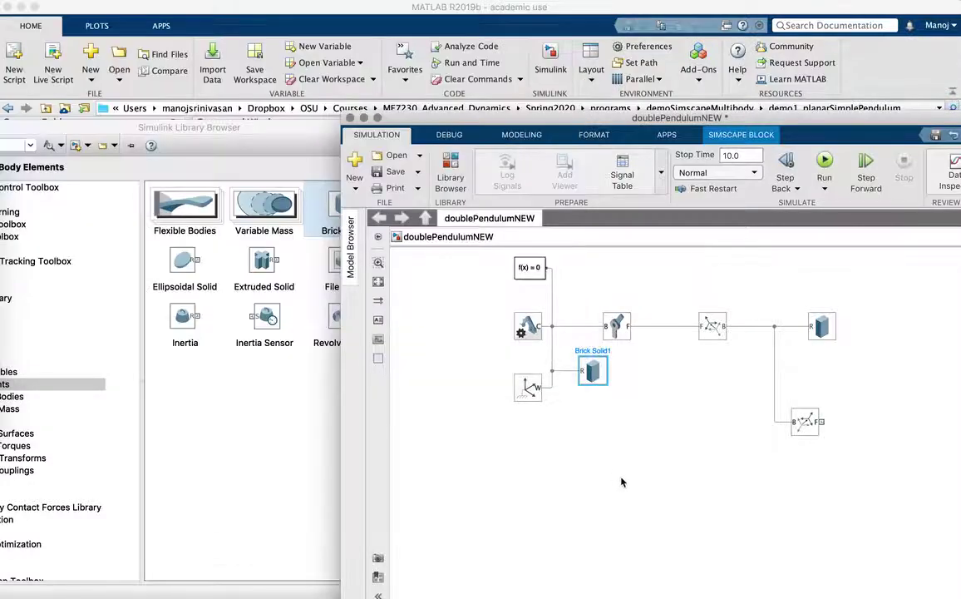
pyautogui.doubleClick(695, 121)
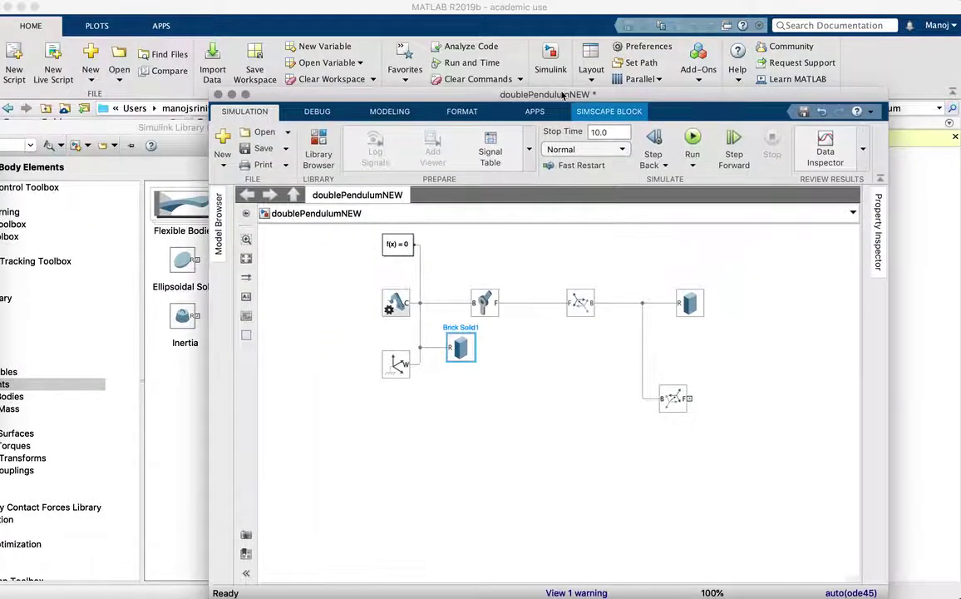
pyautogui.click(262, 148)
pyautogui.moveTo(415, 94); pyautogui.dragTo(285, 46)
pyautogui.click(562, 92)
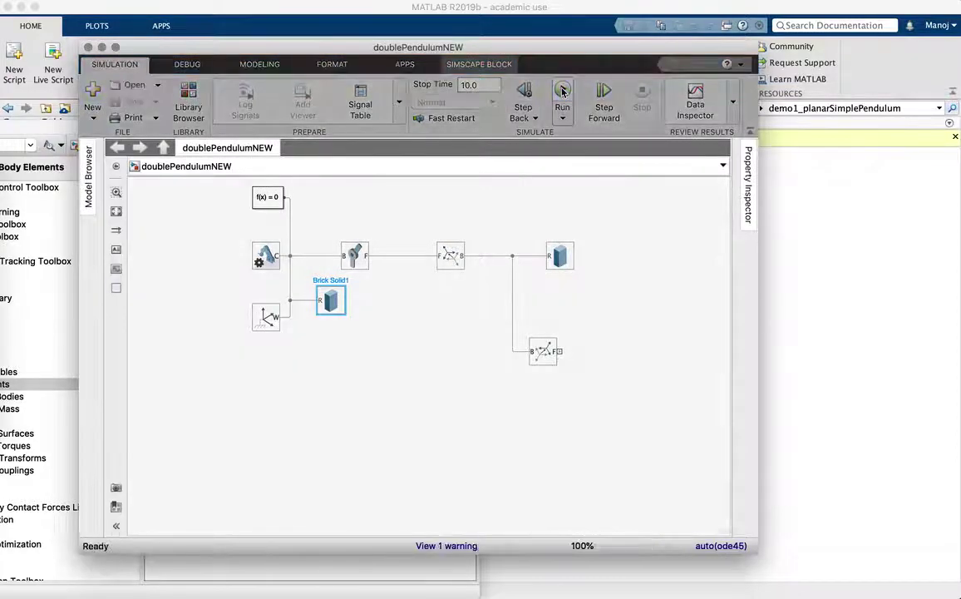
# Step: Rotate the Mechanics Explorer view to face the pendulum, replay it, and inspect the Rigid_Transform frames
pyautogui.hotkey('ctrl', 'Up')
pyautogui.click(581, 499)
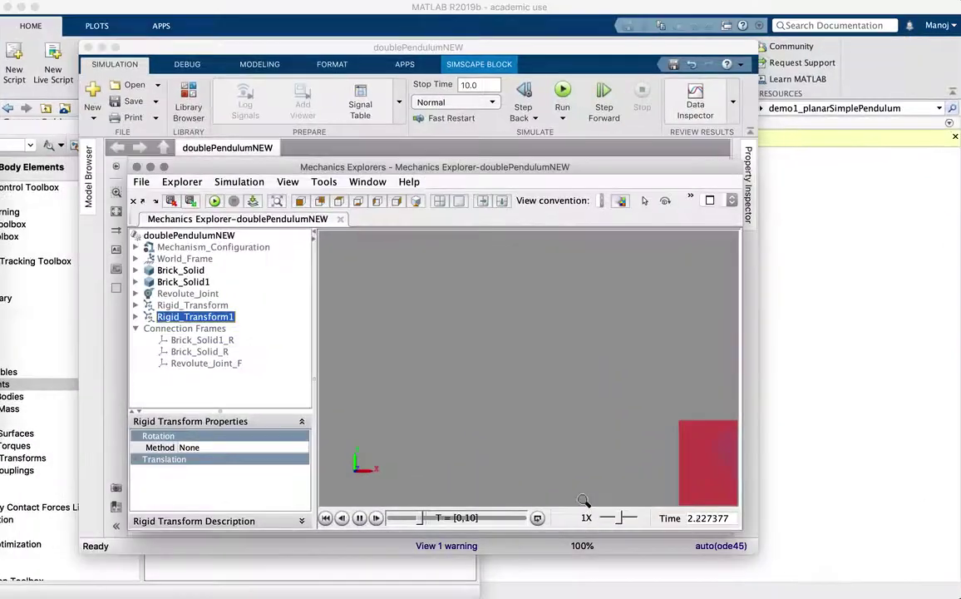
pyautogui.click(277, 202)
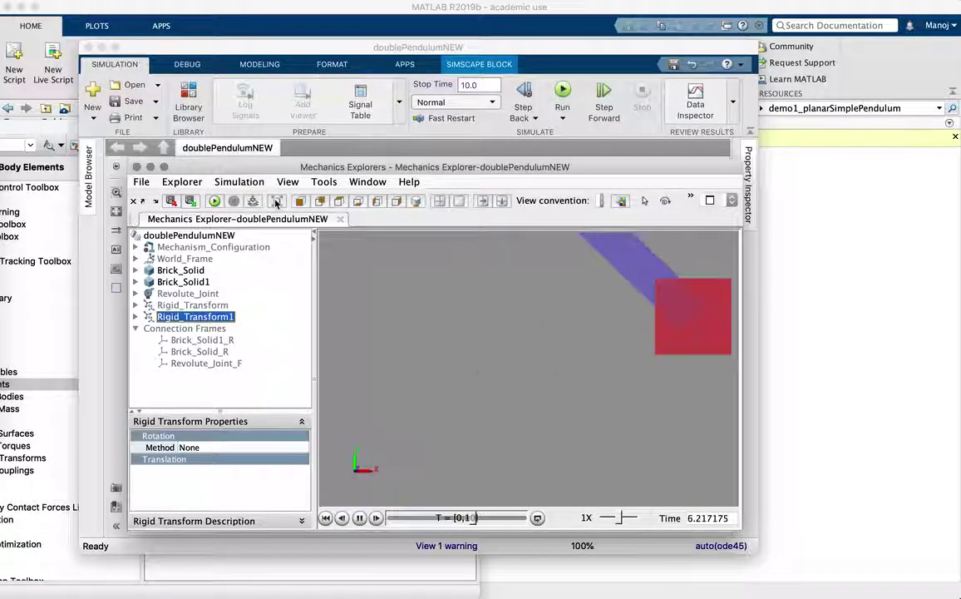
pyautogui.moveTo(511, 360); pyautogui.dragTo(699, 382)
pyautogui.moveTo(770, 384); pyautogui.dragTo(954, 403)
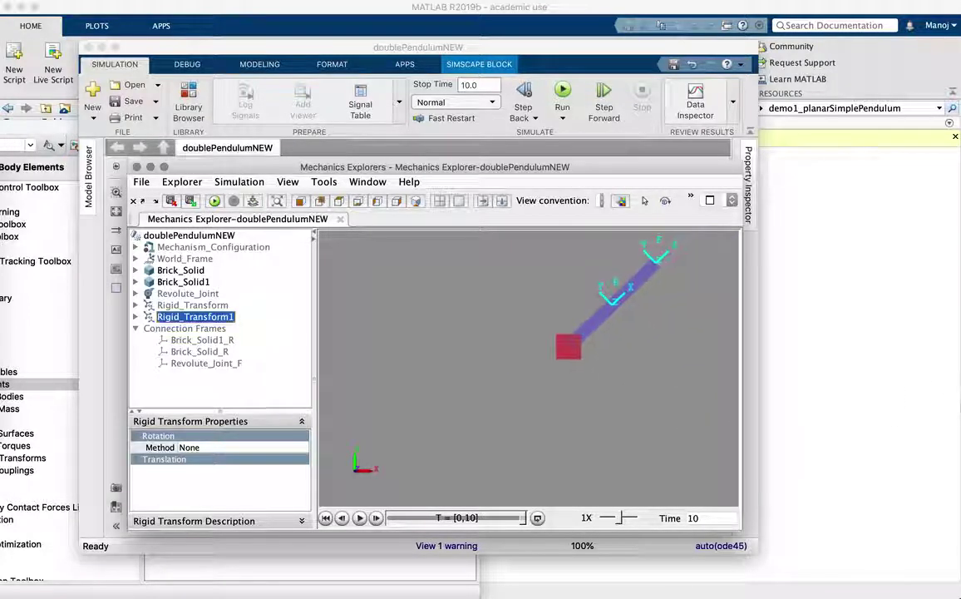
pyautogui.click(360, 518)
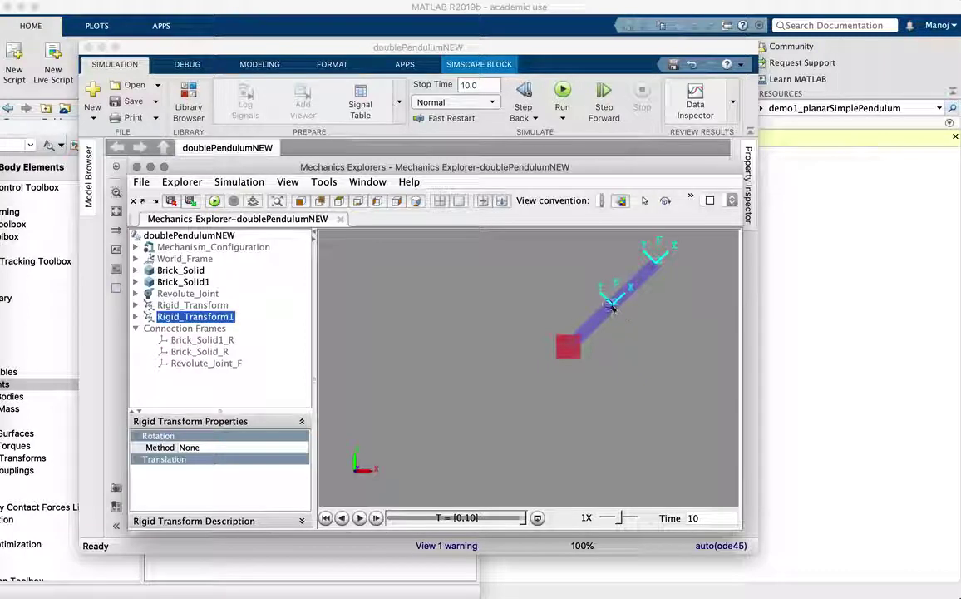
pyautogui.click(213, 306)
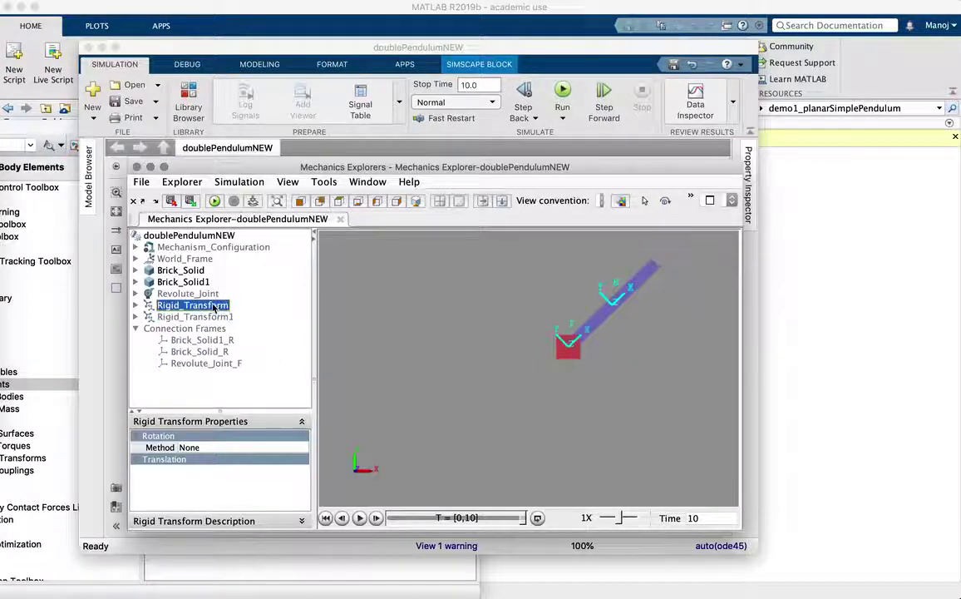
pyautogui.click(219, 317)
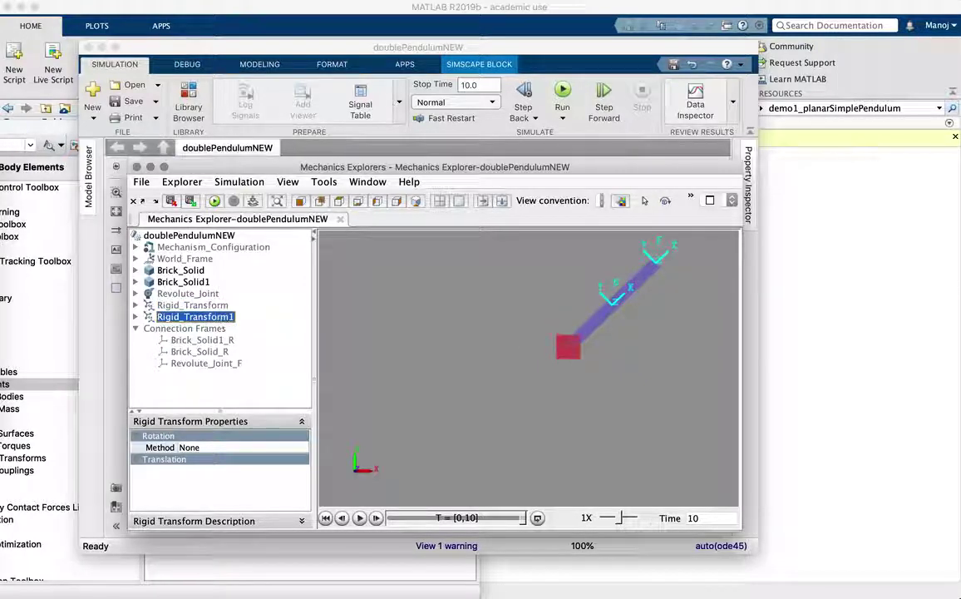
# Step: Open Rigid Transform1's parameters and close them without changes
pyautogui.moveTo(682, 47); pyautogui.dragTo(754, 56)
pyautogui.doubleClick(614, 363)
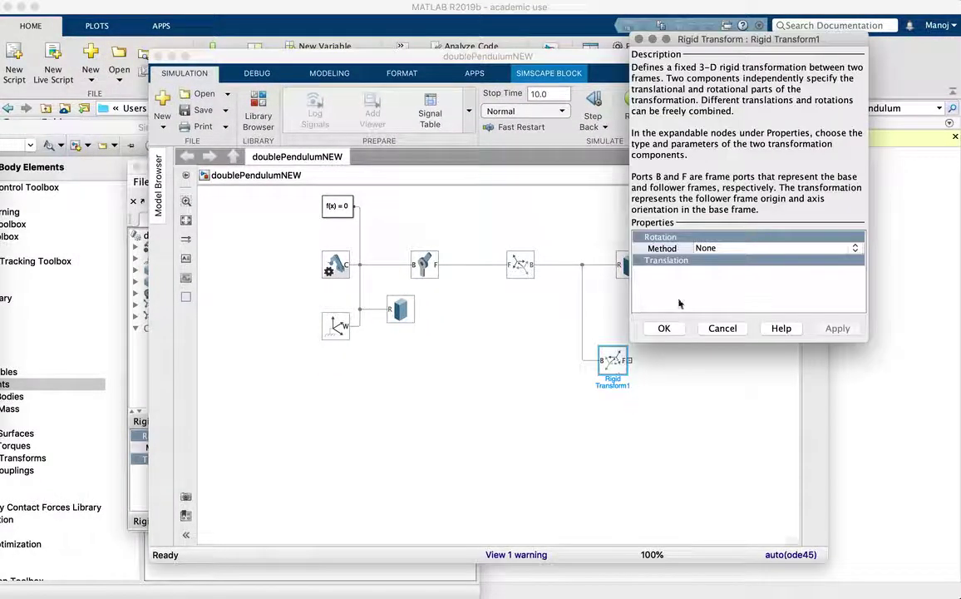
pyautogui.click(721, 329)
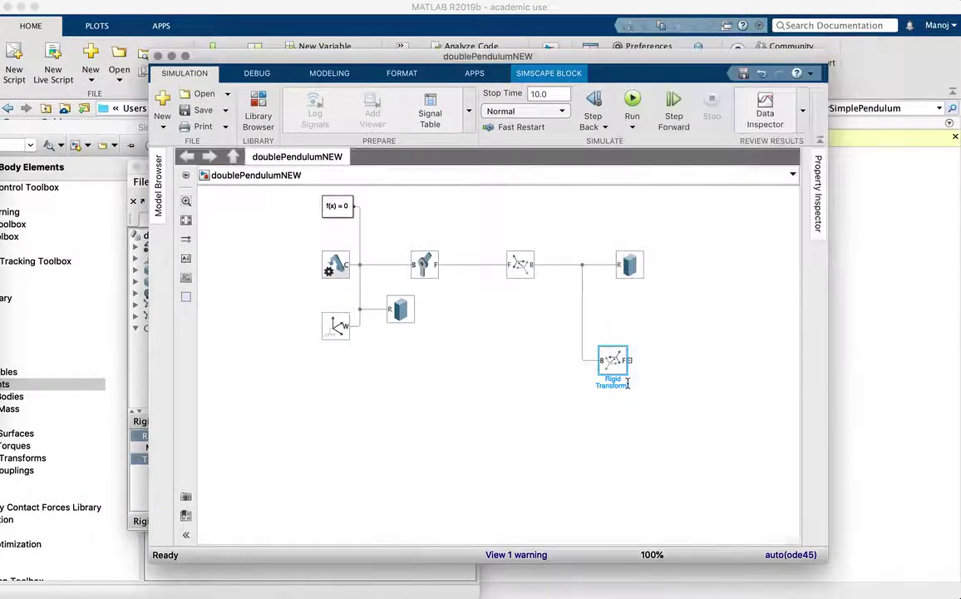
# Step: Uncomment the middle Rigid Transform block and move the model window aside
pyautogui.click(520, 249)
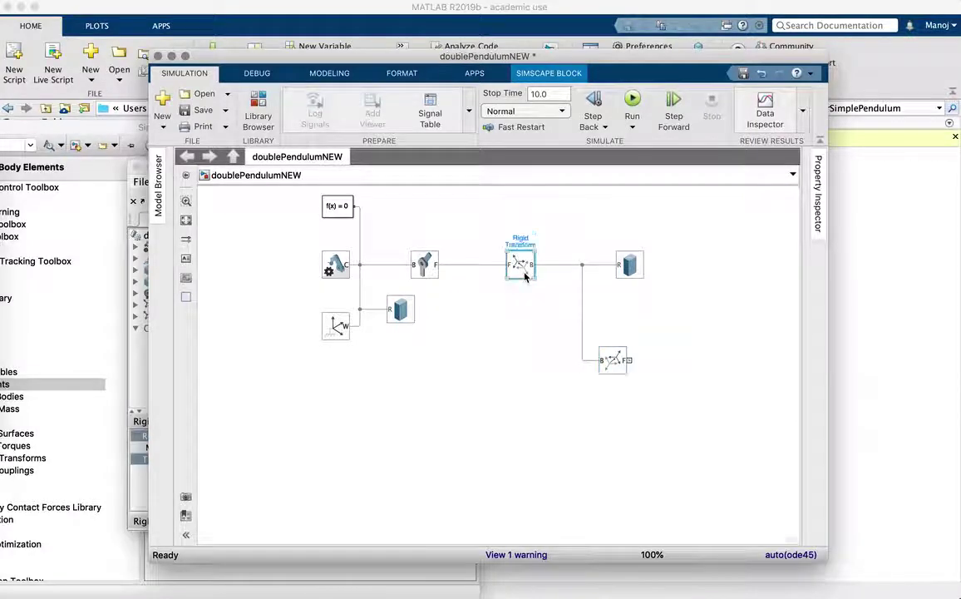
pyautogui.moveTo(514, 225); pyautogui.dragTo(526, 234)
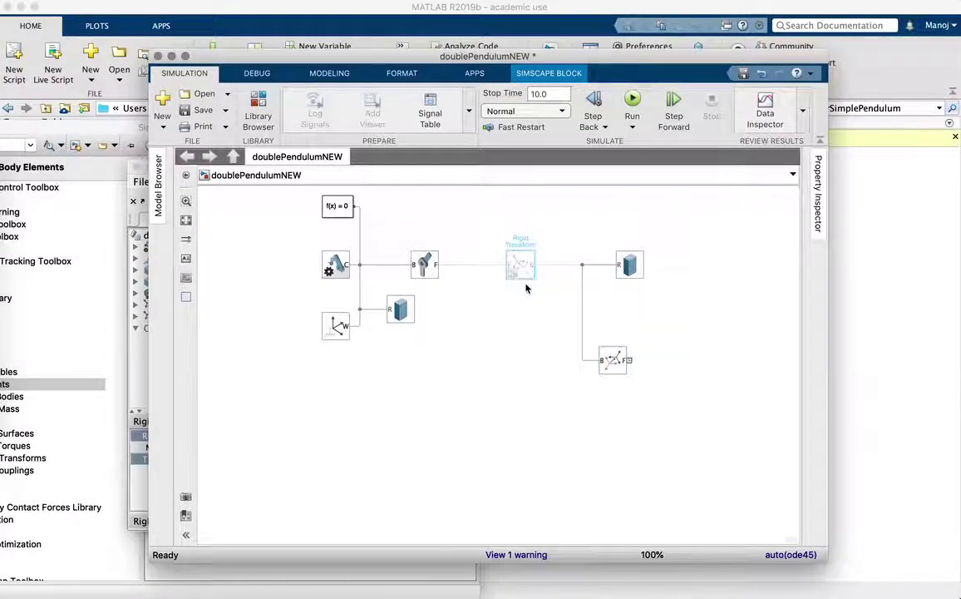
pyautogui.click(522, 329)
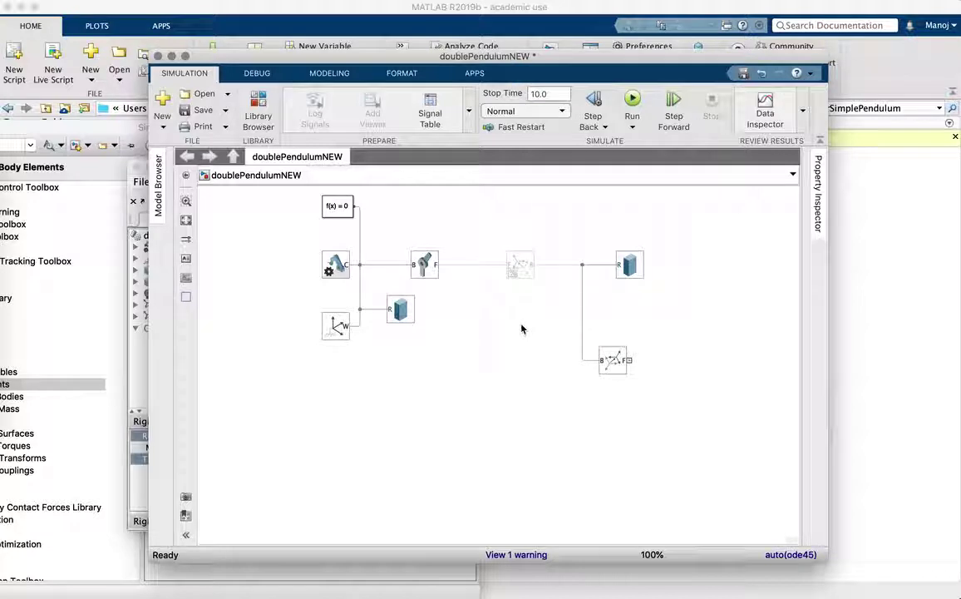
pyautogui.click(518, 260)
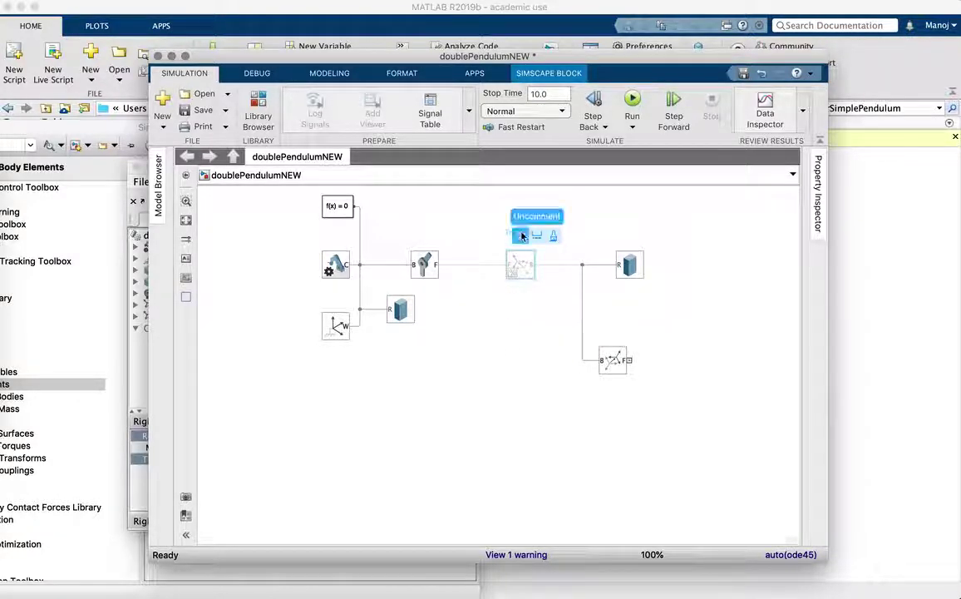
pyautogui.click(520, 237)
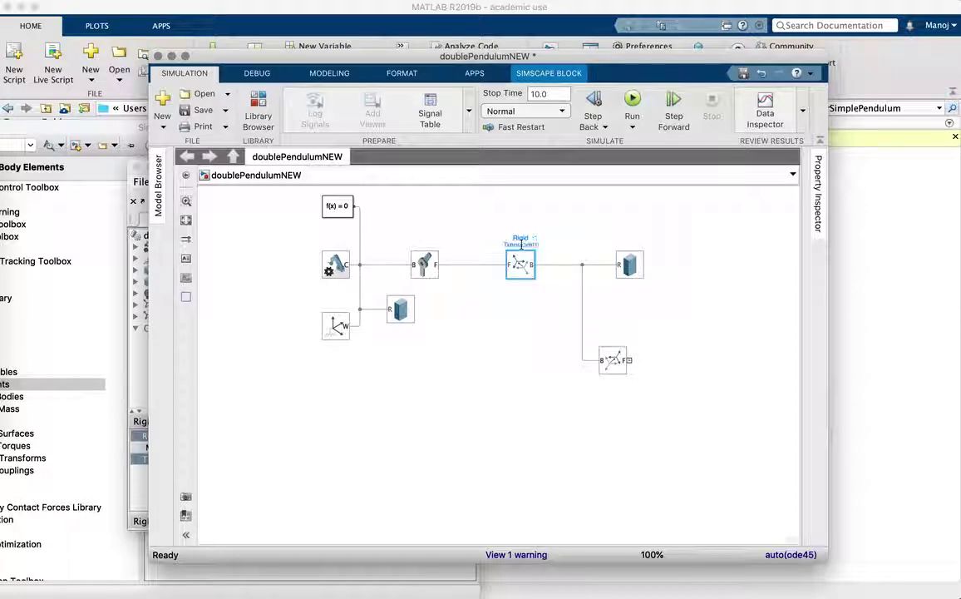
pyautogui.click(594, 236)
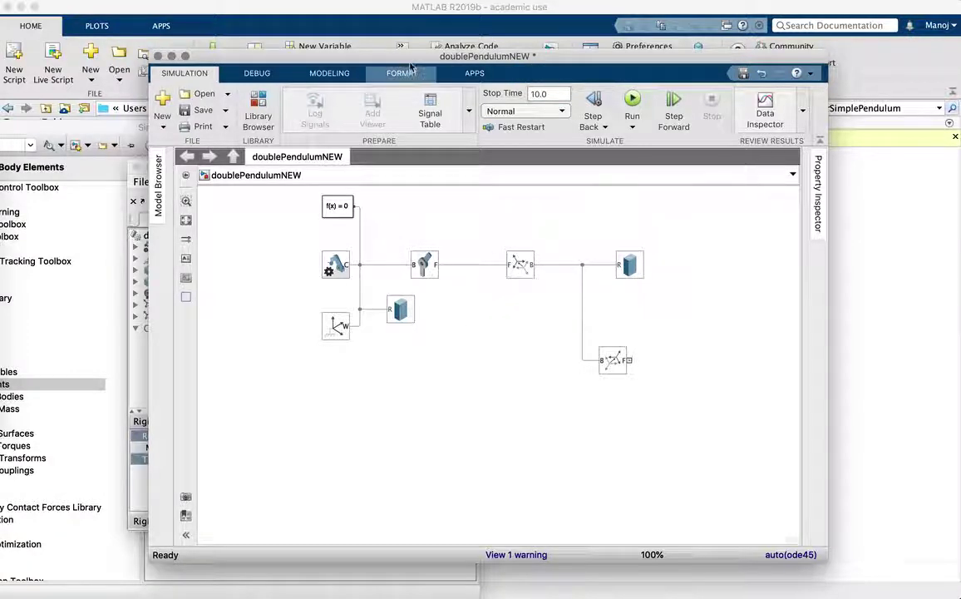
pyautogui.moveTo(413, 62); pyautogui.dragTo(659, 107)
# Step: Rerun the simulation and inspect Rigid_Transform1 and Rigid_Transform2 in the Mechanics Explorer tree
pyautogui.click(259, 305)
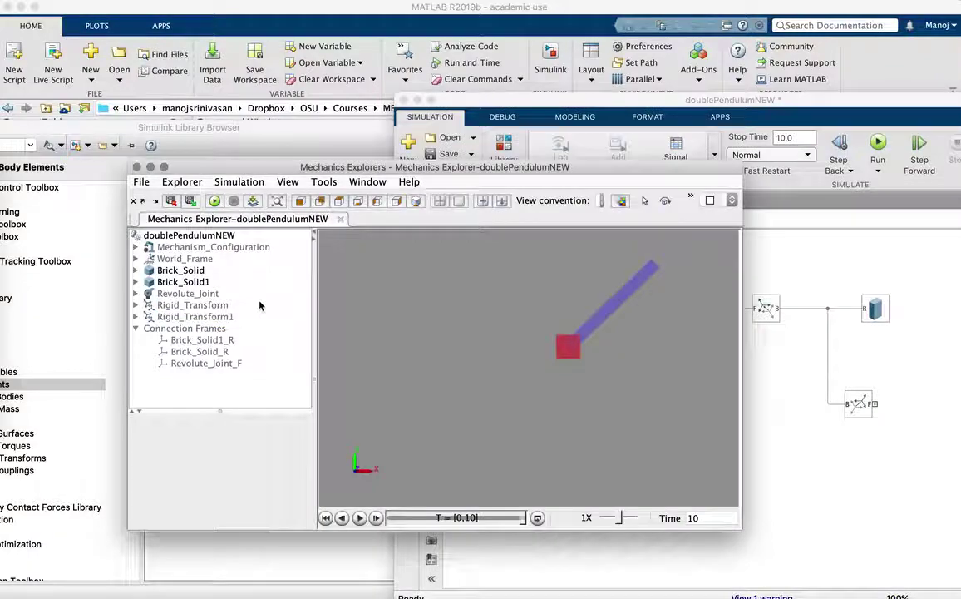
pyautogui.click(218, 316)
pyautogui.click(877, 146)
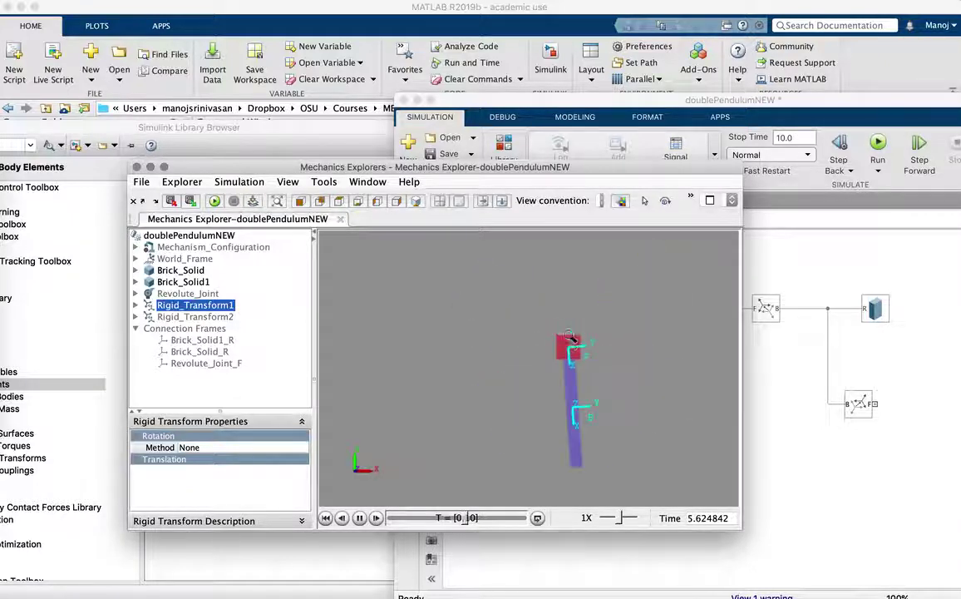
pyautogui.click(195, 316)
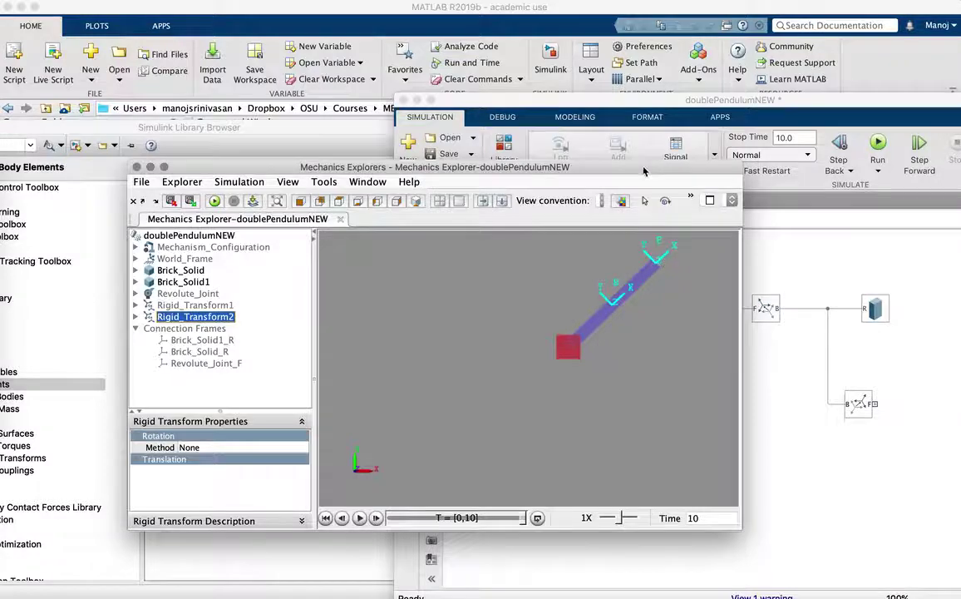
pyautogui.moveTo(643, 170); pyautogui.dragTo(473, 145)
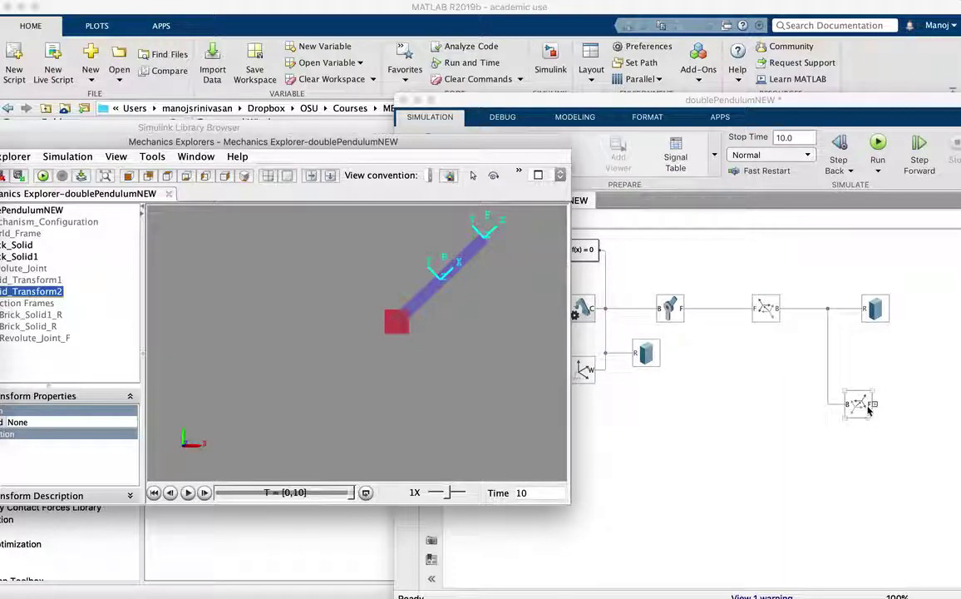
# Step: Paste a second Revolute Joint and connect it to the lower Rigid Transform
pyautogui.click(669, 309)
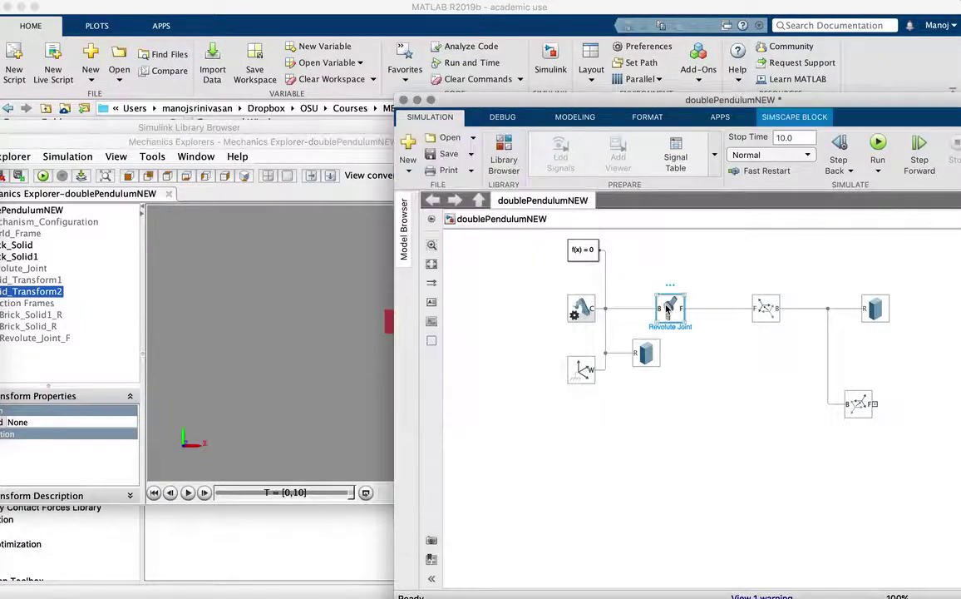
pyautogui.doubleClick(728, 98)
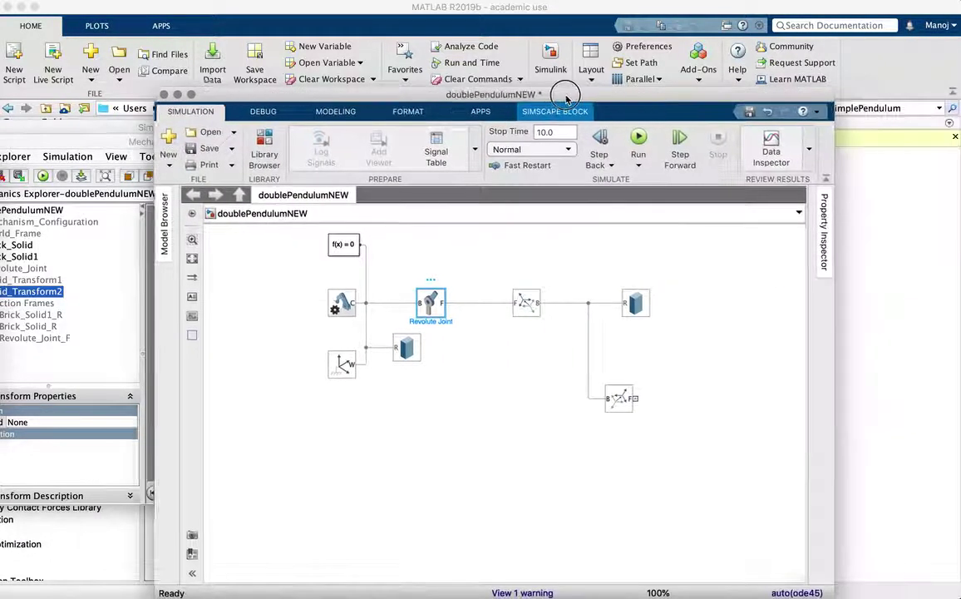
pyautogui.hotkey('ctrl', 'v')
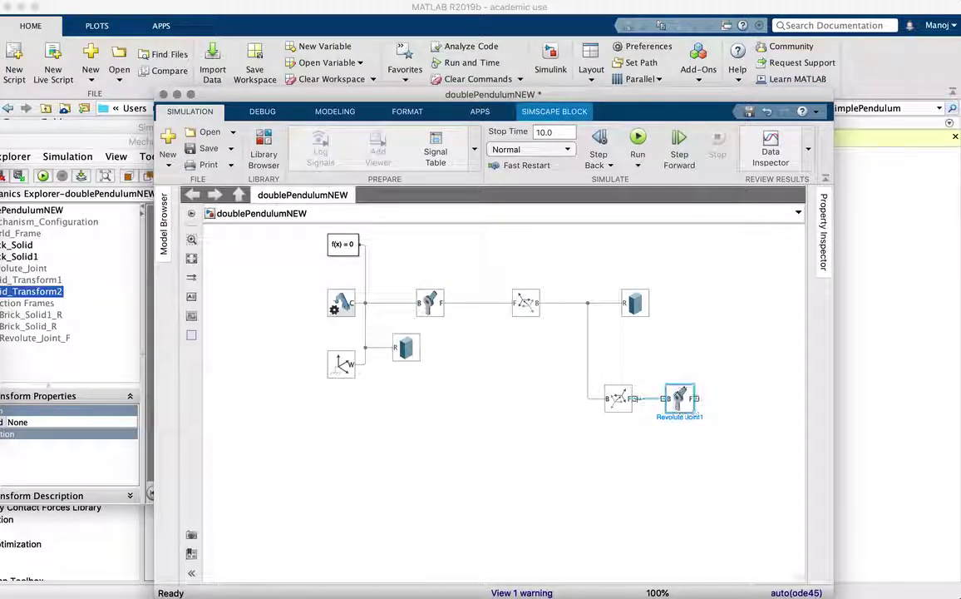
pyautogui.click(639, 401)
pyautogui.click(671, 361)
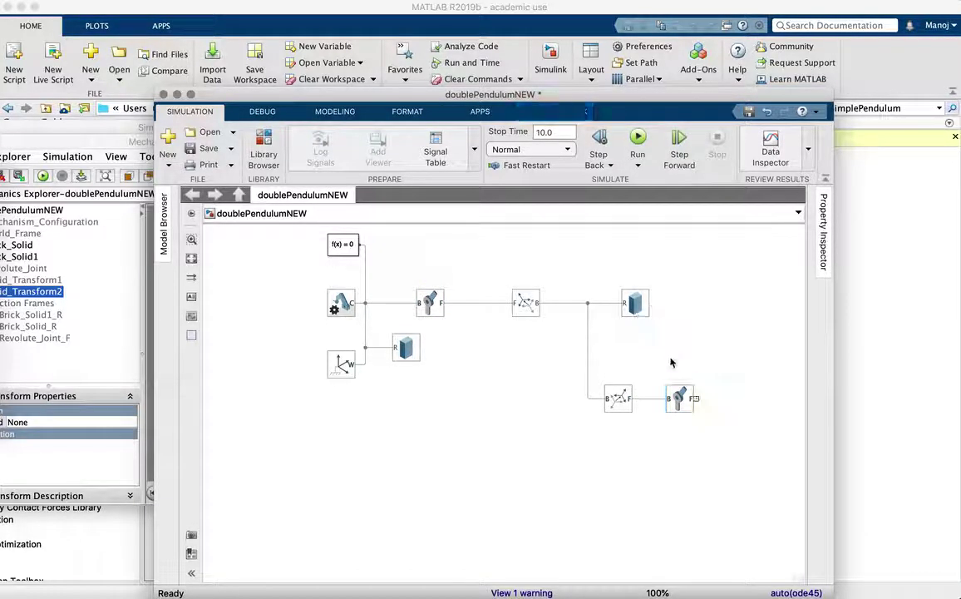
# Step: Save the model and view the pendulum in Mechanics Explorer beside the diagram
pyautogui.press('super+s')
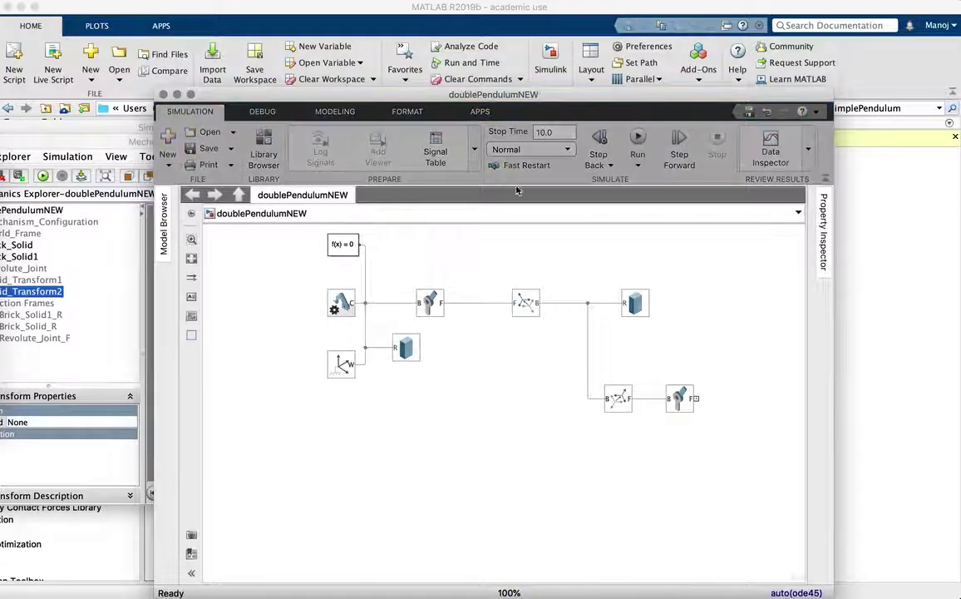
pyautogui.moveTo(483, 96); pyautogui.dragTo(352, 57)
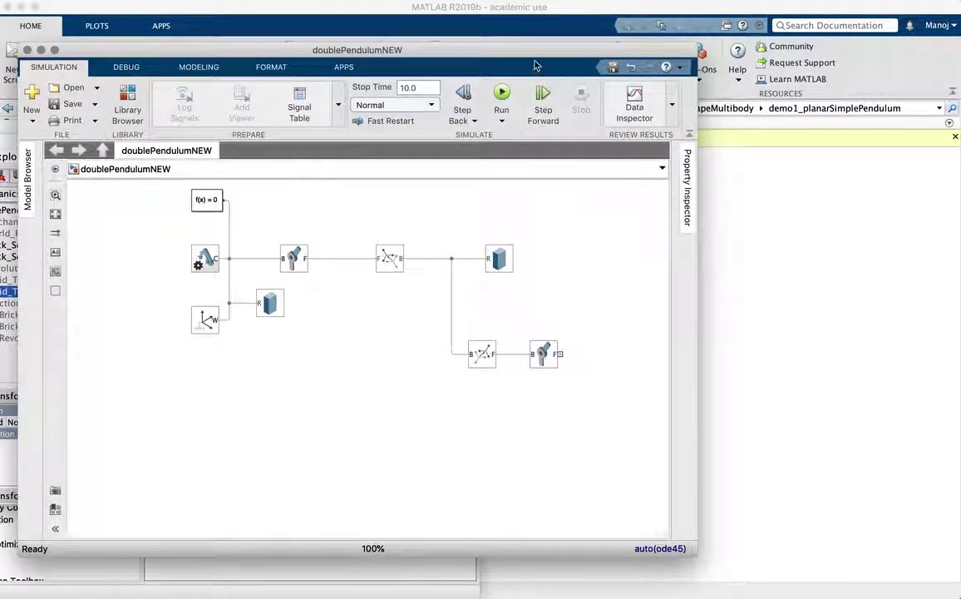
pyautogui.moveTo(541, 55); pyautogui.dragTo(761, 92)
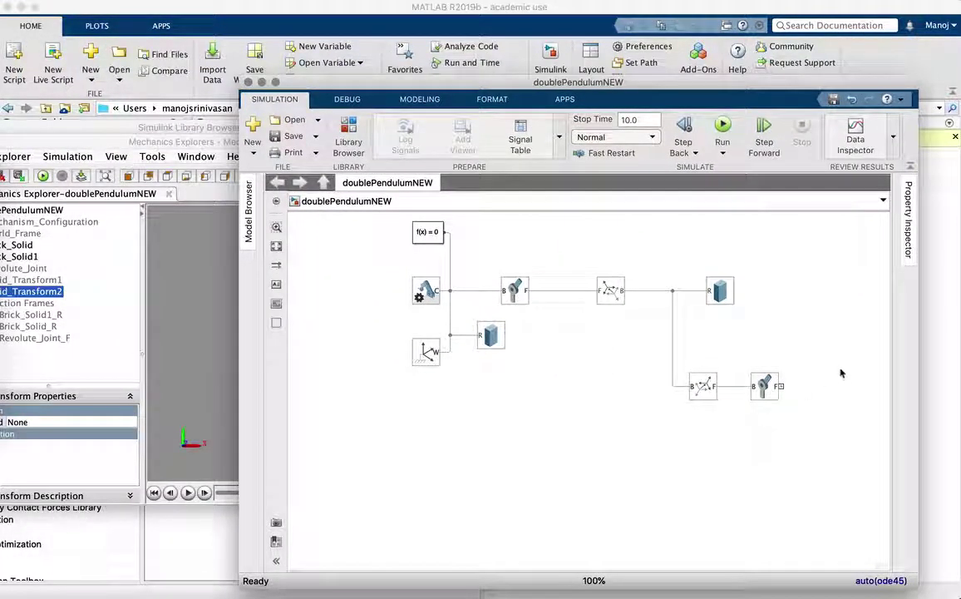
pyautogui.click(177, 323)
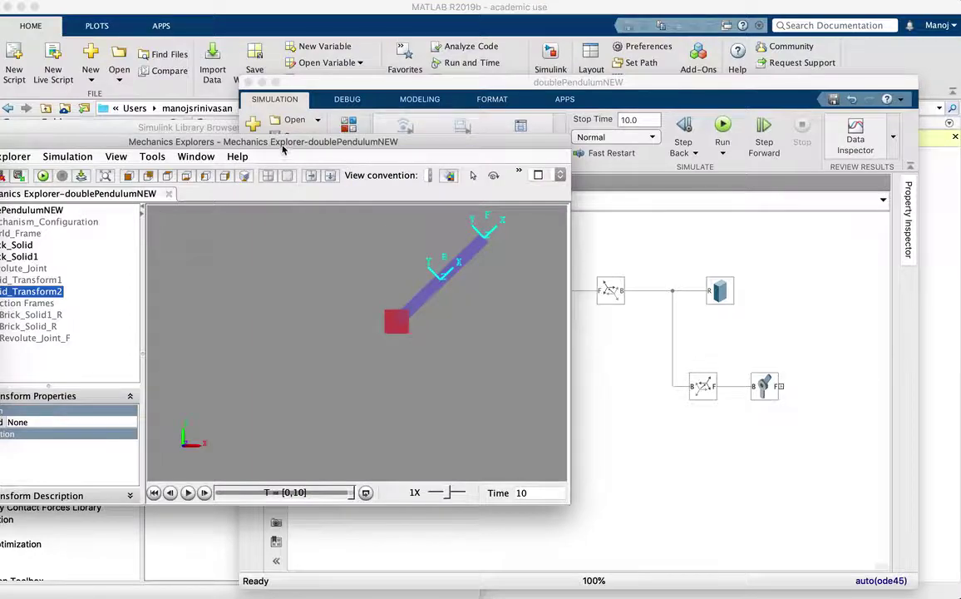
pyautogui.moveTo(282, 148); pyautogui.dragTo(308, 210)
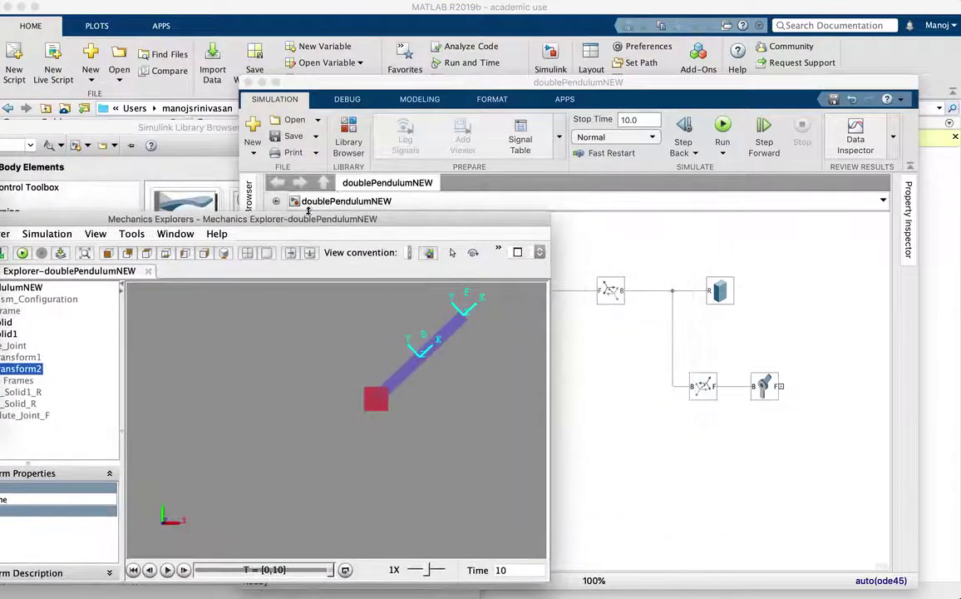
pyautogui.click(719, 290)
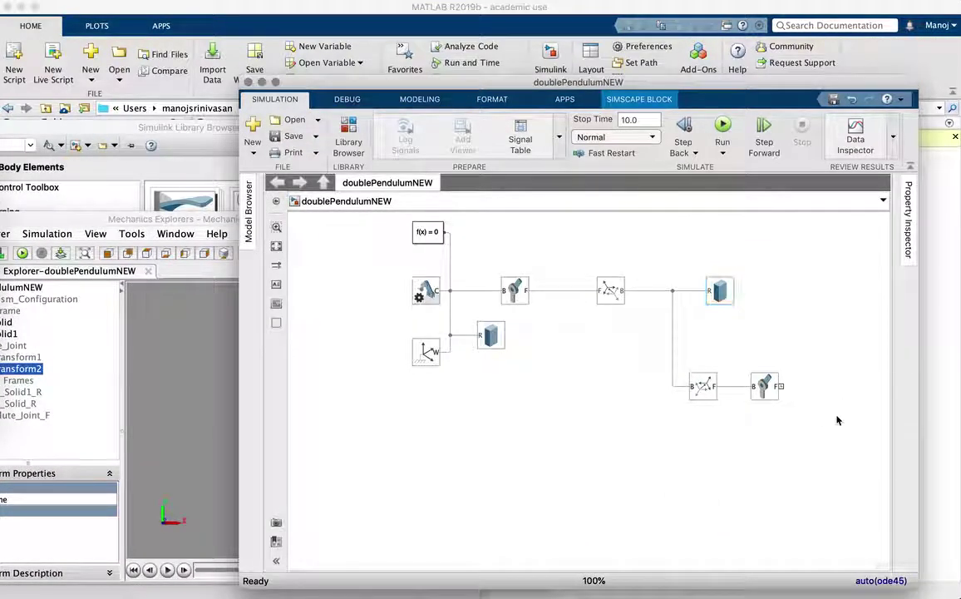
# Step: Duplicate the Brick Solid as Brick Solid2 and wire it to the lower joint's F port
pyautogui.hotkey('ctrl', 'c')
pyautogui.hotkey('ctrl', 'v')
pyautogui.moveTo(846, 426); pyautogui.dragTo(851, 383)
pyautogui.moveTo(702, 78); pyautogui.dragTo(542, 60)
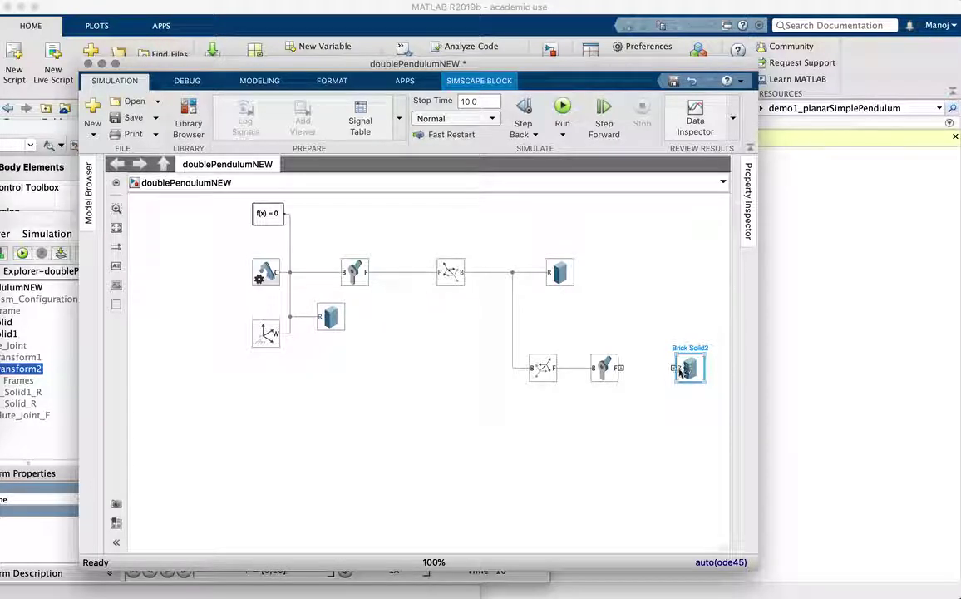
pyautogui.moveTo(619, 367); pyautogui.dragTo(678, 367)
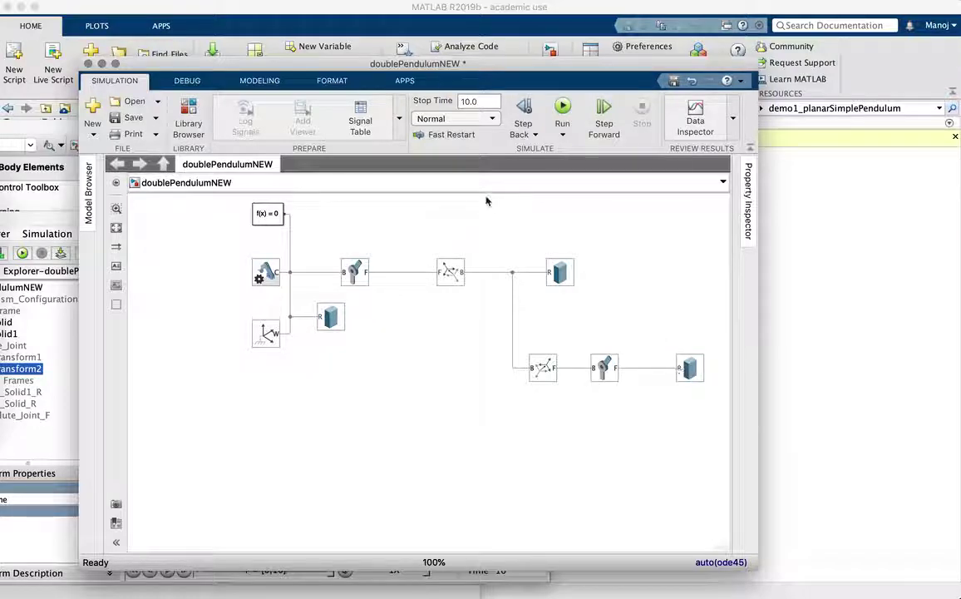
# Step: Save and run the extended model, then view its animation in Mechanics Explorer
pyautogui.click(126, 117)
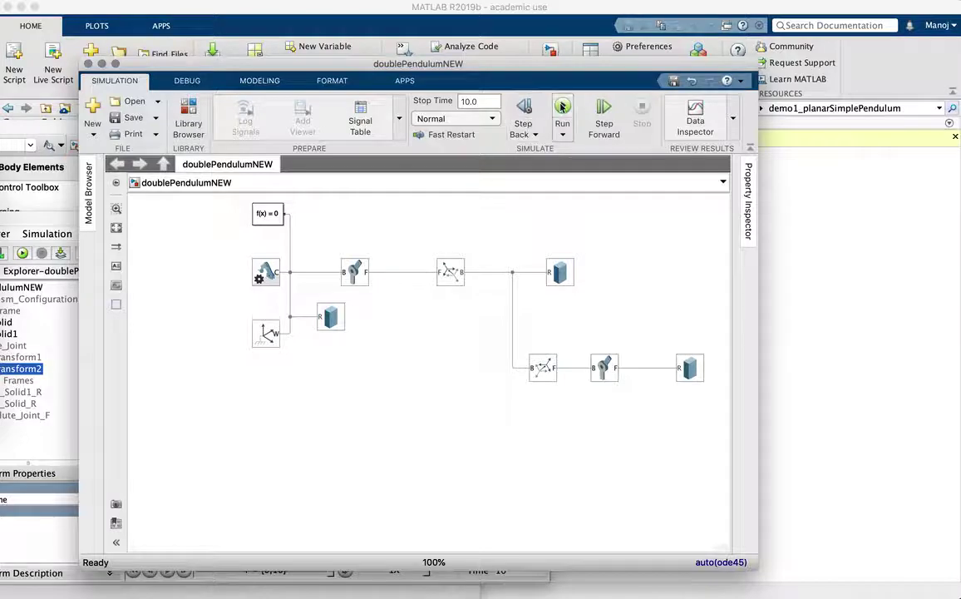
pyautogui.click(562, 107)
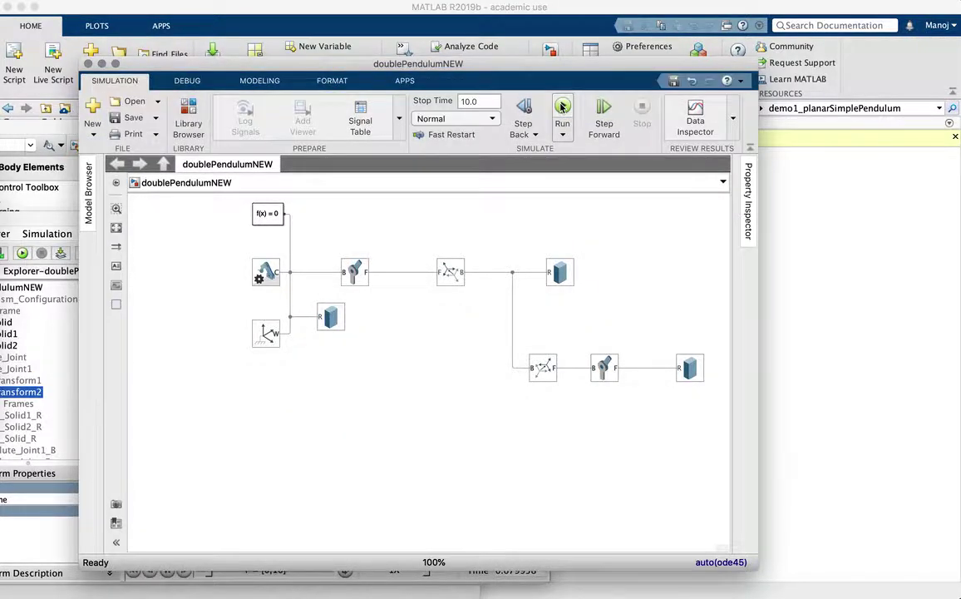
pyautogui.hotkey('ctrl', 'Up')
pyautogui.click(262, 477)
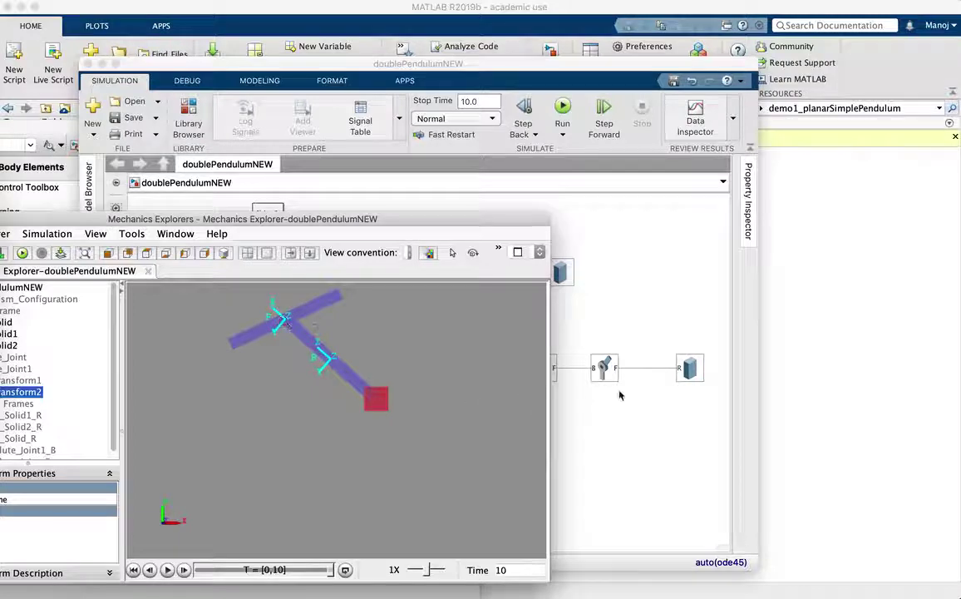
# Step: Set Brick Solid2's visual colour to green [0.0 0.6 0.0]
pyautogui.doubleClick(686, 371)
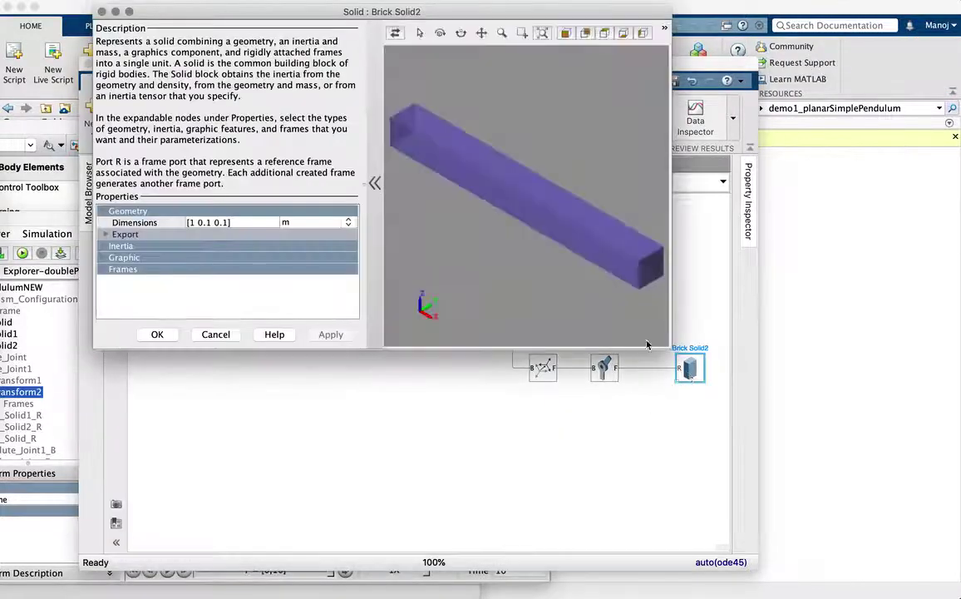
pyautogui.click(105, 248)
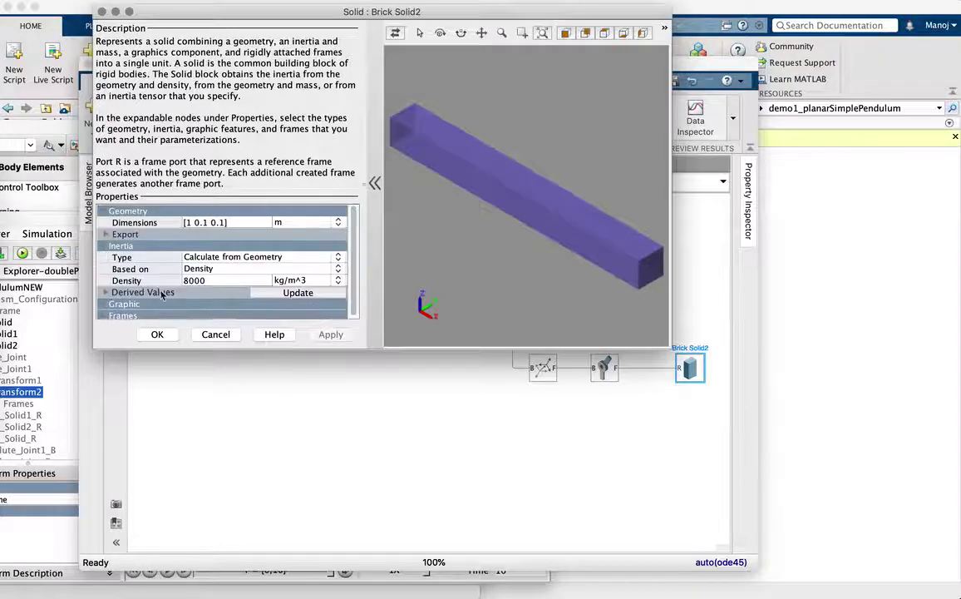
pyautogui.click(114, 311)
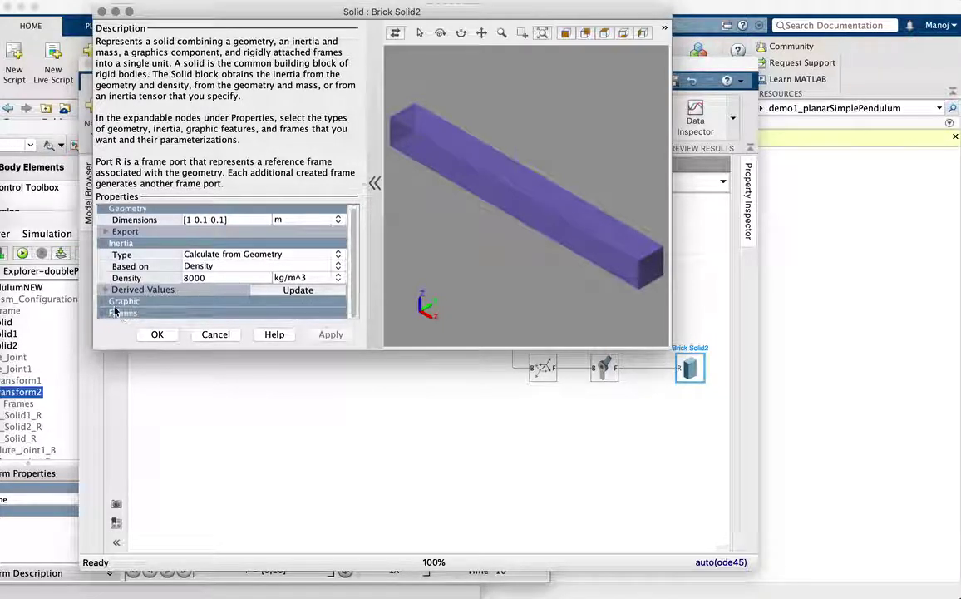
pyautogui.click(104, 303)
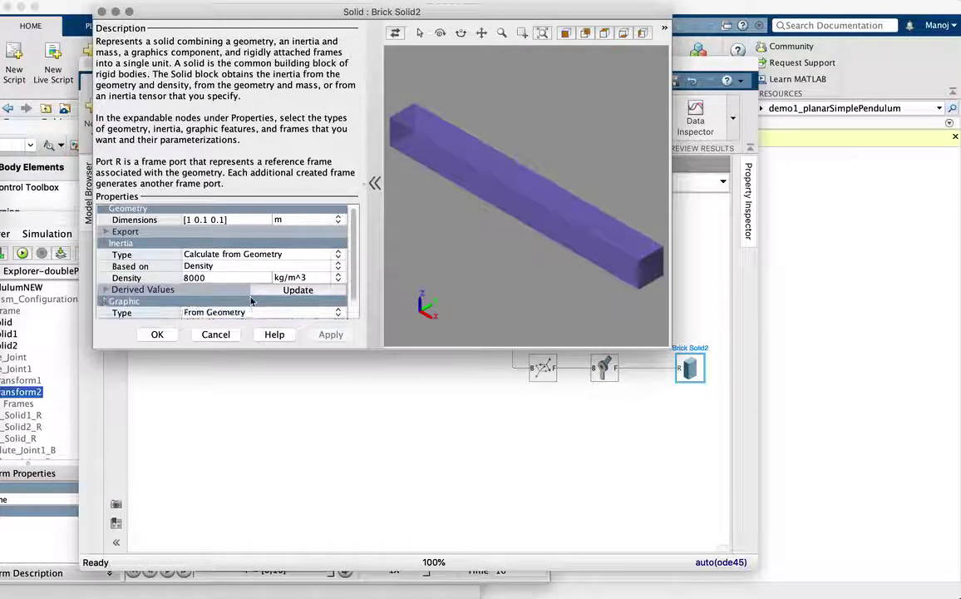
pyautogui.scroll(-1, 252, 299)
pyautogui.click(105, 301)
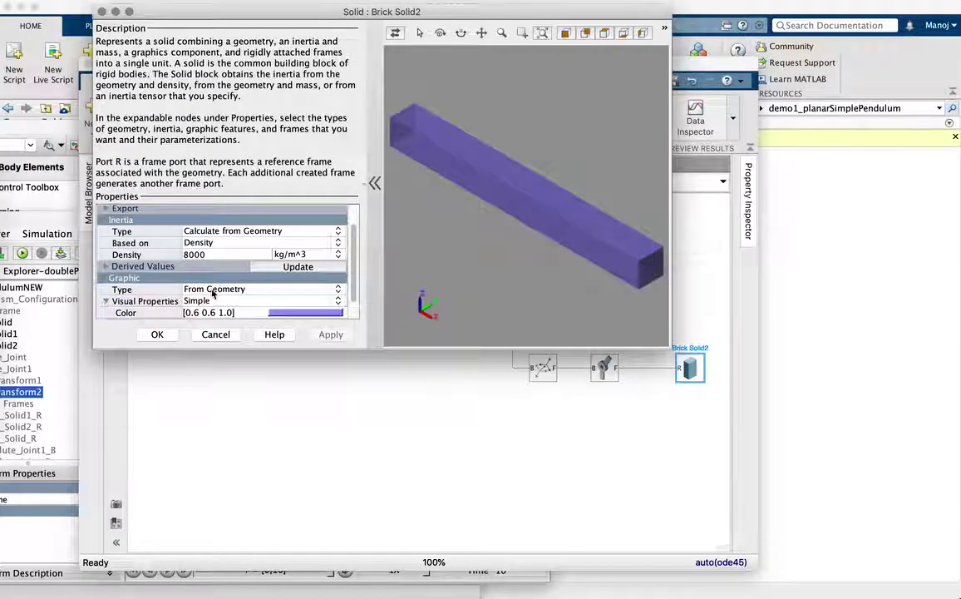
pyautogui.scroll(-1, 213, 293)
pyautogui.click(264, 262)
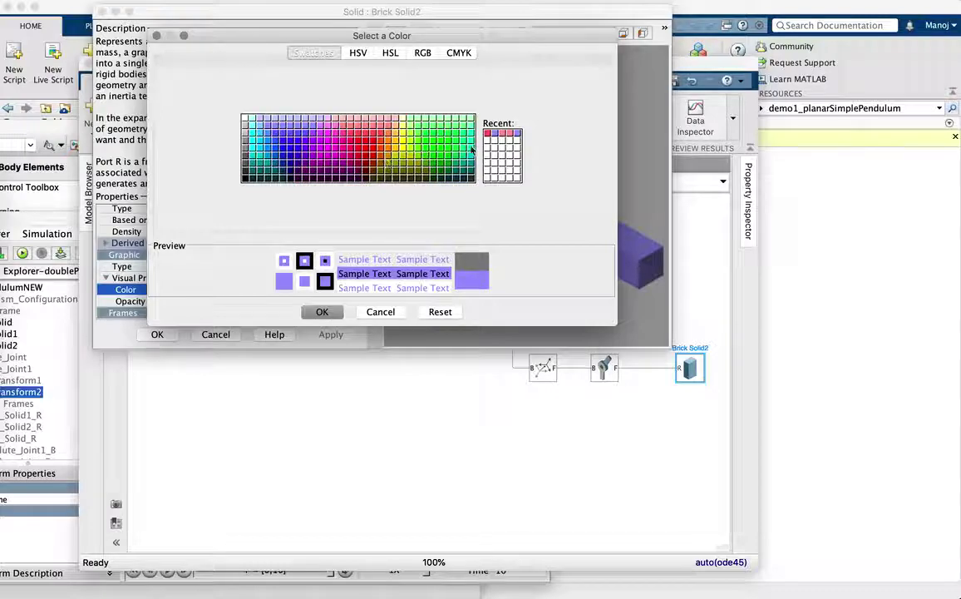
pyautogui.click(443, 166)
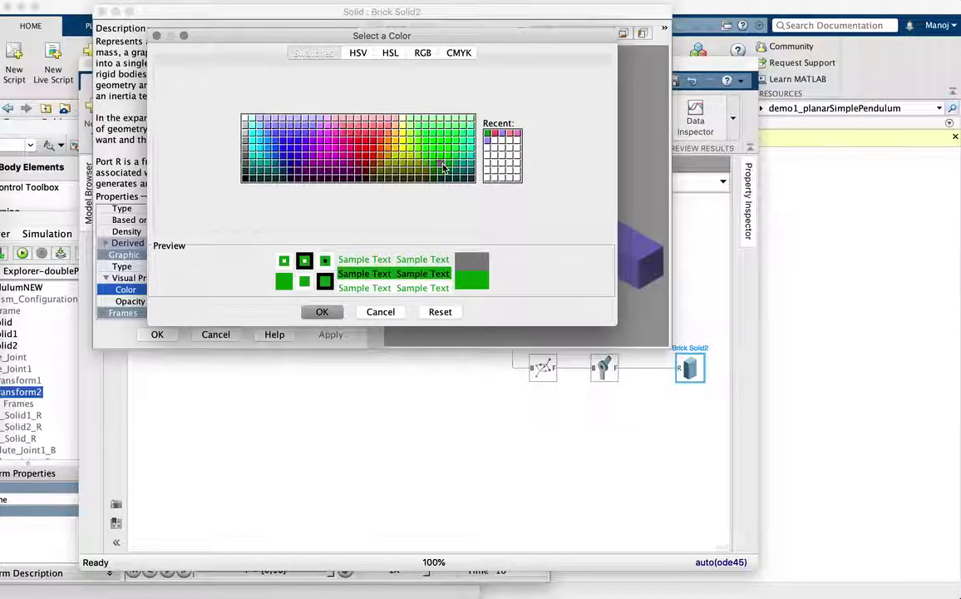
pyautogui.click(323, 312)
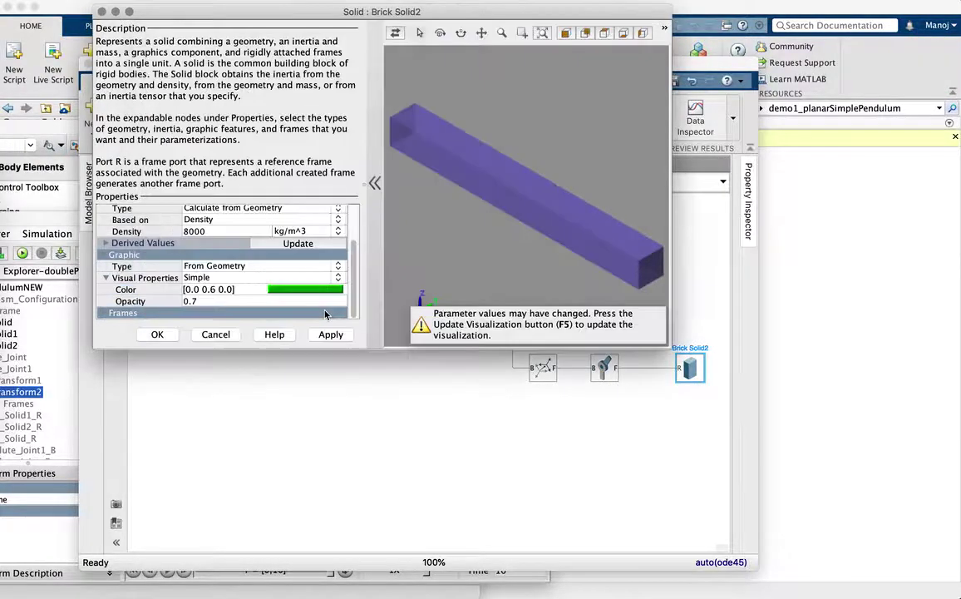
pyautogui.click(166, 333)
# Step: Save and rerun the model, then view the green link's animation
pyautogui.click(126, 117)
pyautogui.click(564, 107)
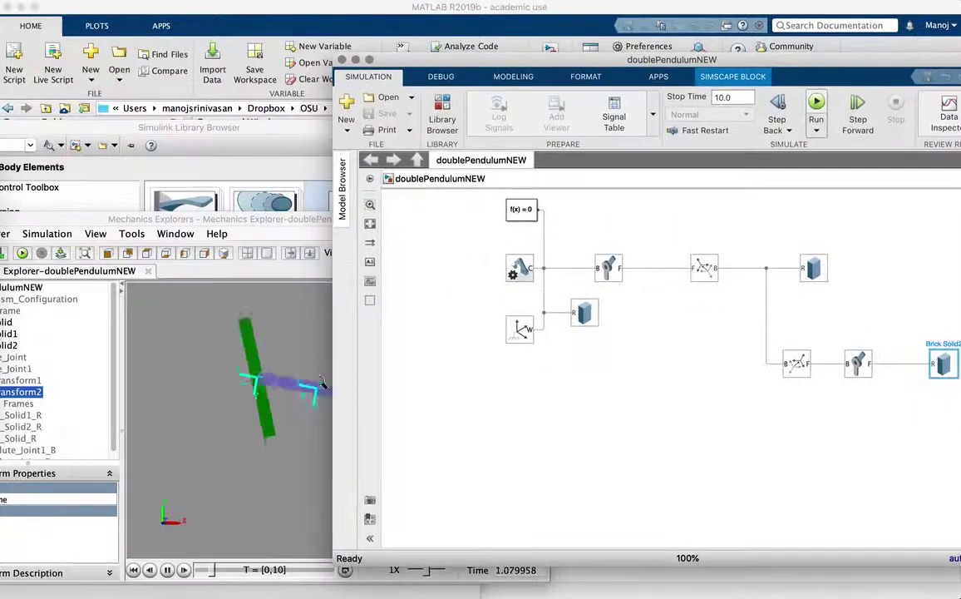
pyautogui.click(323, 383)
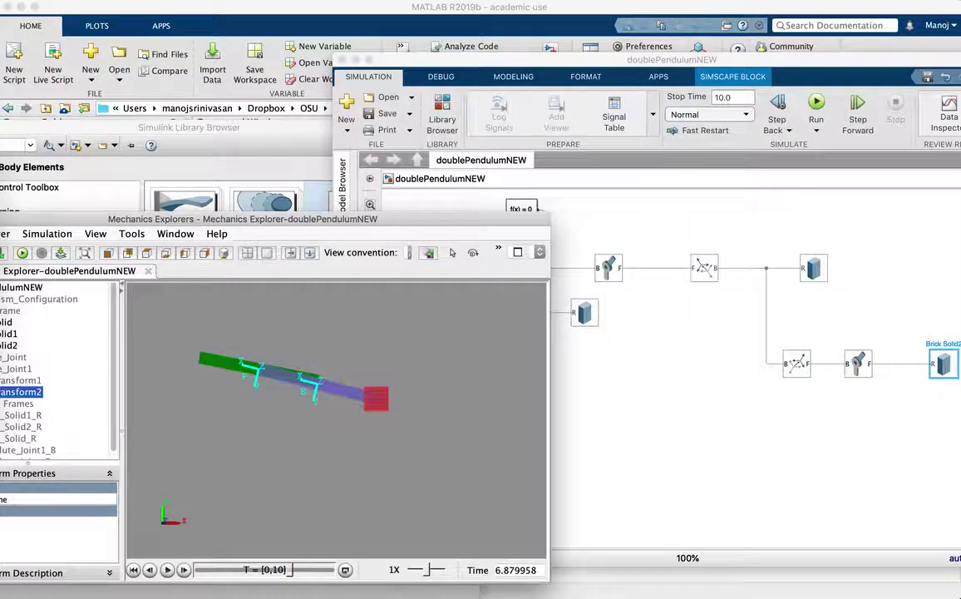
# Step: Set Brick Solid2's Opacity to 0.4 under Graphic > Visual Properties, then save
pyautogui.moveTo(720, 61); pyautogui.dragTo(458, 62)
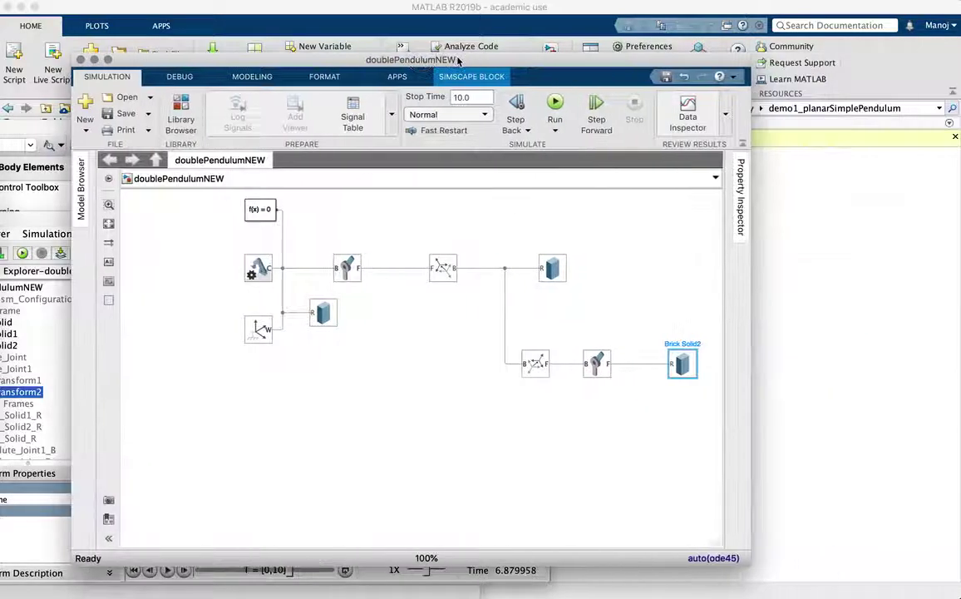
pyautogui.doubleClick(683, 366)
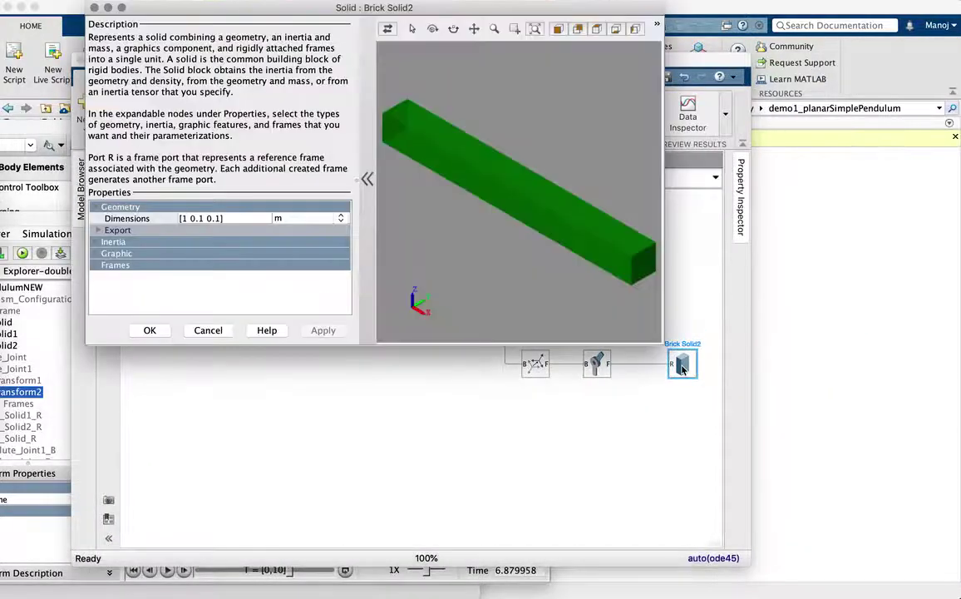
pyautogui.click(96, 241)
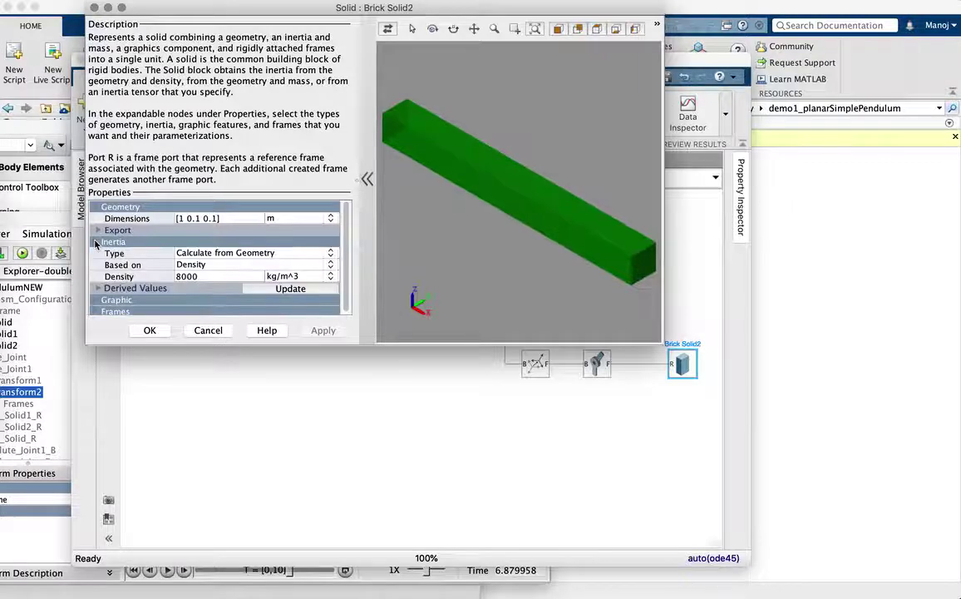
pyautogui.click(98, 300)
pyautogui.scroll(-1, 101, 309)
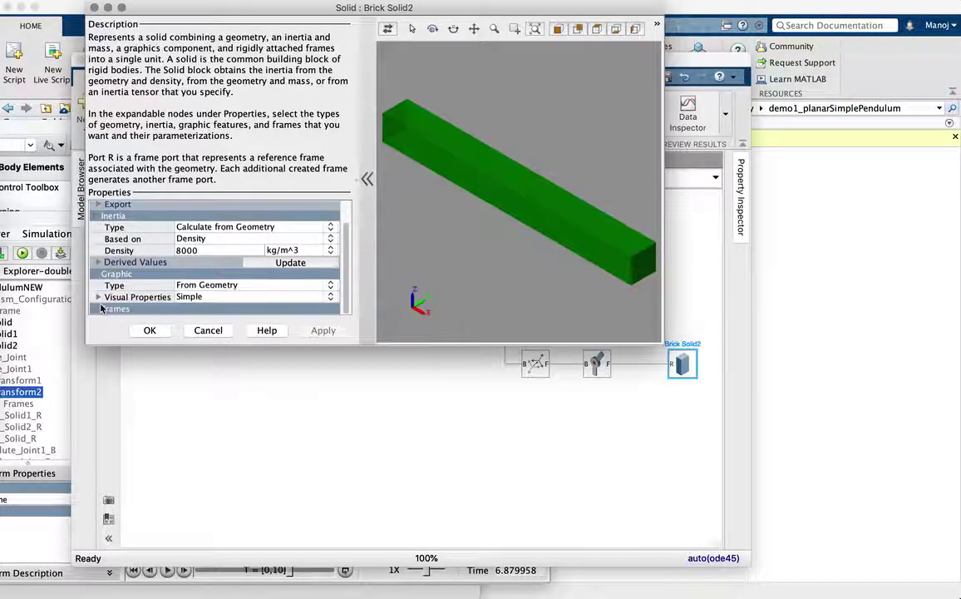
pyautogui.click(98, 296)
pyautogui.scroll(-1, 161, 283)
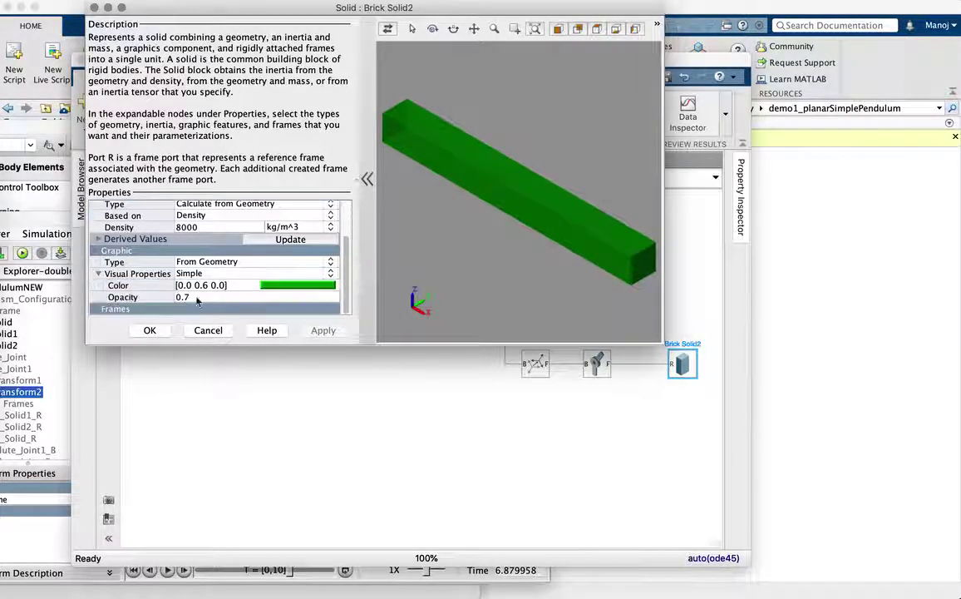
pyautogui.click(195, 297)
pyautogui.write('0.')
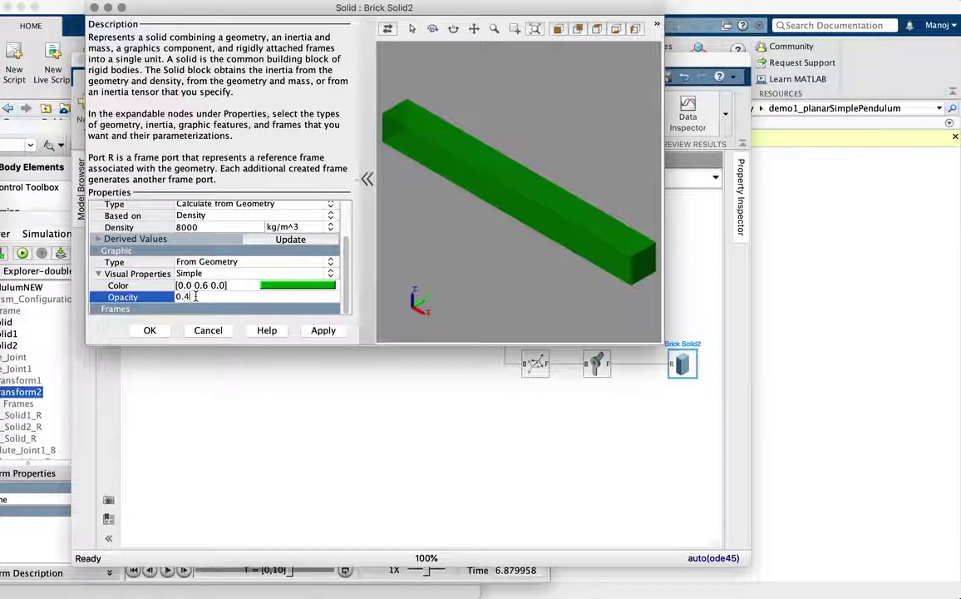
pyautogui.write('4')
pyautogui.click(323, 331)
pyautogui.click(155, 331)
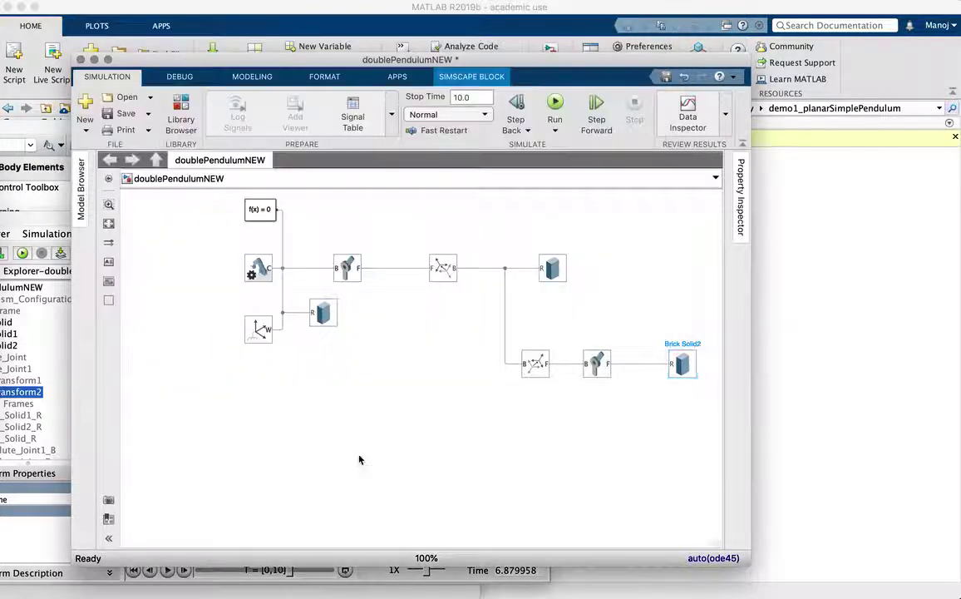
pyautogui.click(117, 113)
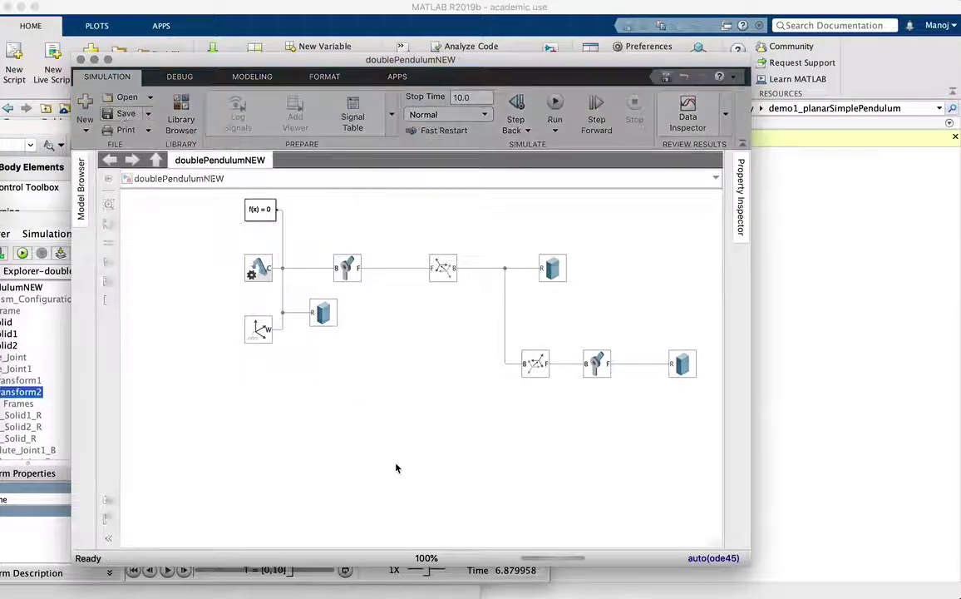
# Step: Delete the connection between the second Revolute Joint and Brick Solid2
pyautogui.click(648, 363)
pyautogui.press('Delete')
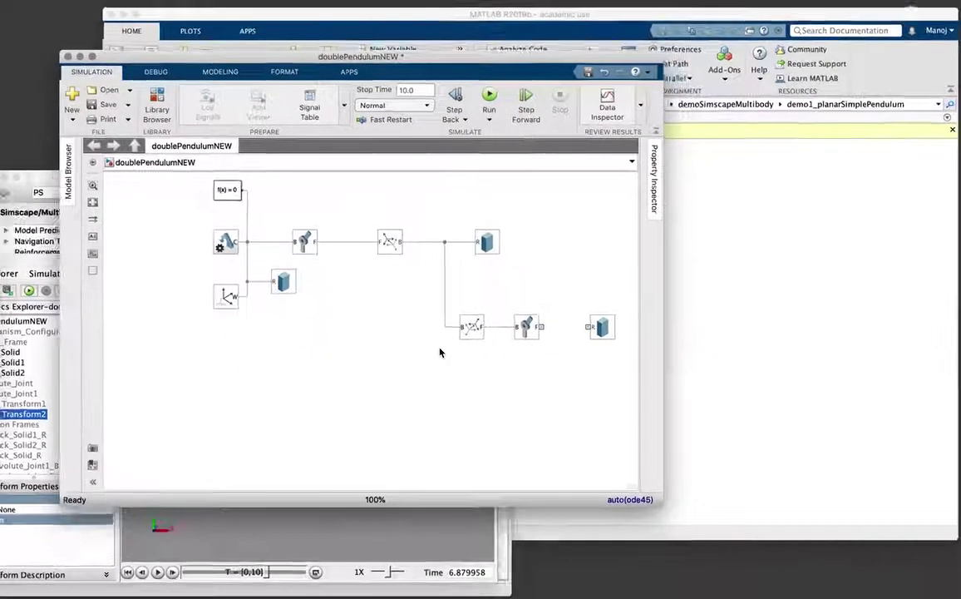
pyautogui.press('super+shift+l')
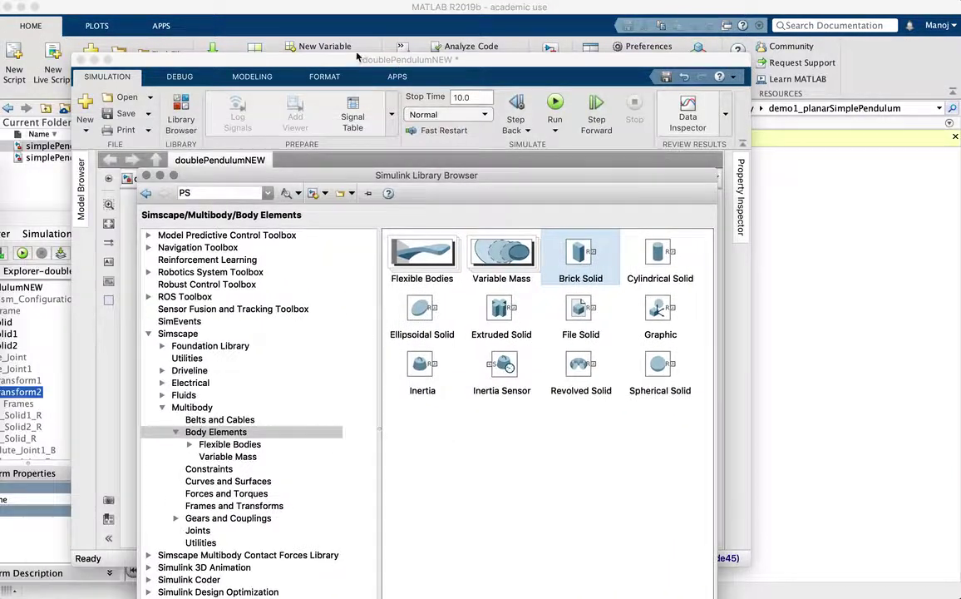
pyautogui.click(260, 111)
pyautogui.click(220, 175)
pyautogui.moveTo(223, 174); pyautogui.dragTo(456, 166)
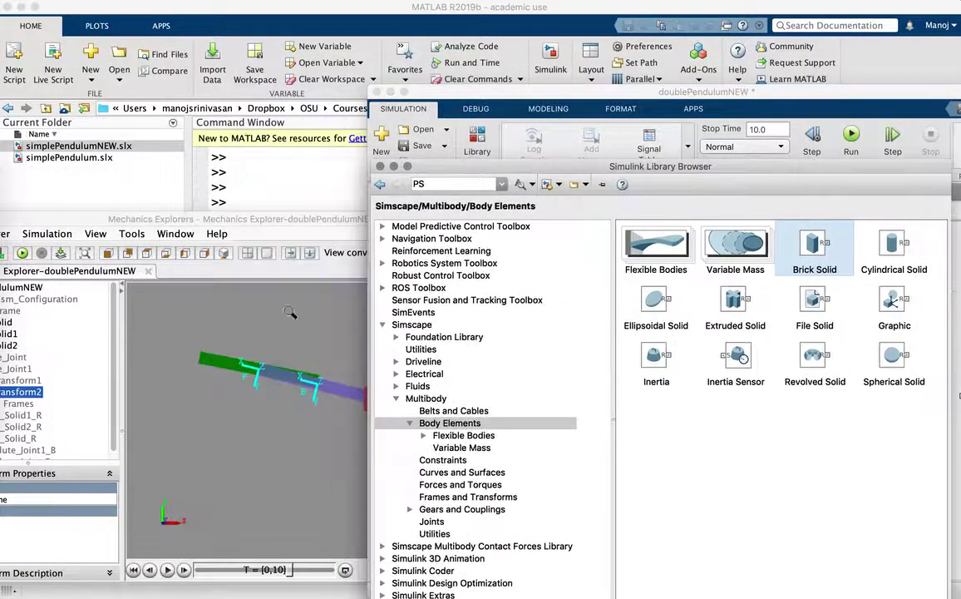
pyautogui.click(213, 330)
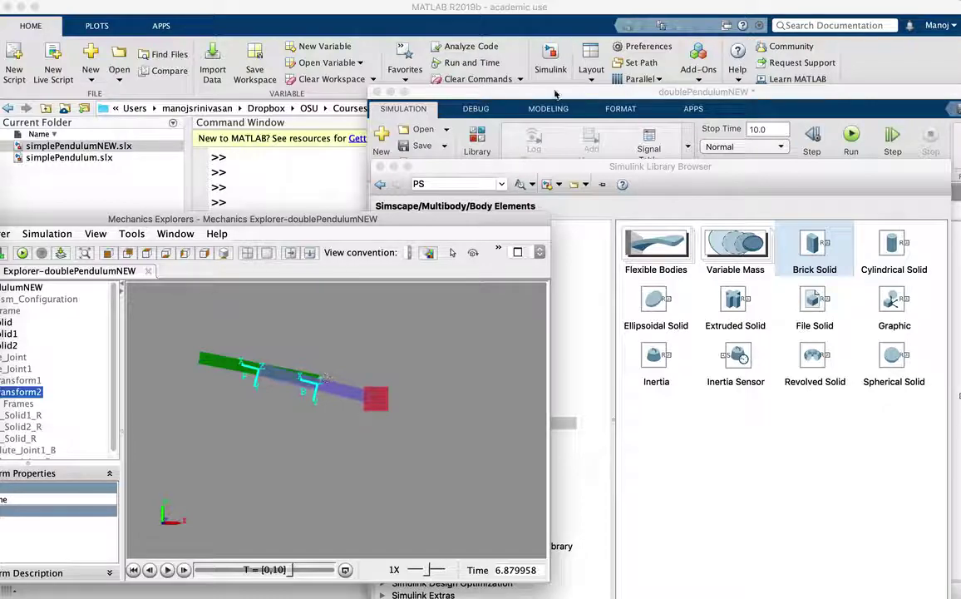
pyautogui.doubleClick(612, 7)
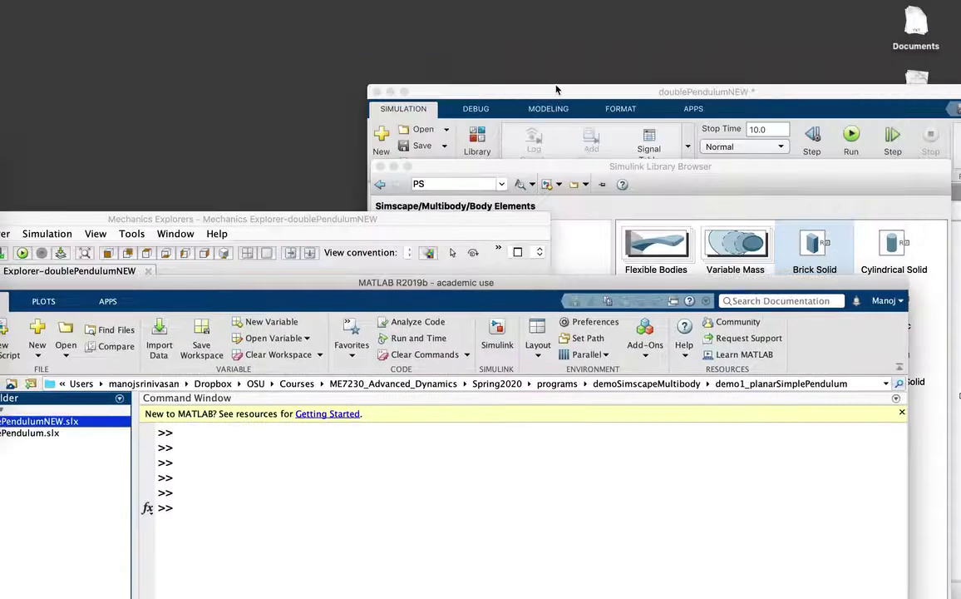
pyautogui.doubleClick(557, 89)
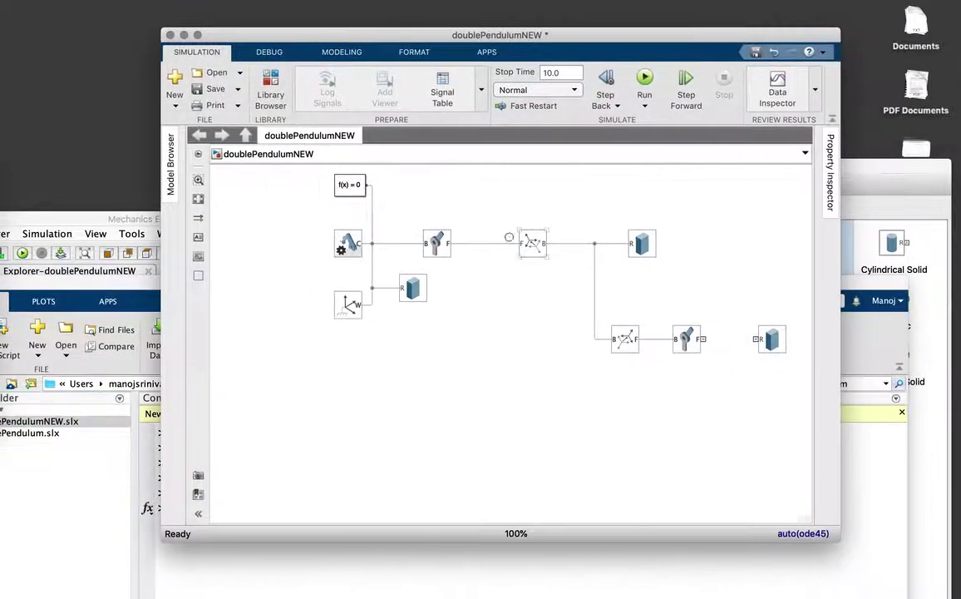
# Step: Paste a copy of the upper Rigid Transform as Rigid Transform3 below the second joint
pyautogui.moveTo(502, 213); pyautogui.dragTo(552, 275)
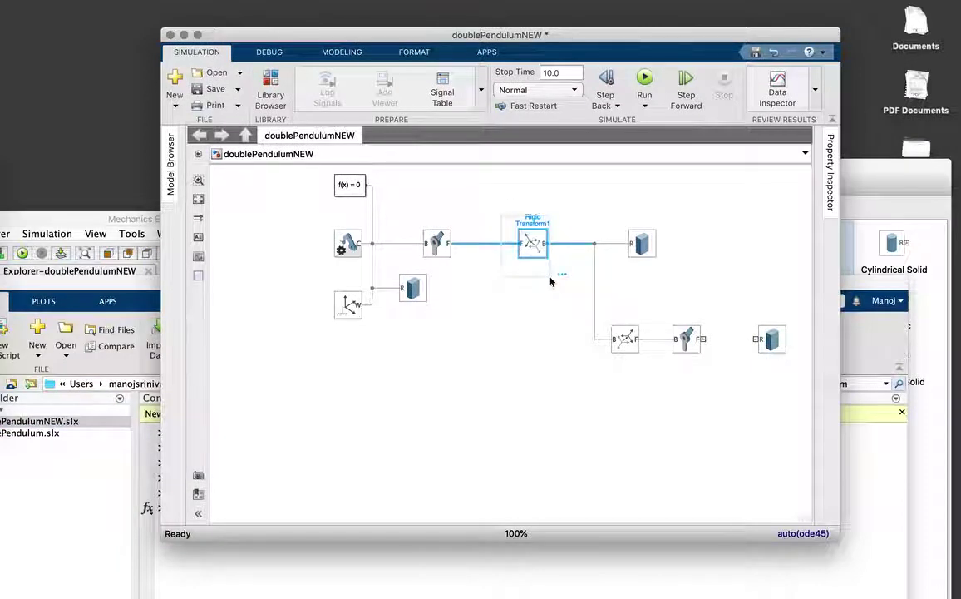
pyautogui.click(732, 442)
pyautogui.hotkey('ctrl', 'v')
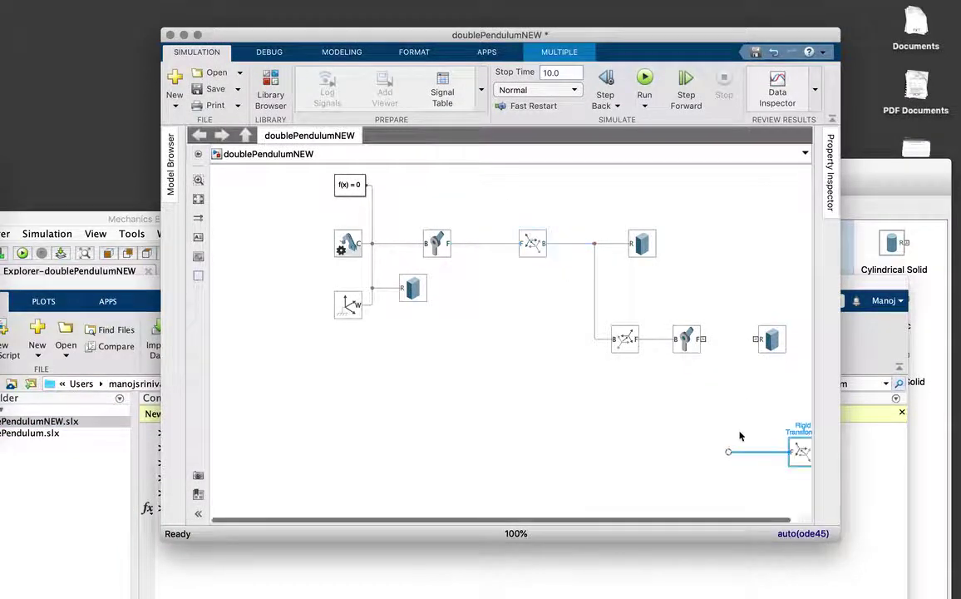
pyautogui.moveTo(798, 453); pyautogui.dragTo(691, 425)
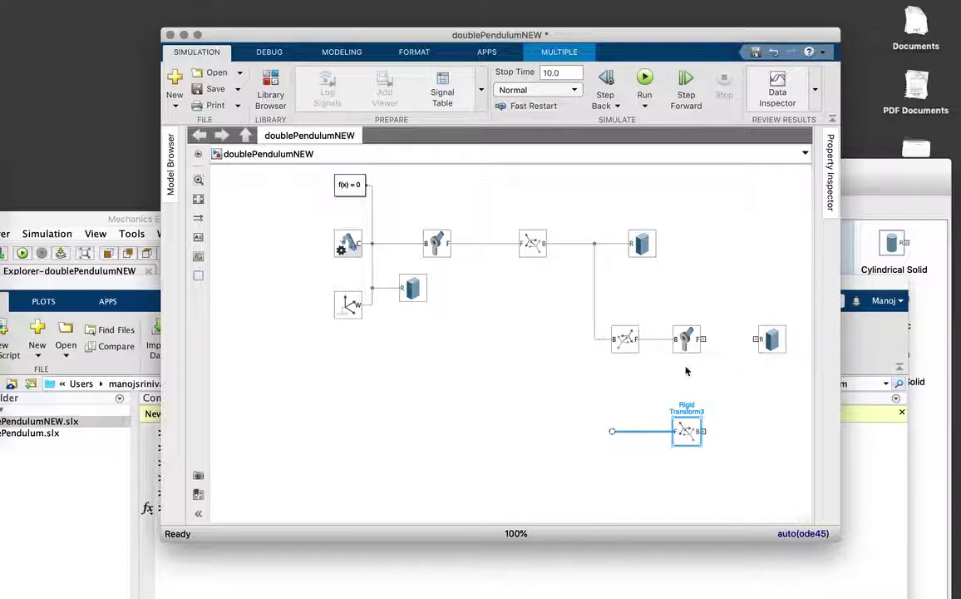
pyautogui.scroll(-2, 687, 371)
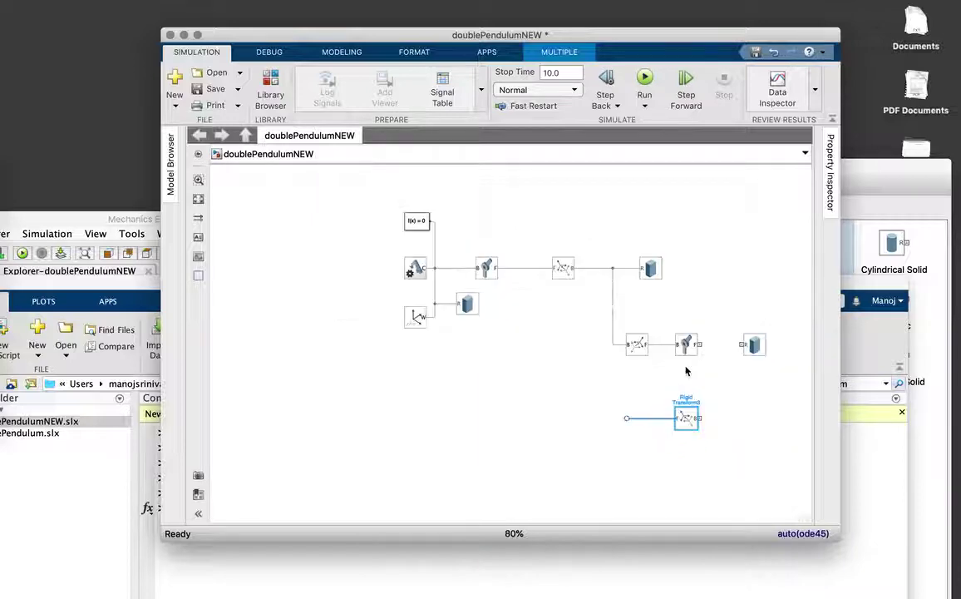
pyautogui.click(198, 199)
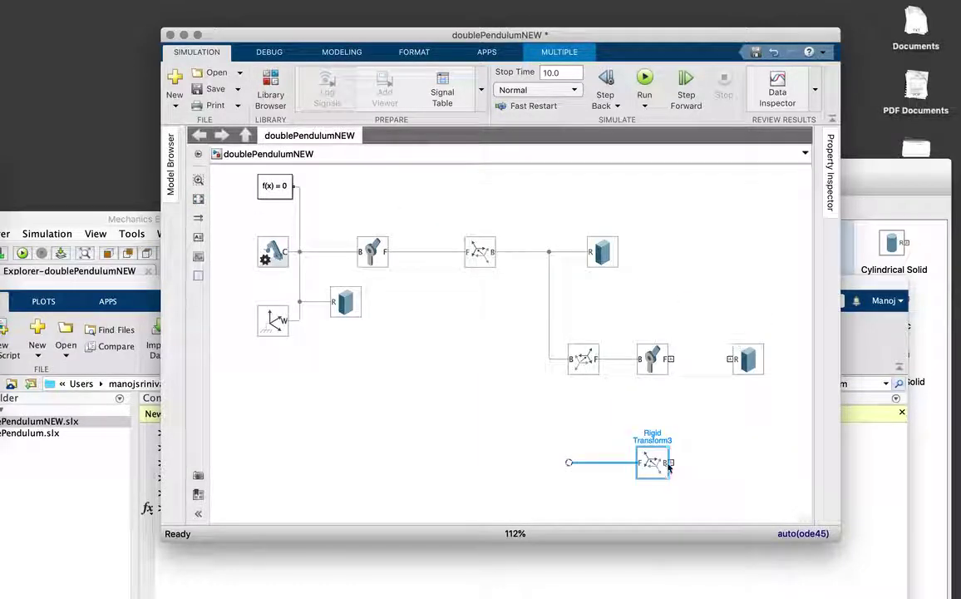
# Step: Wire Rigid Transform3 between Revolute Joint1's F port and Brick Solid2, aligning it in line
pyautogui.moveTo(671, 462)
pyautogui.mouseDown()
pyautogui.moveTo(710, 380)
pyautogui.moveTo(733, 359)
pyautogui.mouseUp()
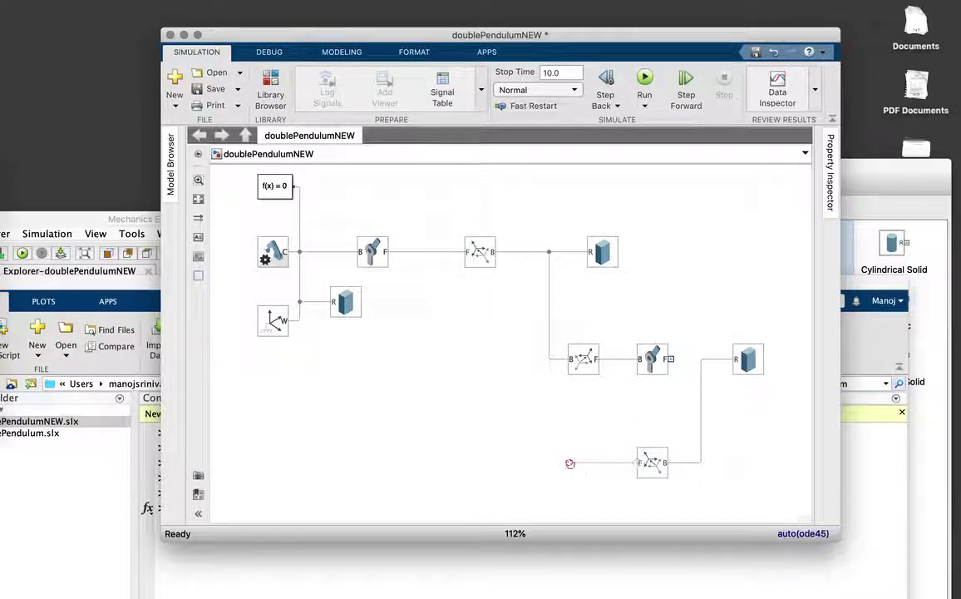
pyautogui.moveTo(570, 463)
pyautogui.mouseDown()
pyautogui.moveTo(632, 418)
pyautogui.moveTo(680, 365)
pyautogui.moveTo(670, 359)
pyautogui.mouseUp()
pyautogui.click(654, 471)
pyautogui.click(659, 473)
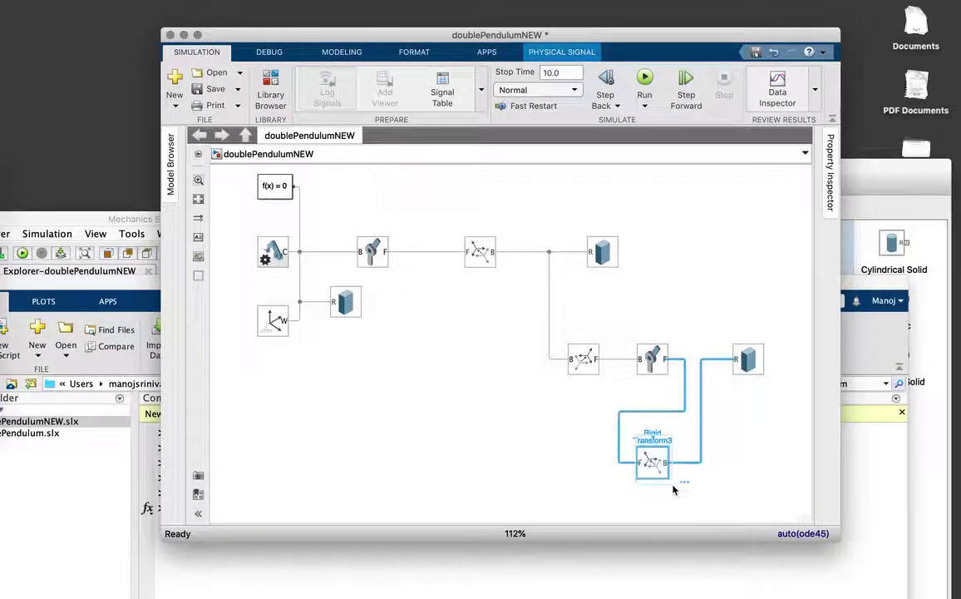
pyautogui.moveTo(654, 467); pyautogui.dragTo(704, 367)
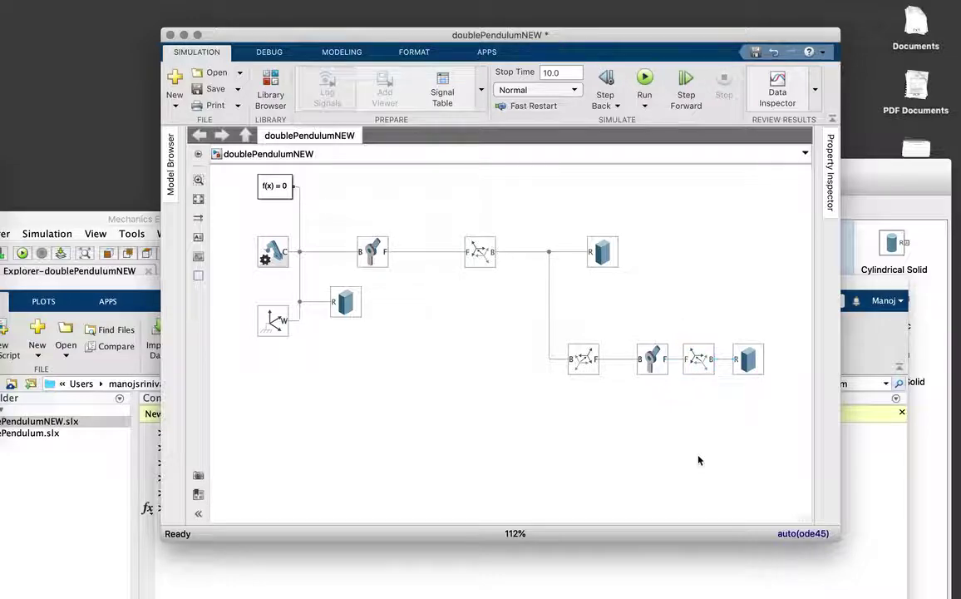
pyautogui.doubleClick(701, 365)
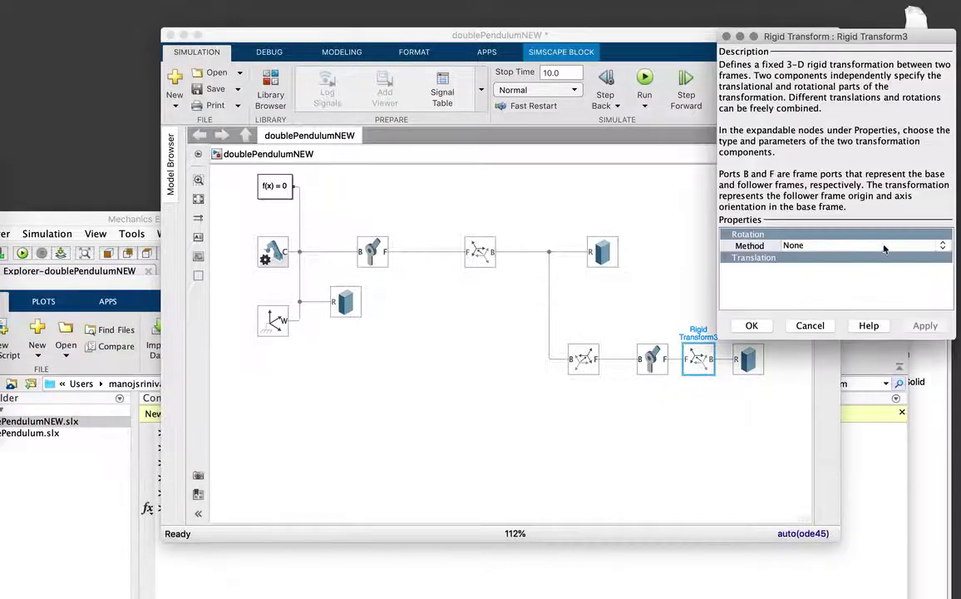
pyautogui.click(728, 256)
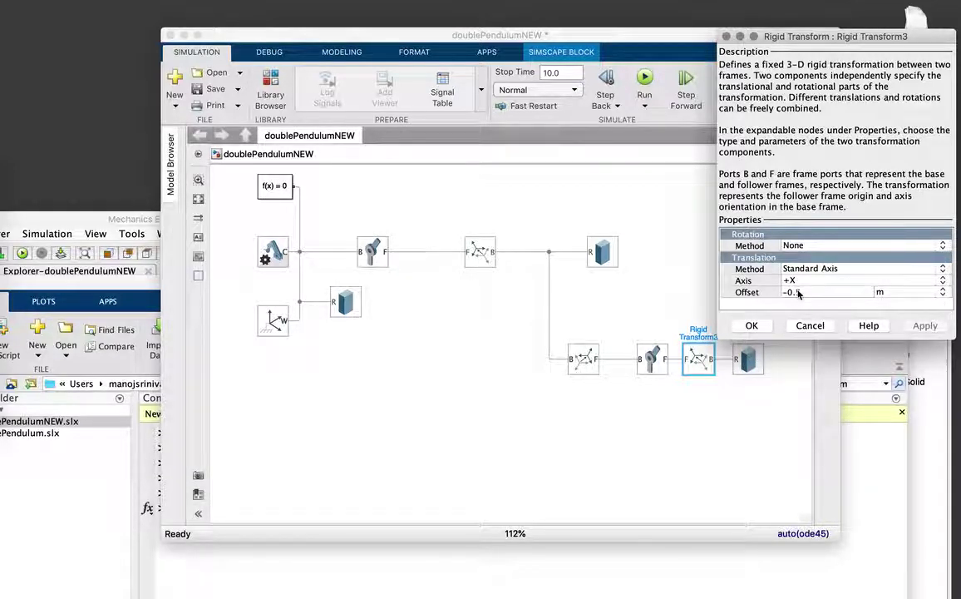
pyautogui.click(750, 325)
pyautogui.click(714, 299)
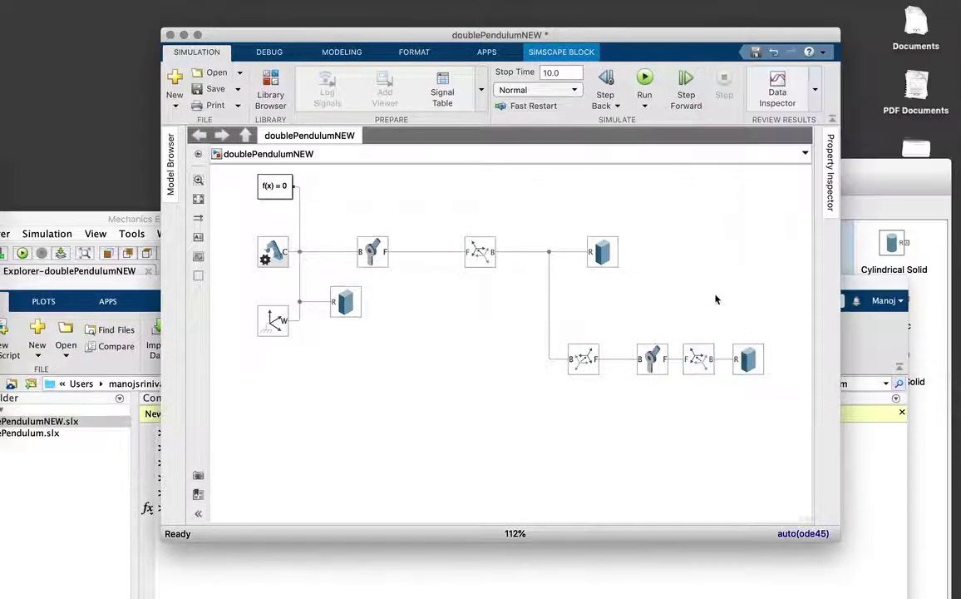
# Step: Save and run the model, then view the animation in Mechanics Explorer
pyautogui.click(214, 88)
pyautogui.click(645, 80)
pyautogui.hotkey('ctrl', 'Up')
pyautogui.click(383, 341)
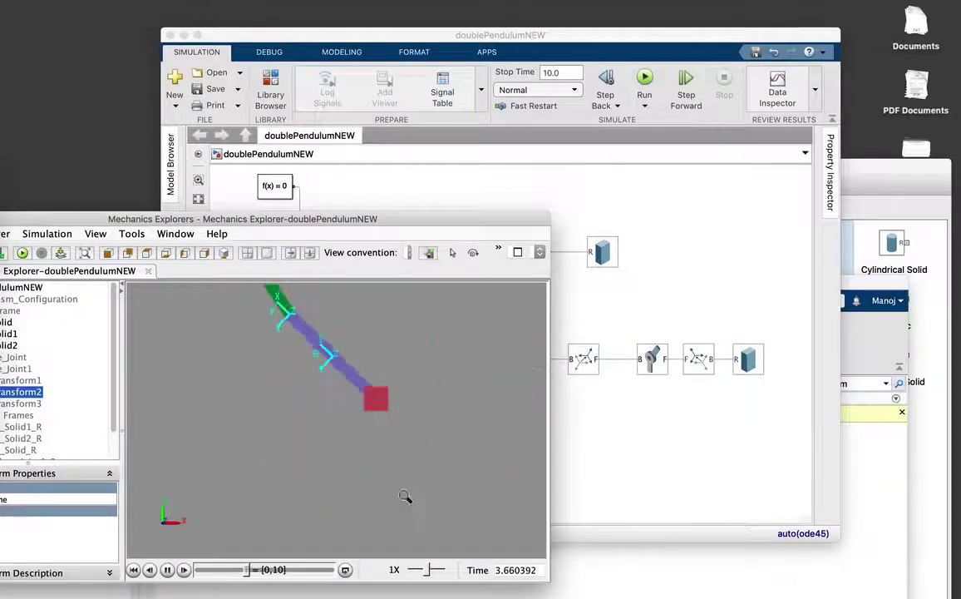
pyautogui.moveTo(445, 219); pyautogui.dragTo(420, 83)
# Step: Fit the diagram and realign Revolute Joint1 and Rigid Transform3 into the lower chain
pyautogui.click(646, 40)
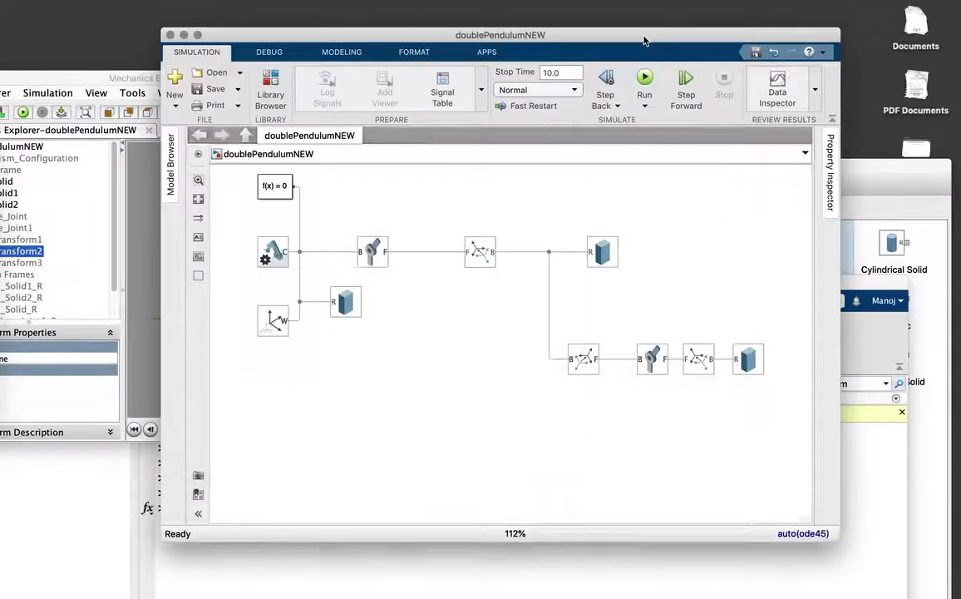
pyautogui.click(198, 198)
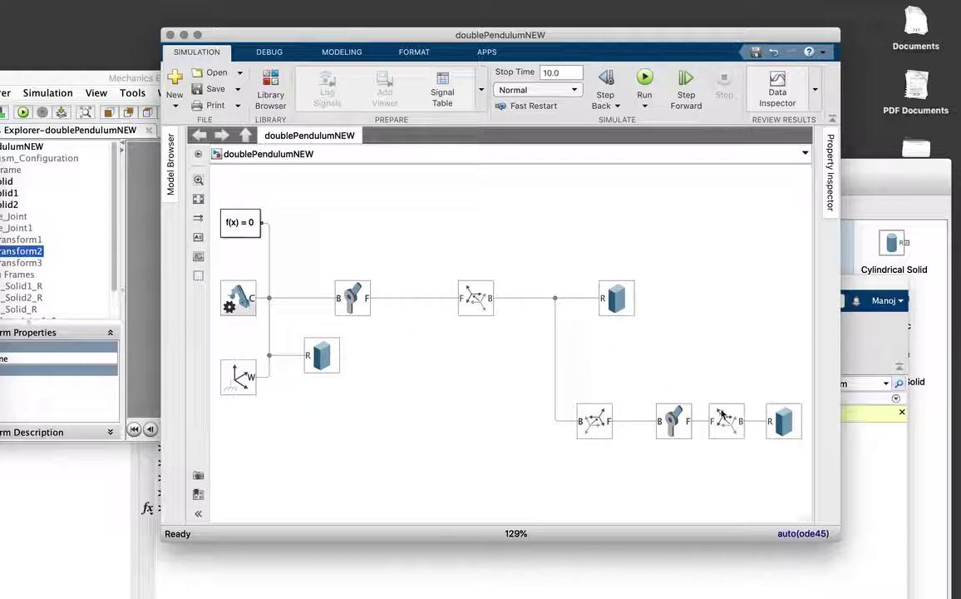
pyautogui.moveTo(671, 421); pyautogui.dragTo(659, 415)
pyautogui.moveTo(724, 420); pyautogui.dragTo(716, 418)
pyautogui.click(720, 348)
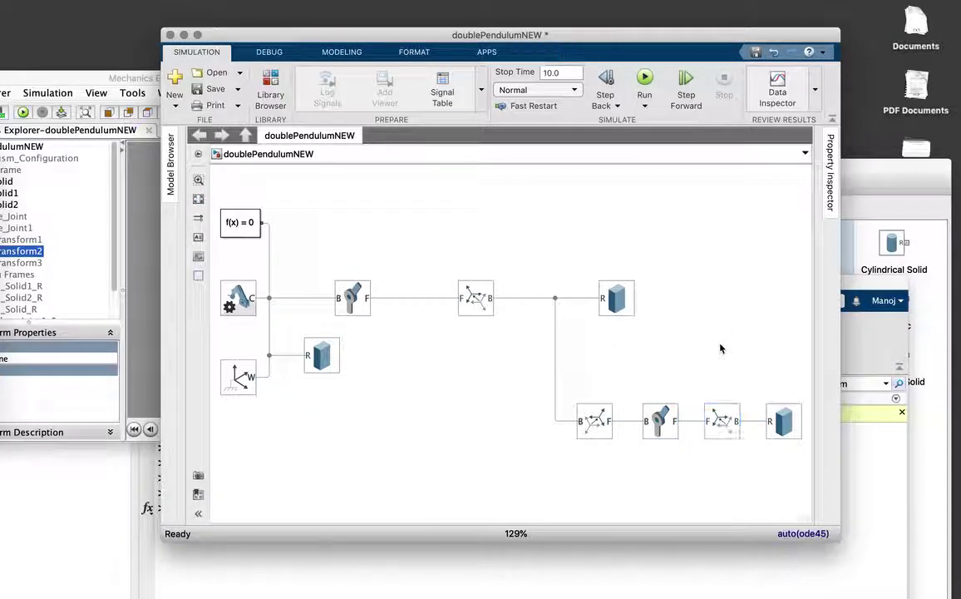
pyautogui.moveTo(509, 391); pyautogui.dragTo(806, 461)
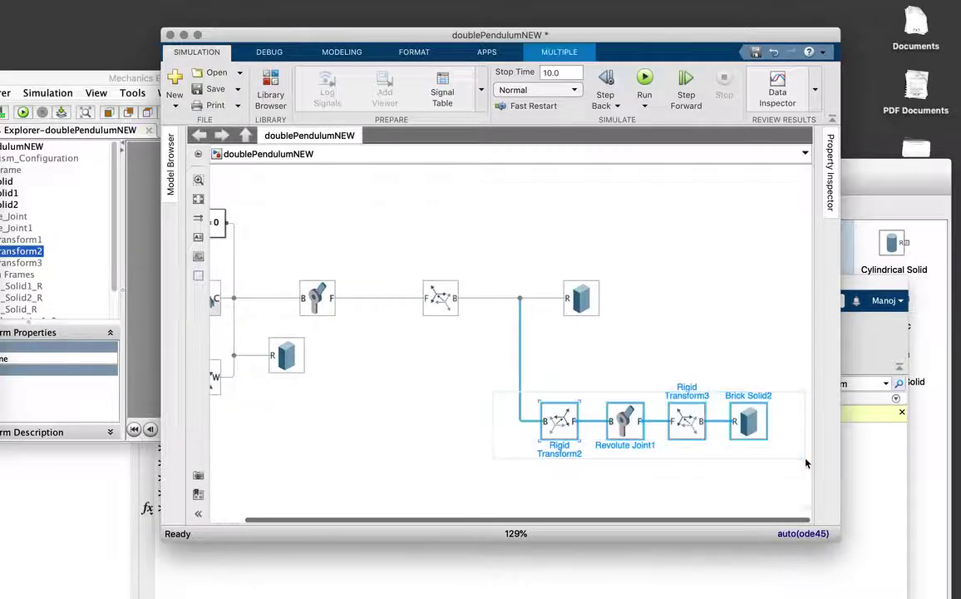
# Step: Paste a copy of the four-block chain and connect it to the junction after Rigid Transform3
pyautogui.click(659, 478)
pyautogui.moveTo(655, 33); pyautogui.dragTo(654, 5)
pyautogui.moveTo(838, 512); pyautogui.dragTo(892, 592)
pyautogui.press('super+v')
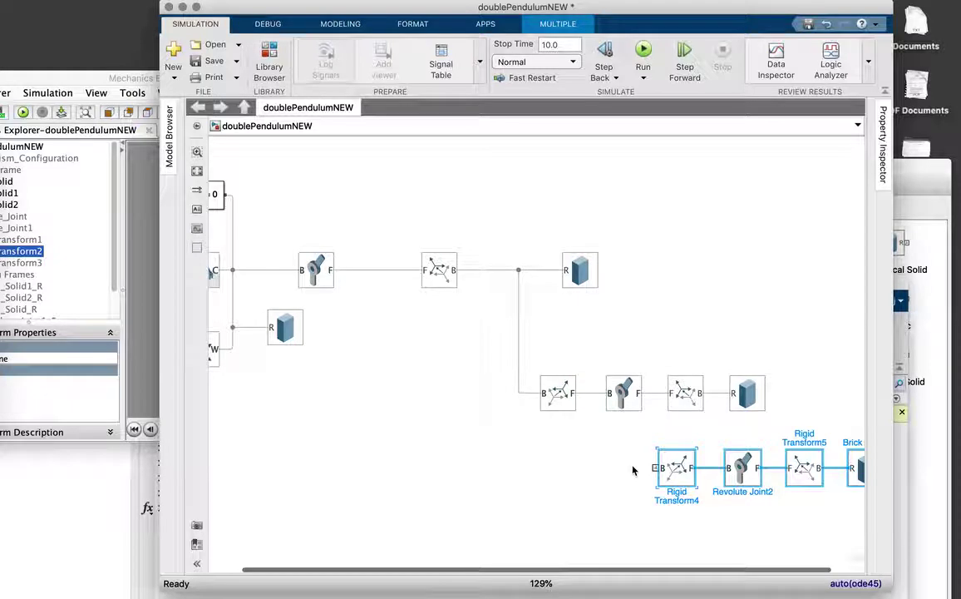
pyautogui.moveTo(715, 393); pyautogui.dragTo(653, 467)
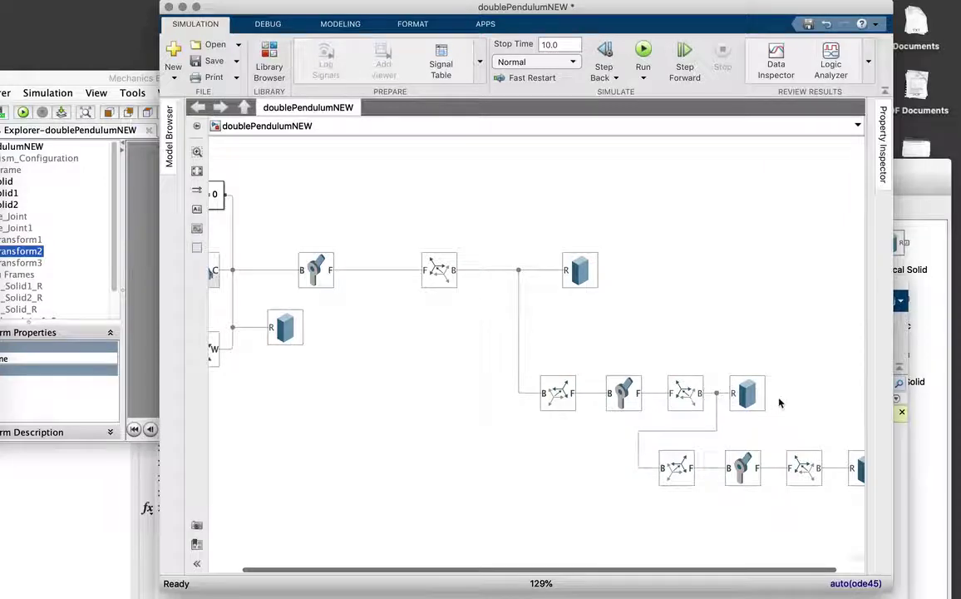
# Step: Save the three-link doublePendulumNEW model and run its simulation
pyautogui.click(210, 61)
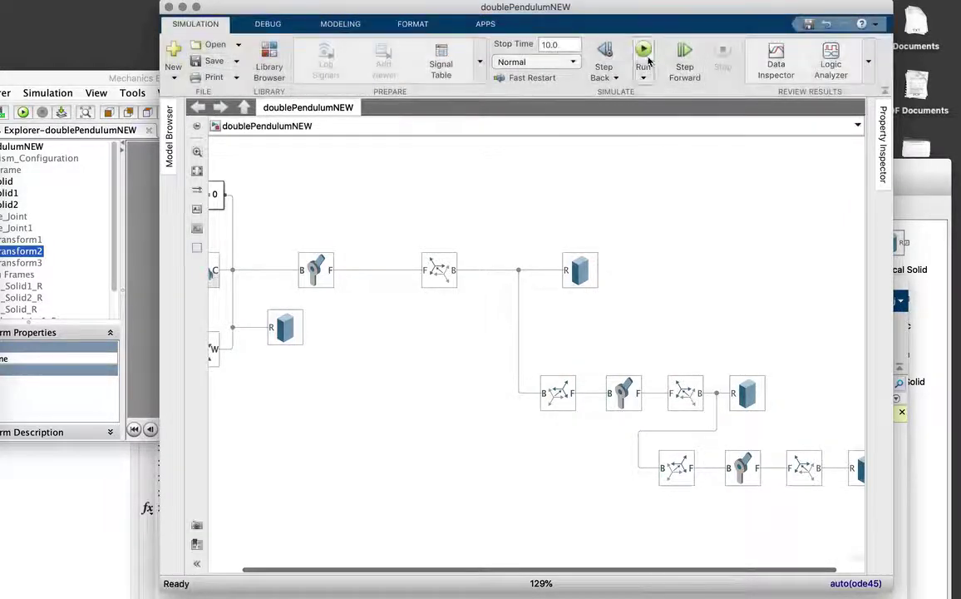
pyautogui.click(643, 52)
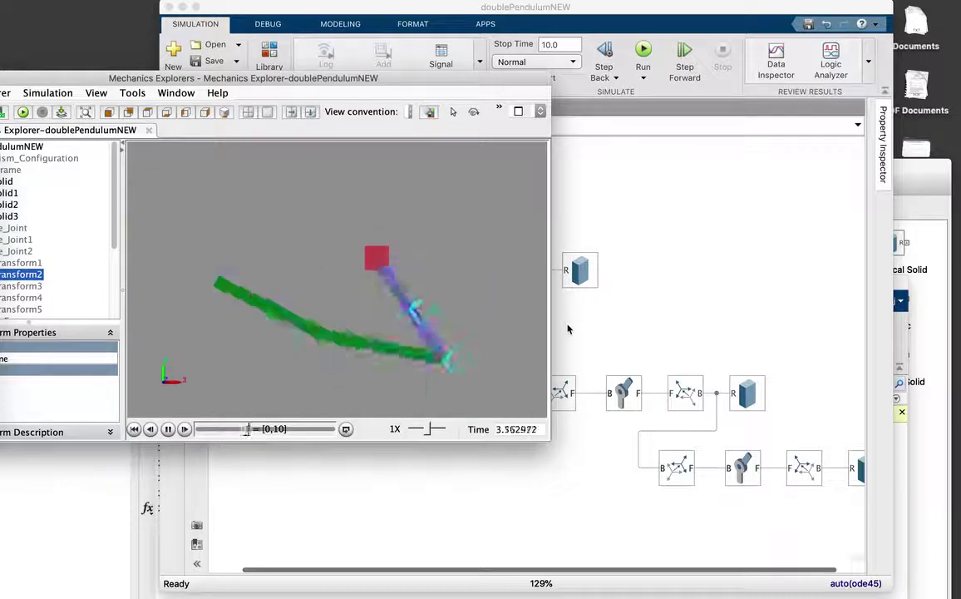
pyautogui.moveTo(440, 83); pyautogui.dragTo(415, 64)
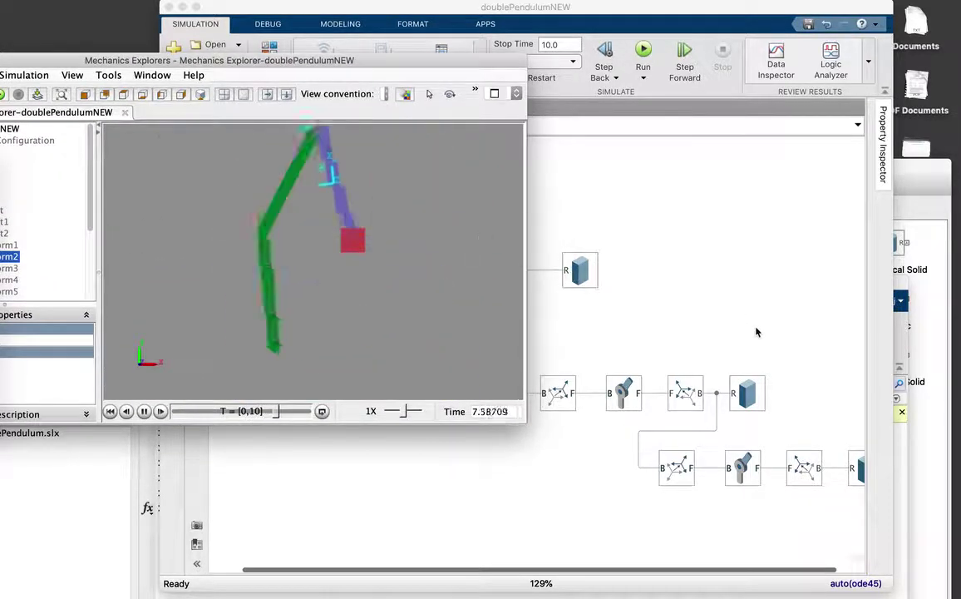
pyautogui.click(671, 256)
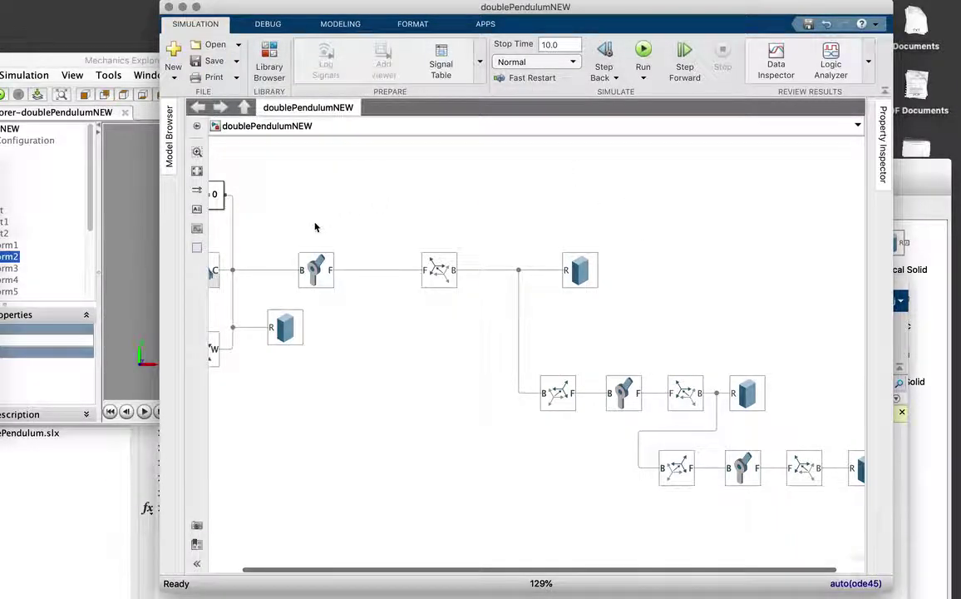
pyautogui.click(312, 278)
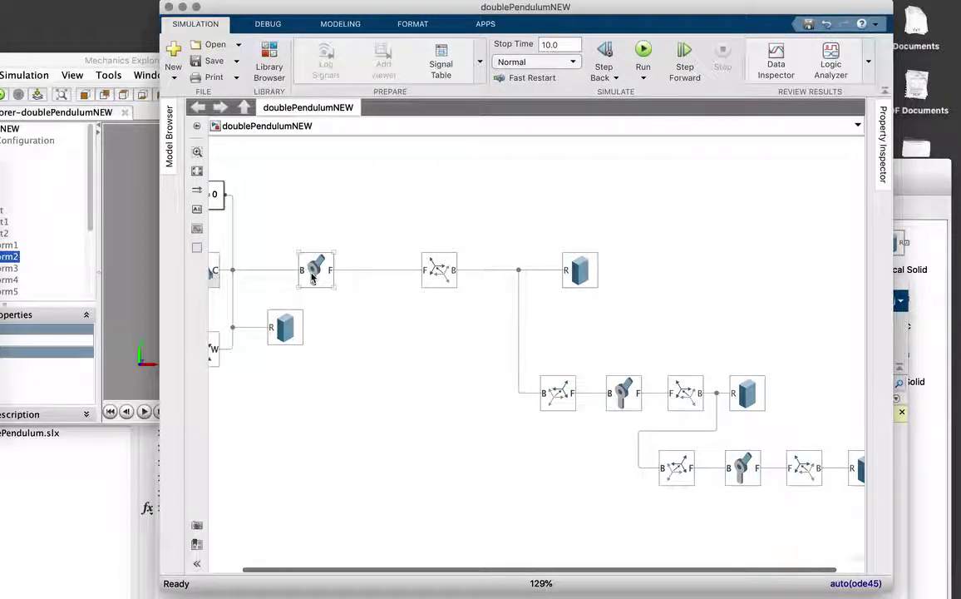
pyautogui.click(570, 454)
# Step: Replay the triple-pendulum animation in Mechanics Explorer and zoom the 3-D view
pyautogui.click(135, 333)
pyautogui.moveTo(136, 332); pyautogui.dragTo(147, 342)
pyautogui.click(139, 411)
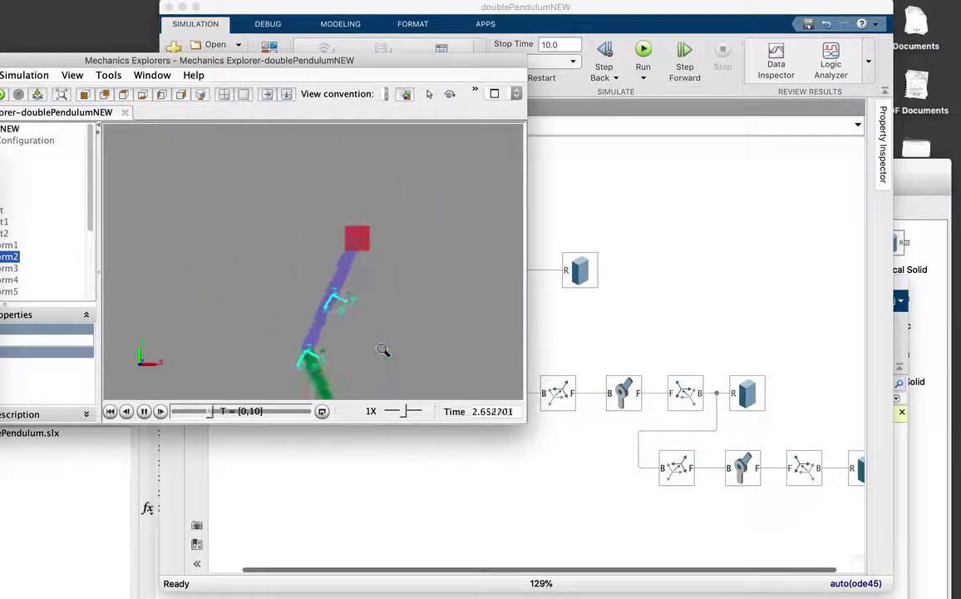
pyautogui.moveTo(382, 350); pyautogui.dragTo(579, 331)
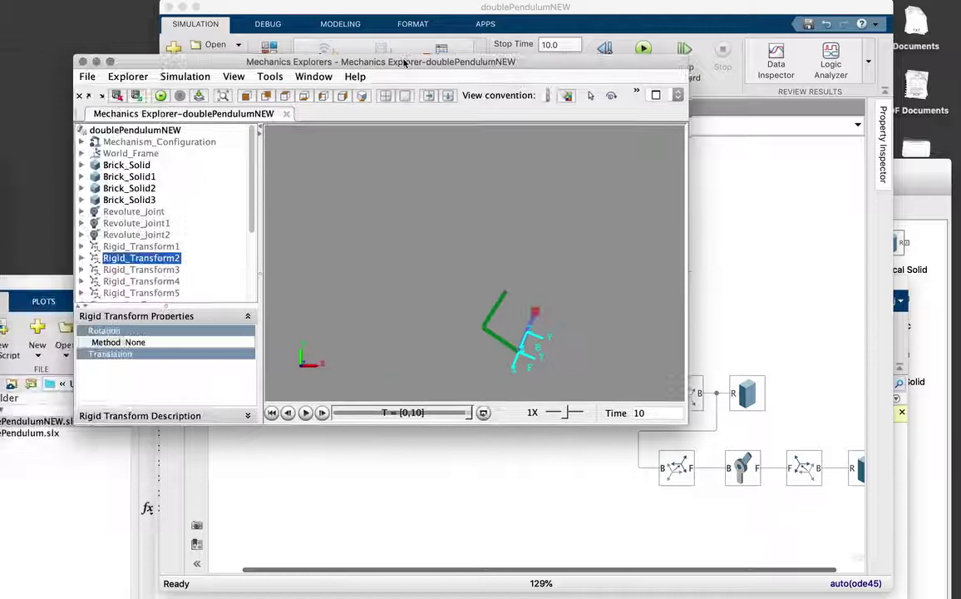
# Step: Replay the animation with World_Frame highlighted, pausing at 1.20571 s beside the diagram
pyautogui.moveTo(219, 60); pyautogui.dragTo(381, 61)
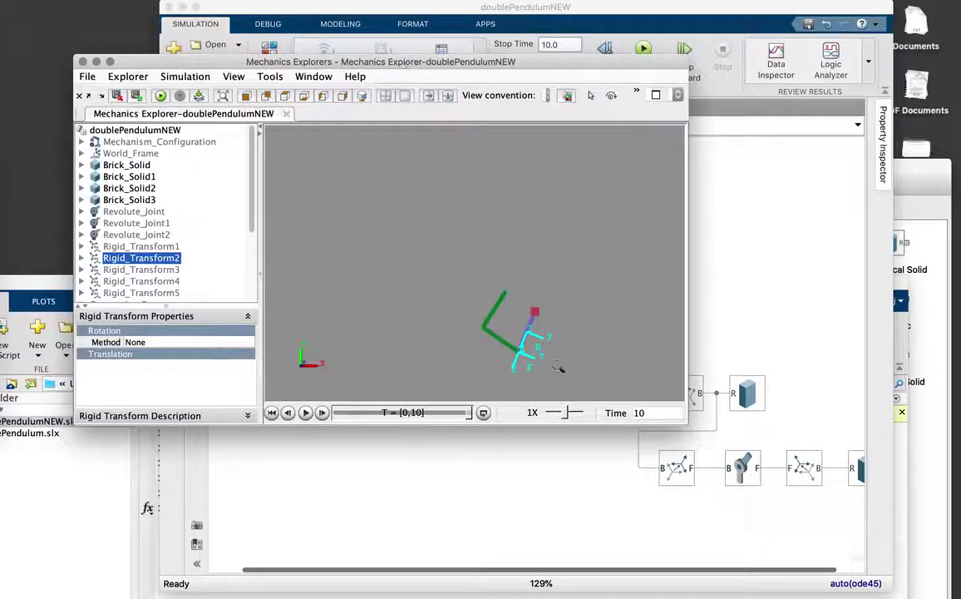
pyautogui.click(133, 153)
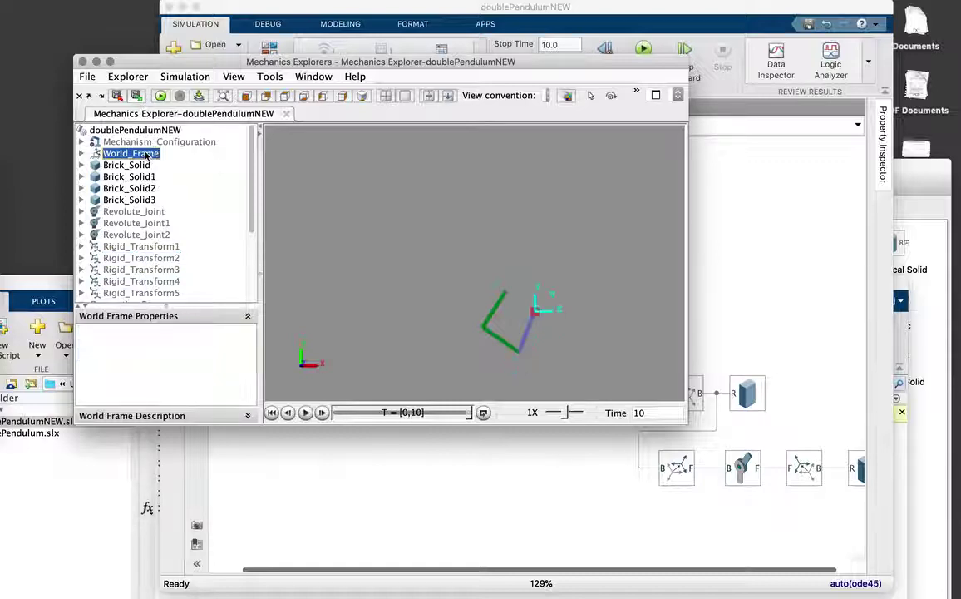
pyautogui.click(306, 412)
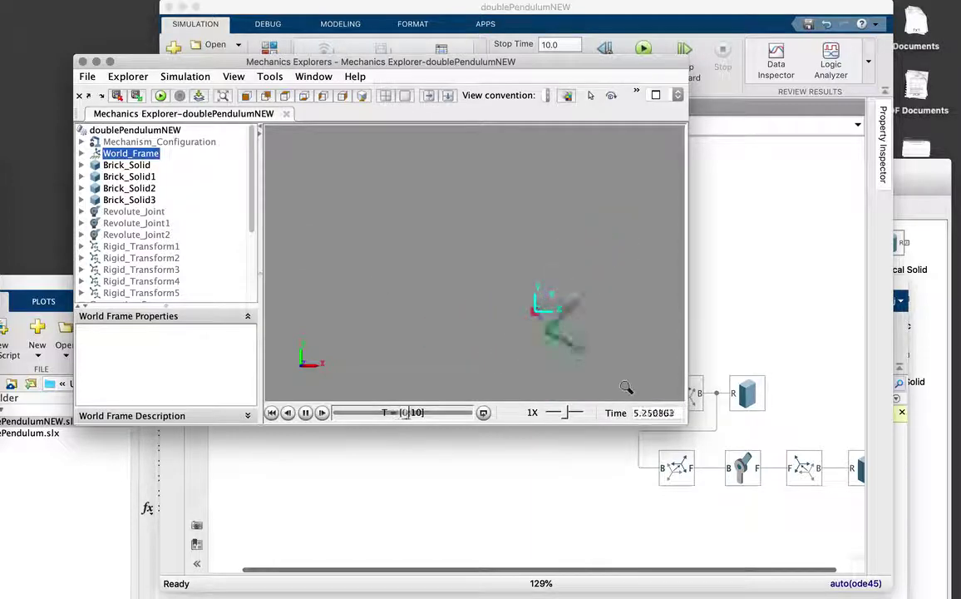
pyautogui.click(306, 413)
pyautogui.moveTo(542, 61); pyautogui.dragTo(353, 80)
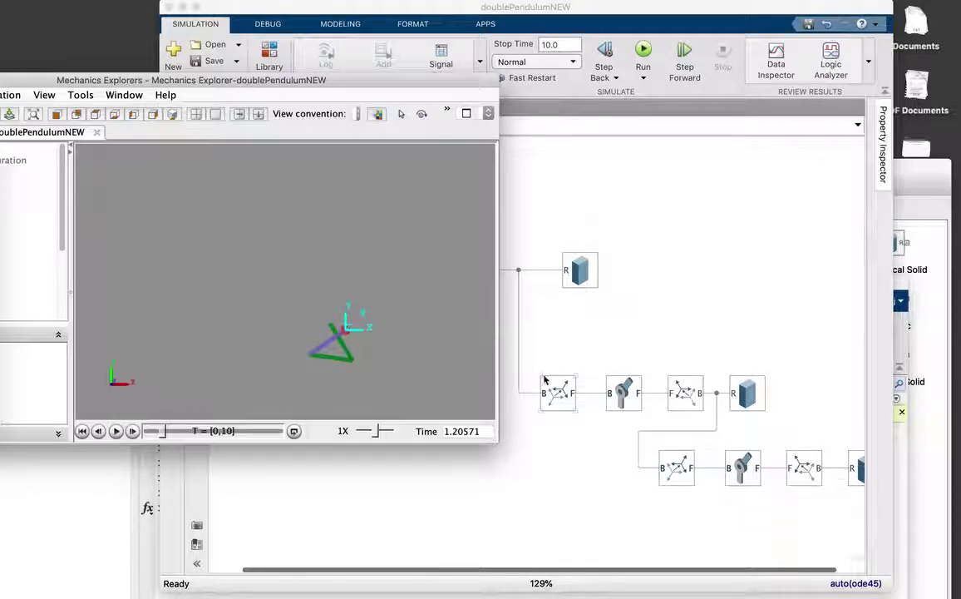
pyautogui.click(580, 427)
# Step: Delete the copied third link and rerun the double pendulum, then return to the diagram
pyautogui.moveTo(580, 427); pyautogui.dragTo(869, 518)
pyautogui.press('Delete')
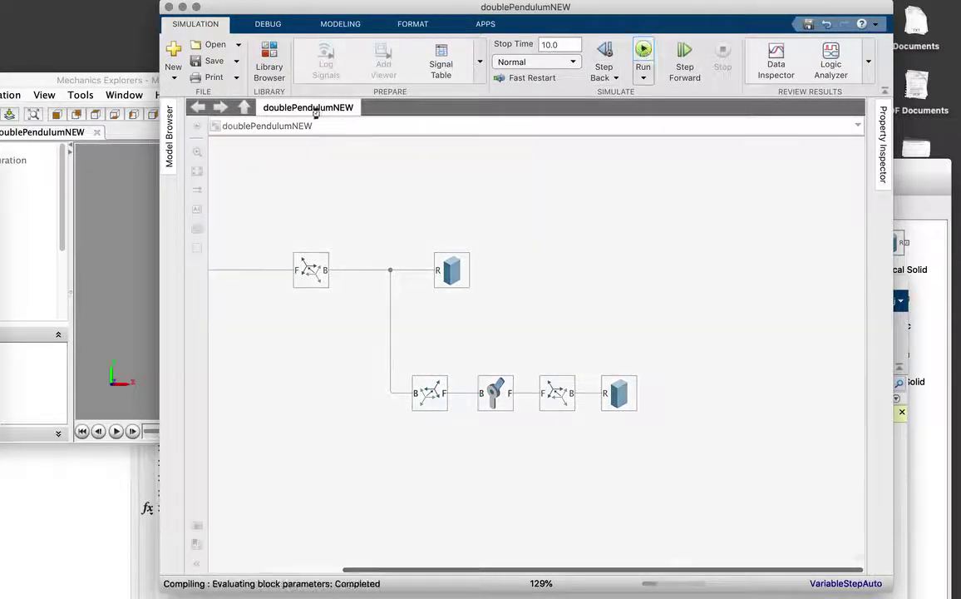
pyautogui.click(643, 52)
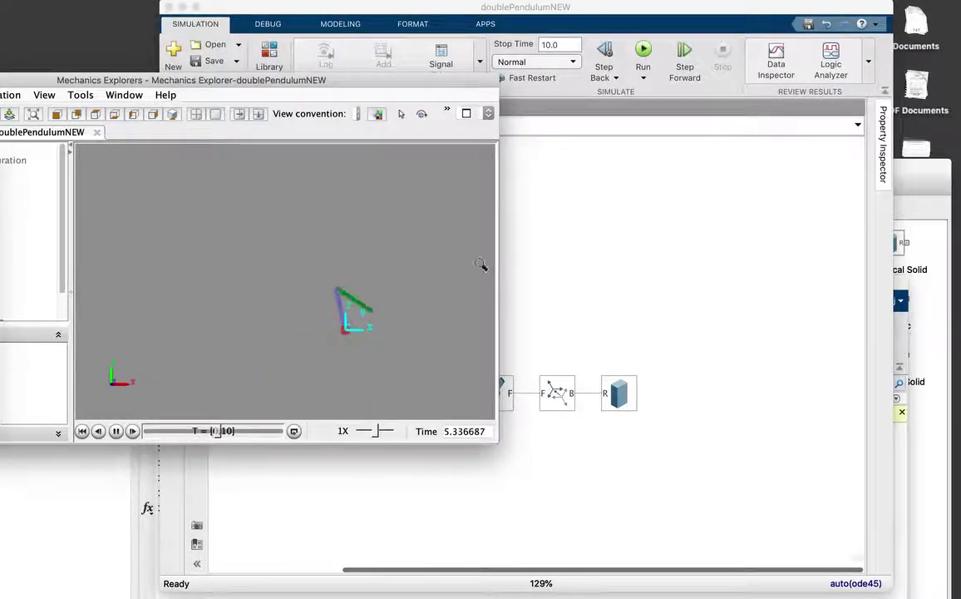
pyautogui.moveTo(365, 81)
pyautogui.mouseDown()
pyautogui.moveTo(506, 114)
pyautogui.moveTo(435, 71)
pyautogui.moveTo(370, 60)
pyautogui.mouseUp()
pyautogui.click(548, 230)
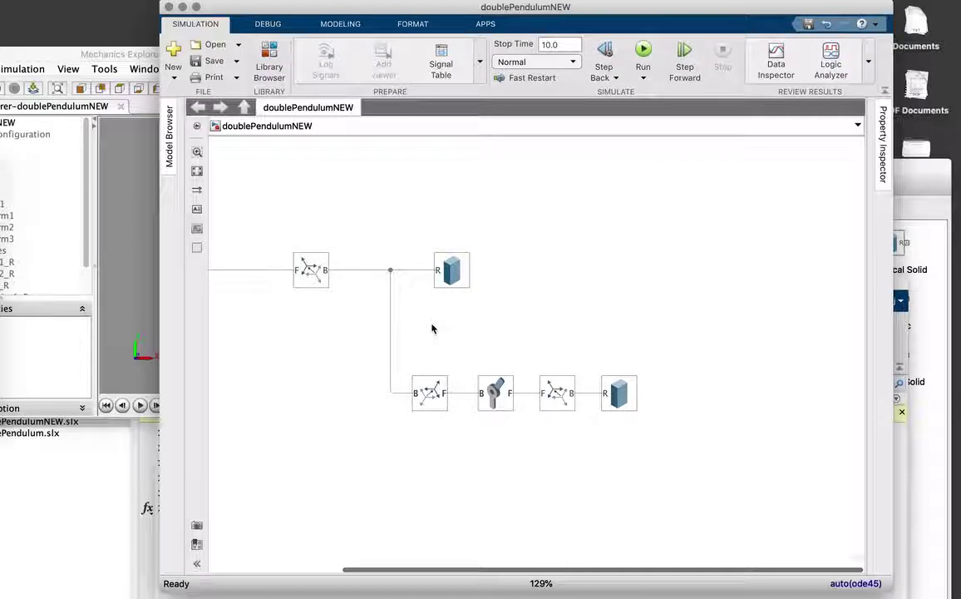
pyautogui.moveTo(392, 6); pyautogui.dragTo(381, 10)
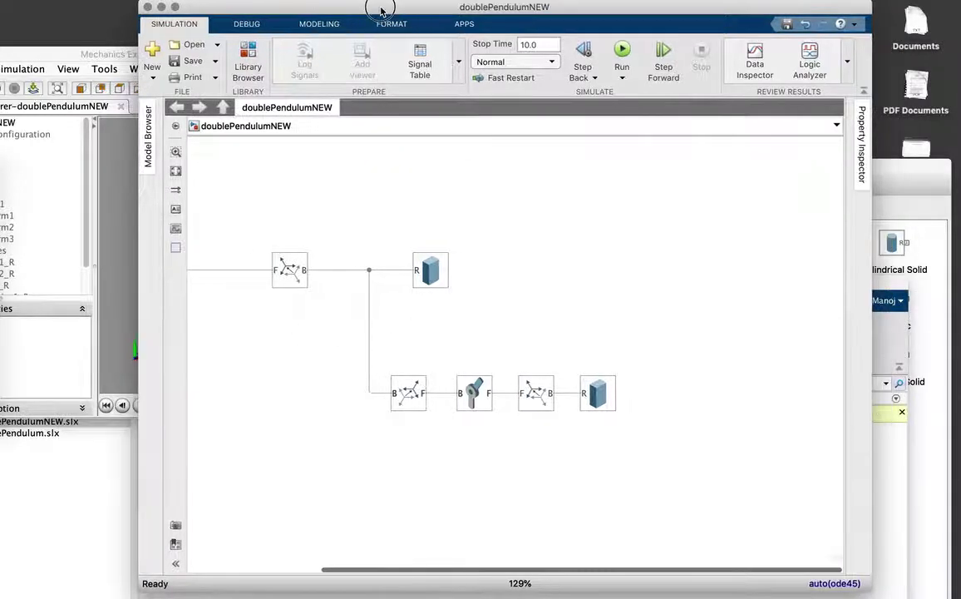
# Step: Open the first Revolute Joint's parameters dialog, placed so the joint block stays visible
pyautogui.doubleClick(473, 393)
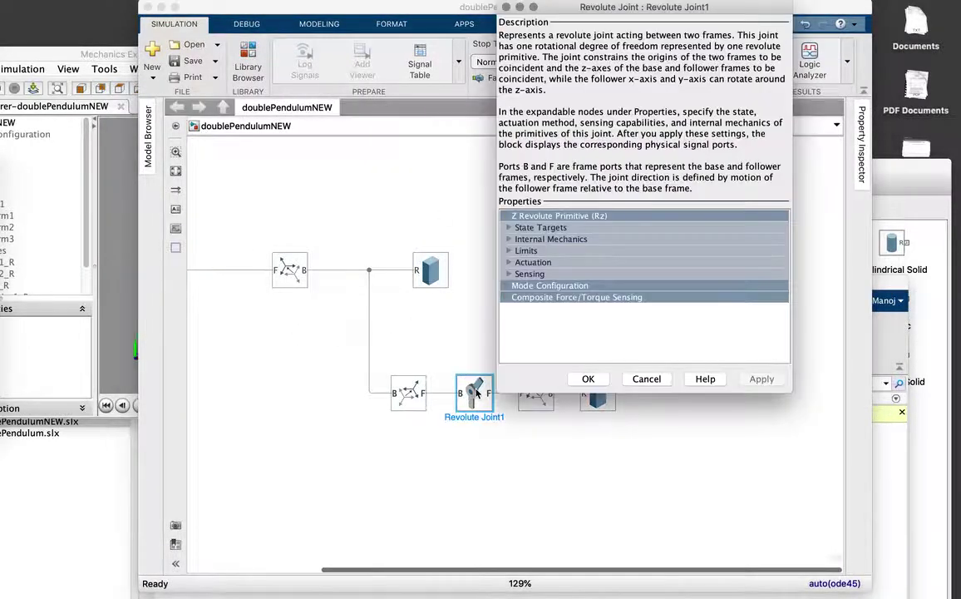
pyautogui.click(506, 7)
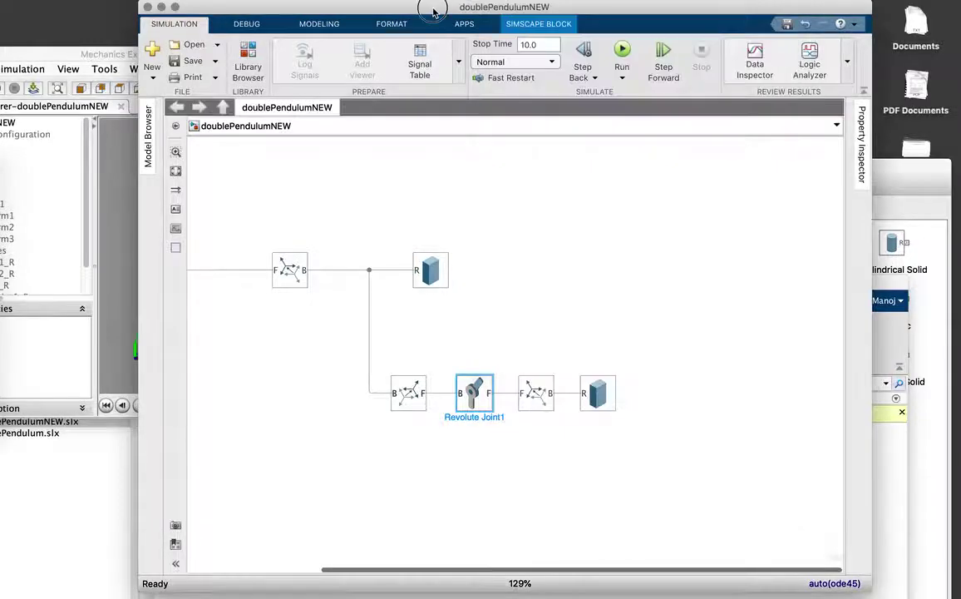
pyautogui.moveTo(508, 8); pyautogui.dragTo(675, 9)
pyautogui.scroll(-6, 570, 381)
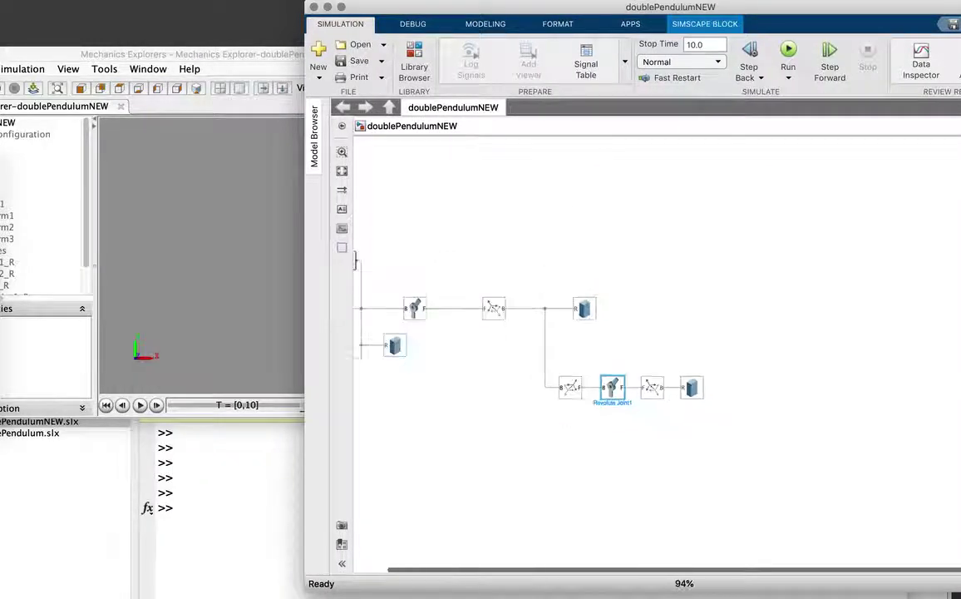
pyautogui.doubleClick(440, 322)
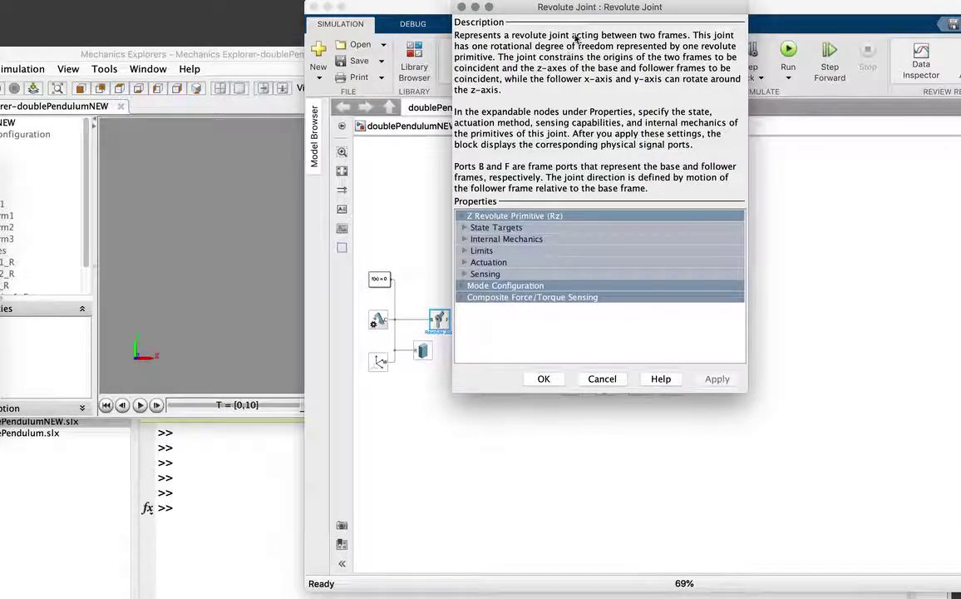
pyautogui.moveTo(612, 7); pyautogui.dragTo(397, 93)
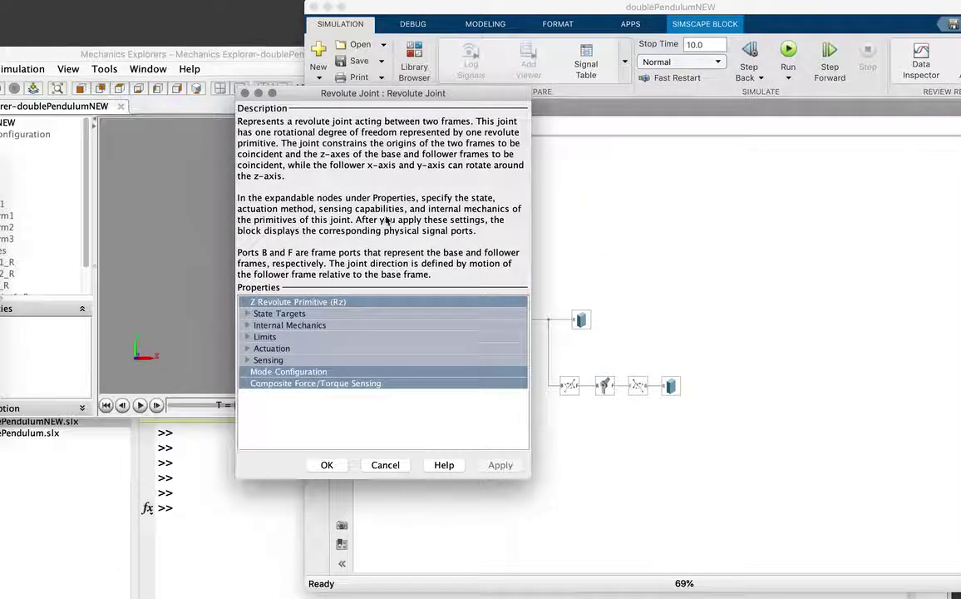
pyautogui.moveTo(347, 102); pyautogui.dragTo(276, 113)
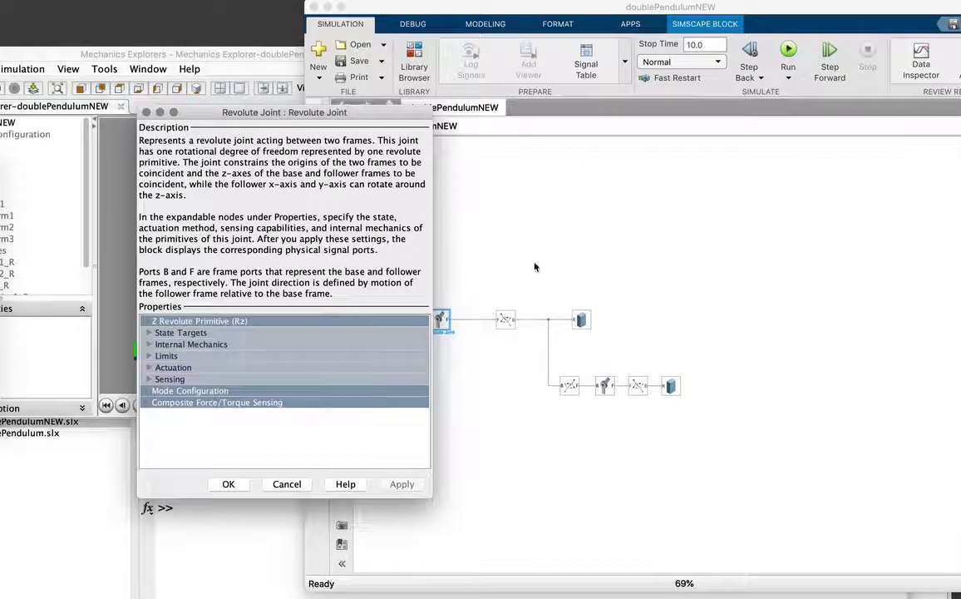
# Step: Expand Internal Mechanics and State Targets to show position target pi/4 rad and velocity 0.1 rad/s
pyautogui.click(150, 368)
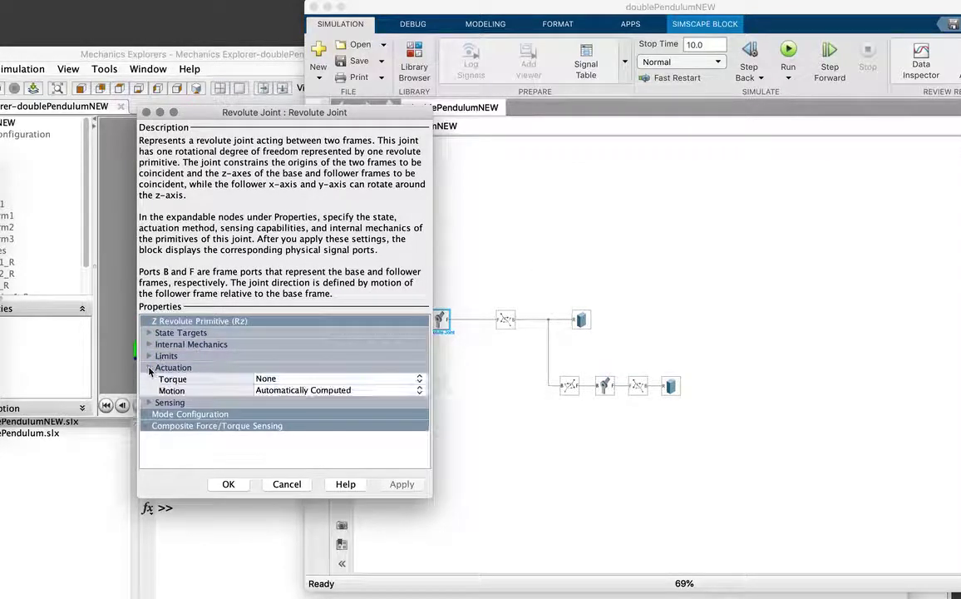
pyautogui.click(149, 367)
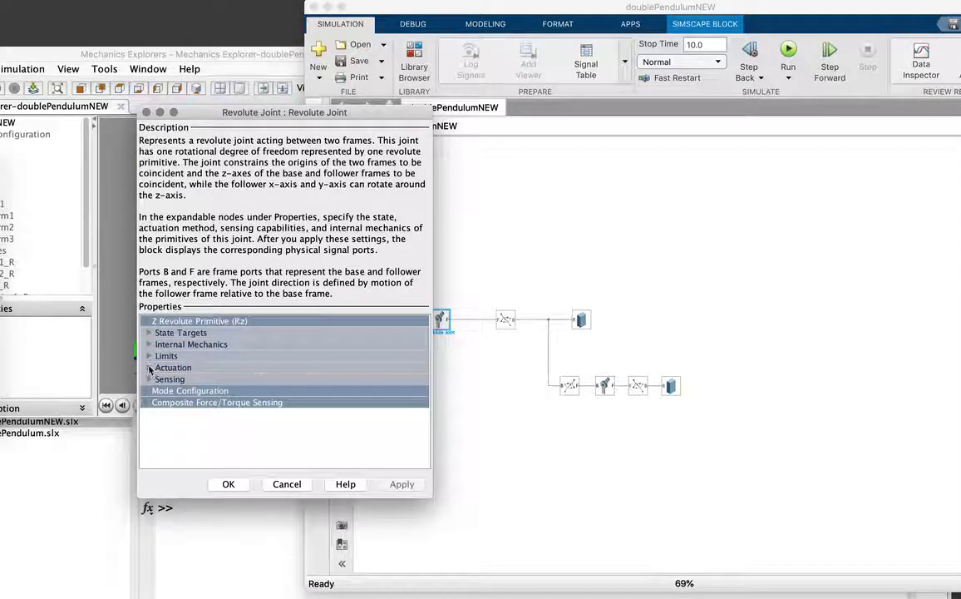
pyautogui.click(149, 344)
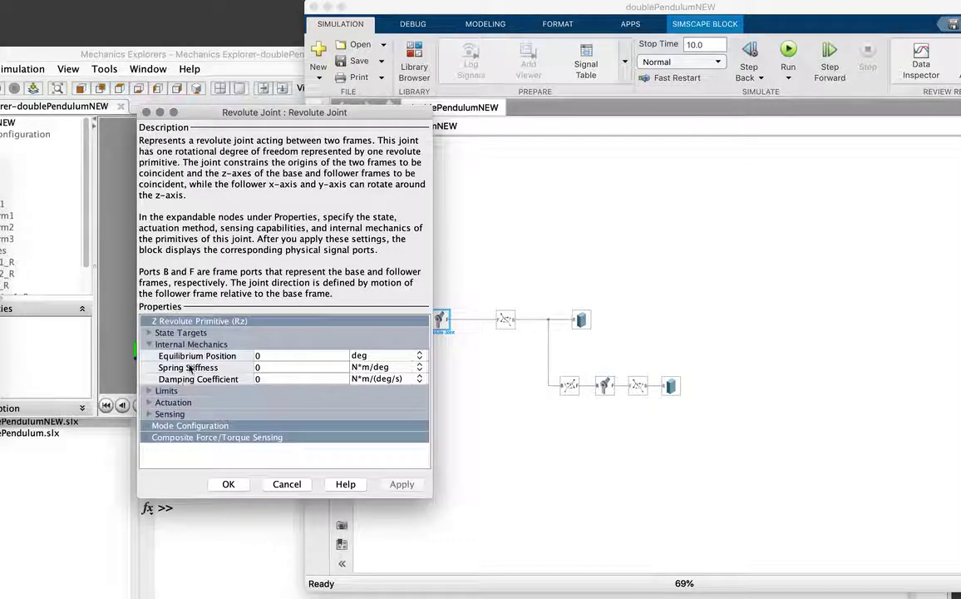
pyautogui.click(150, 333)
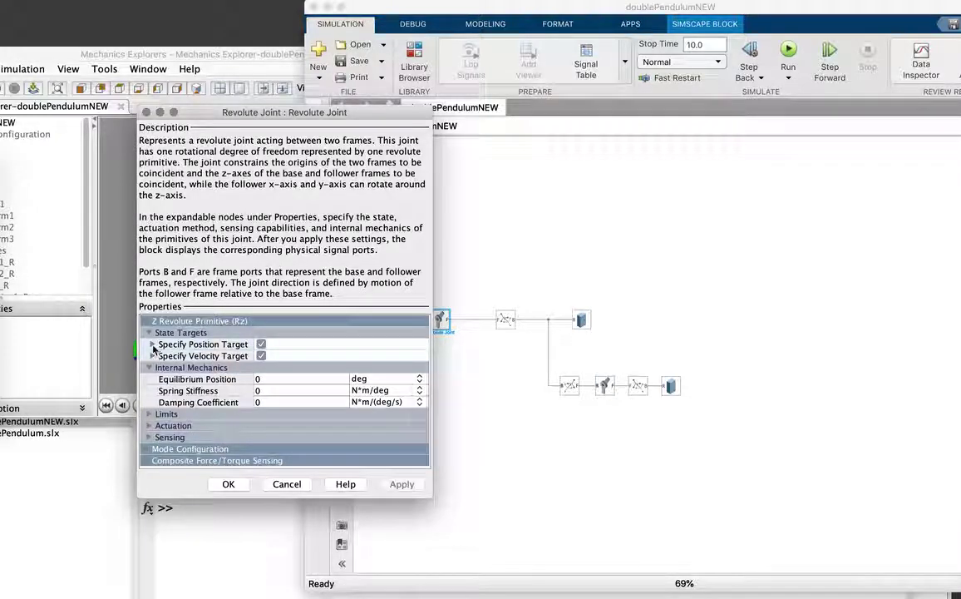
pyautogui.click(152, 344)
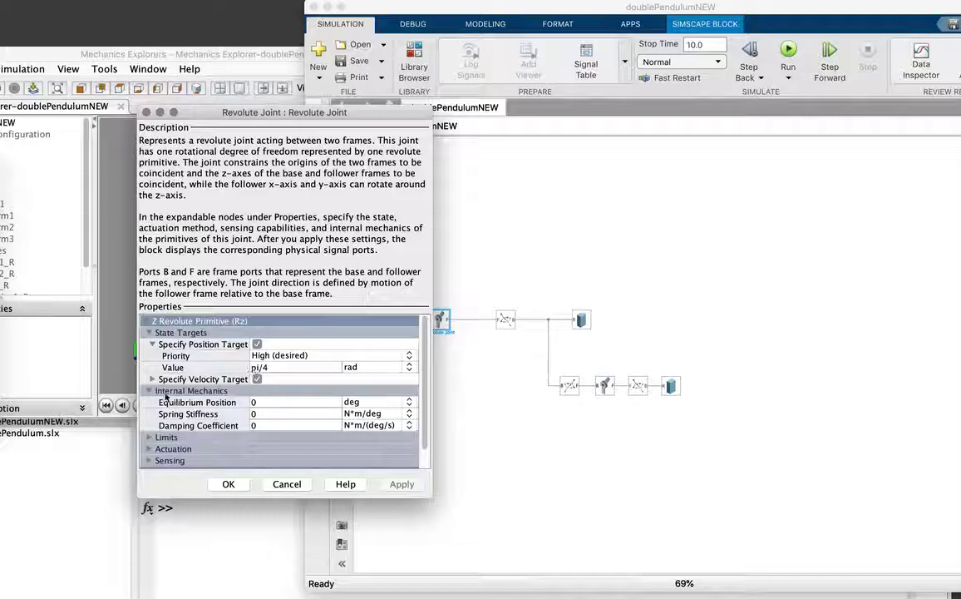
pyautogui.click(152, 379)
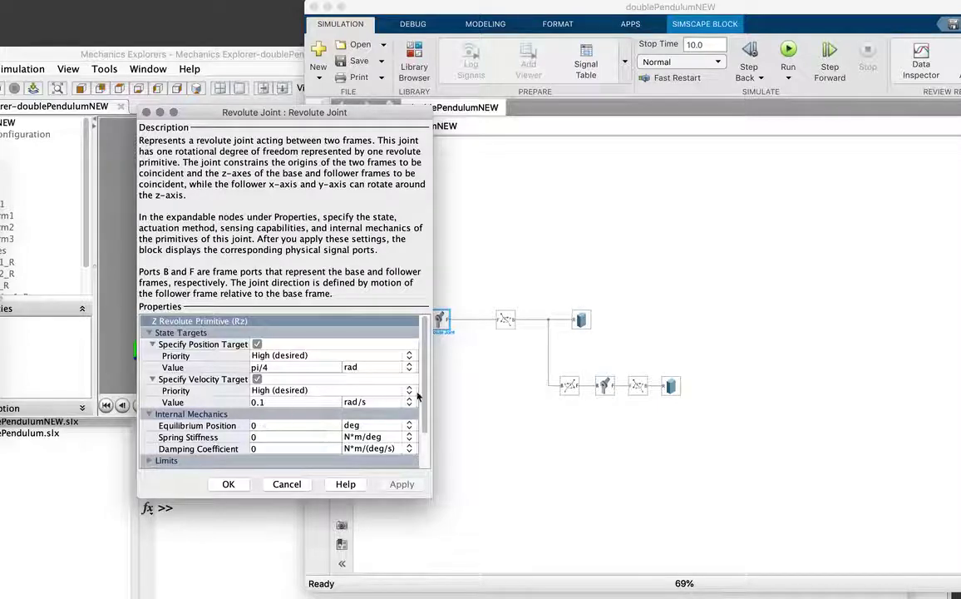
pyautogui.moveTo(423, 388); pyautogui.dragTo(424, 434)
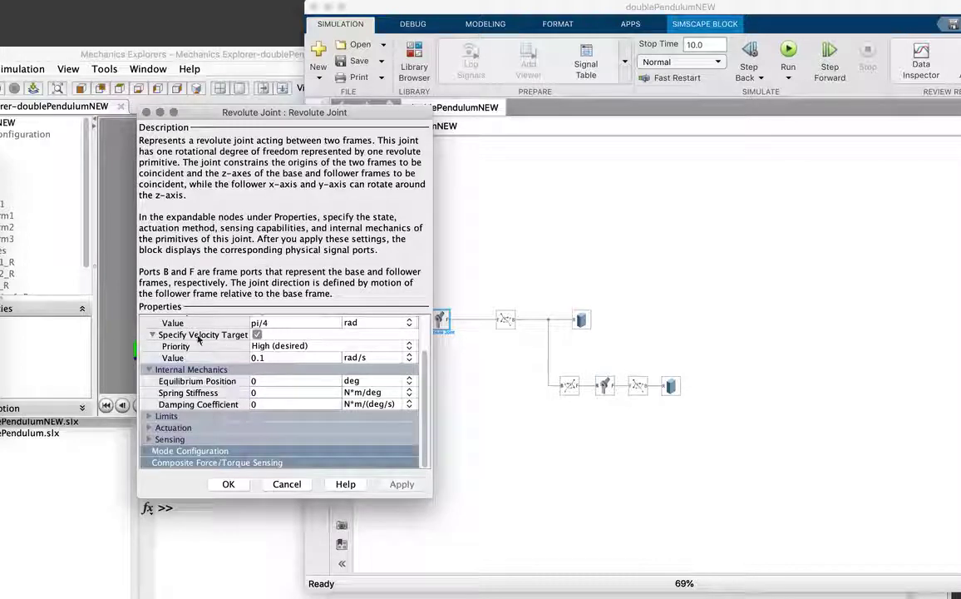
# Step: Collapse Internal Mechanics plus the position and velocity target details in the joint dialog
pyautogui.scroll(3, 197, 335)
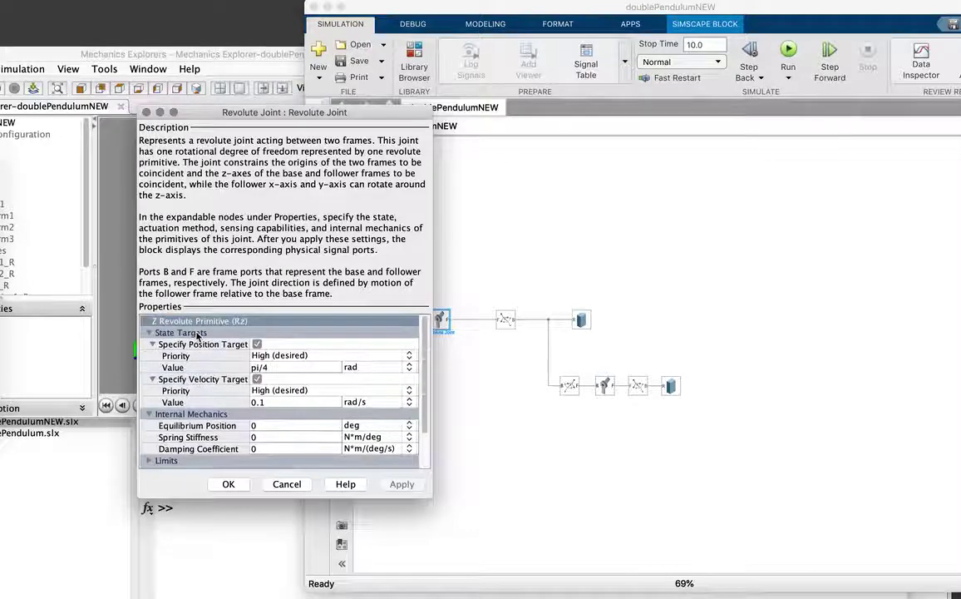
pyautogui.scroll(-3, 228, 324)
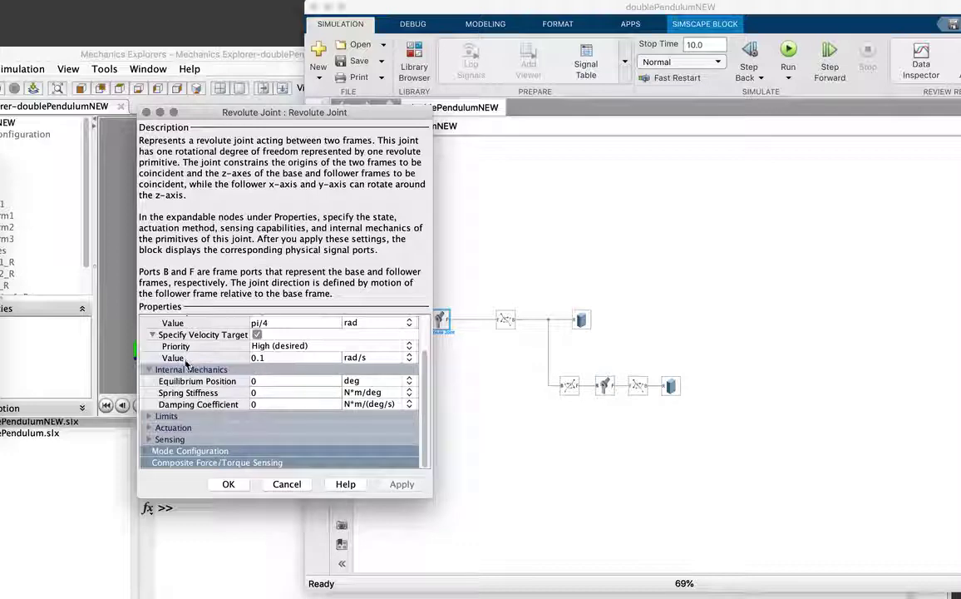
pyautogui.scroll(2, 178, 335)
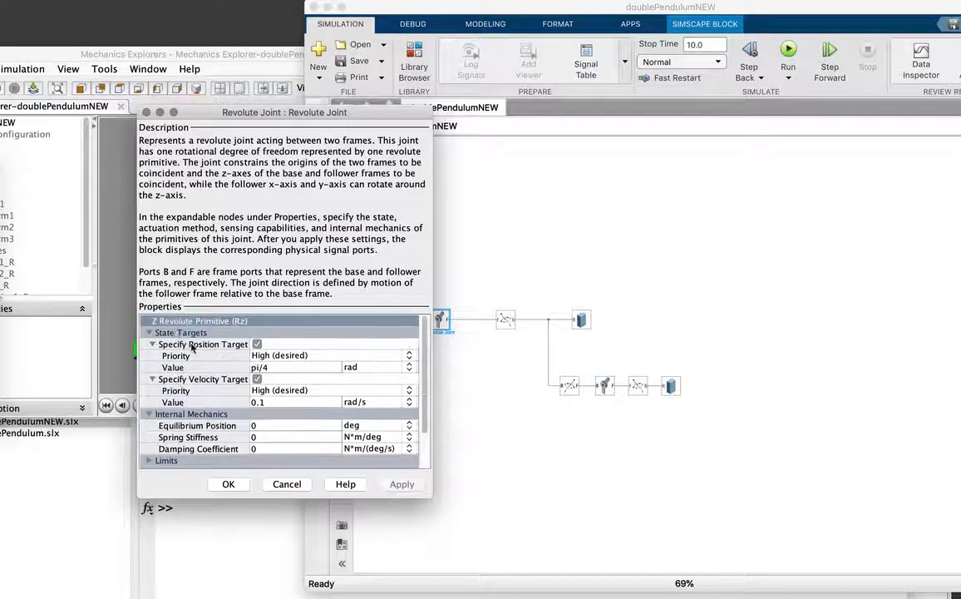
pyautogui.scroll(-2, 178, 334)
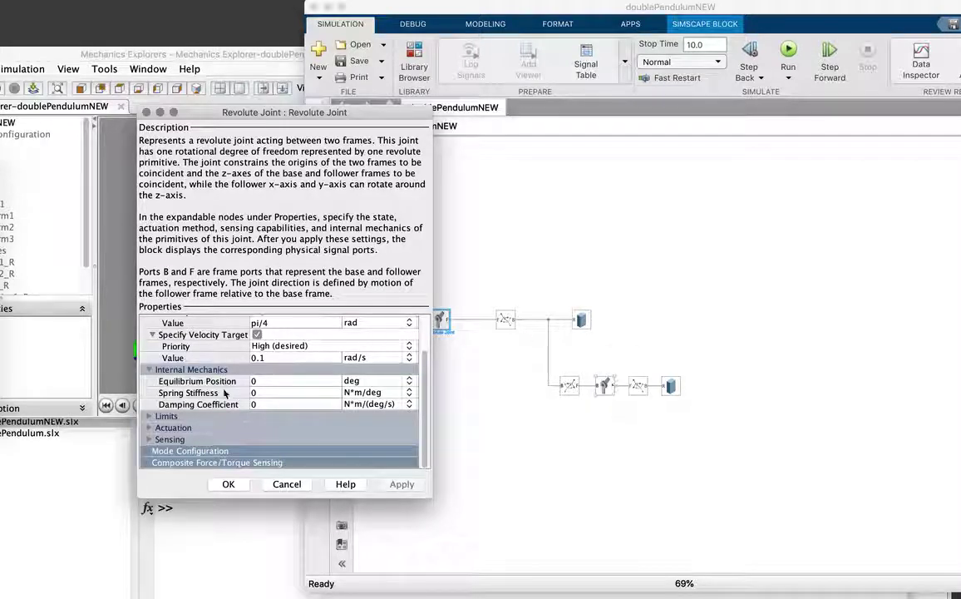
pyautogui.click(150, 369)
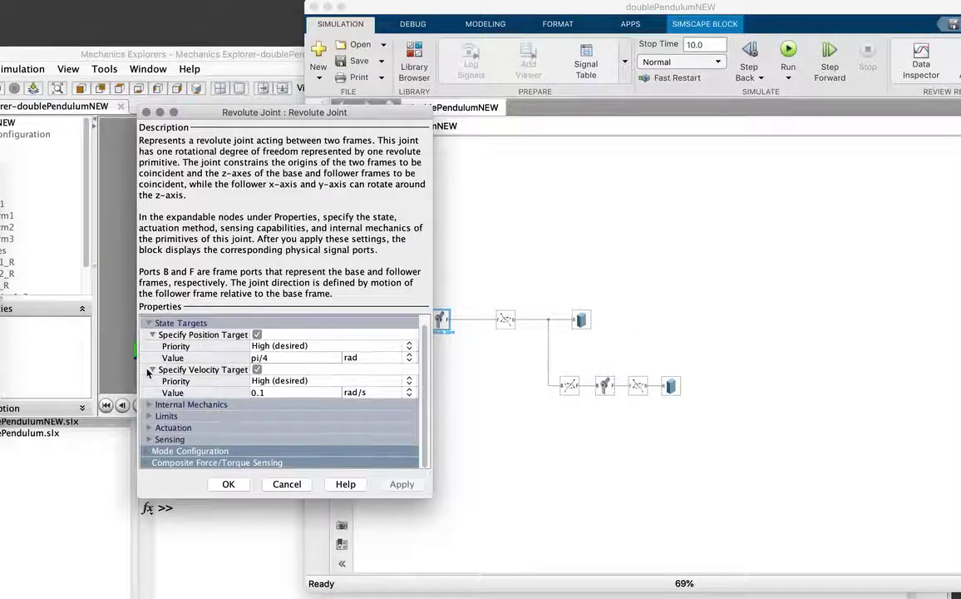
pyautogui.click(153, 333)
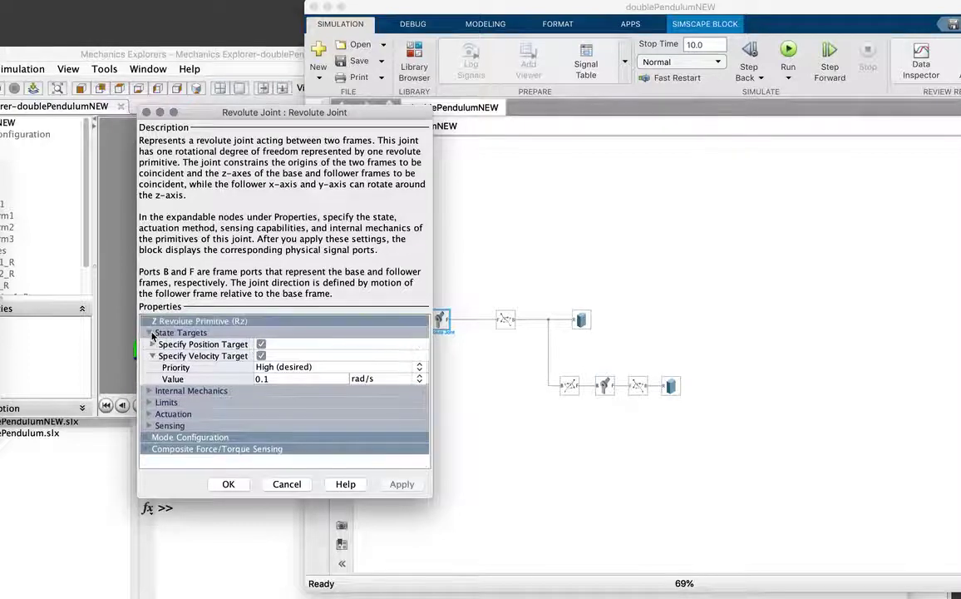
pyautogui.click(152, 355)
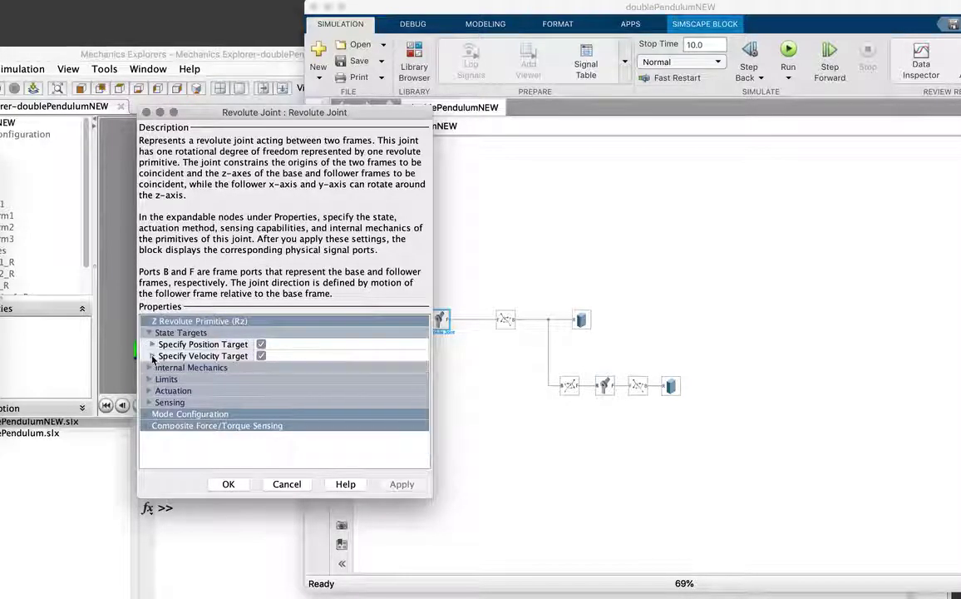
# Step: Expand Sensing and Actuation, showing no sensing outputs, torque None and motion Automatically Computed
pyautogui.click(150, 402)
pyautogui.scroll(-2, 175, 382)
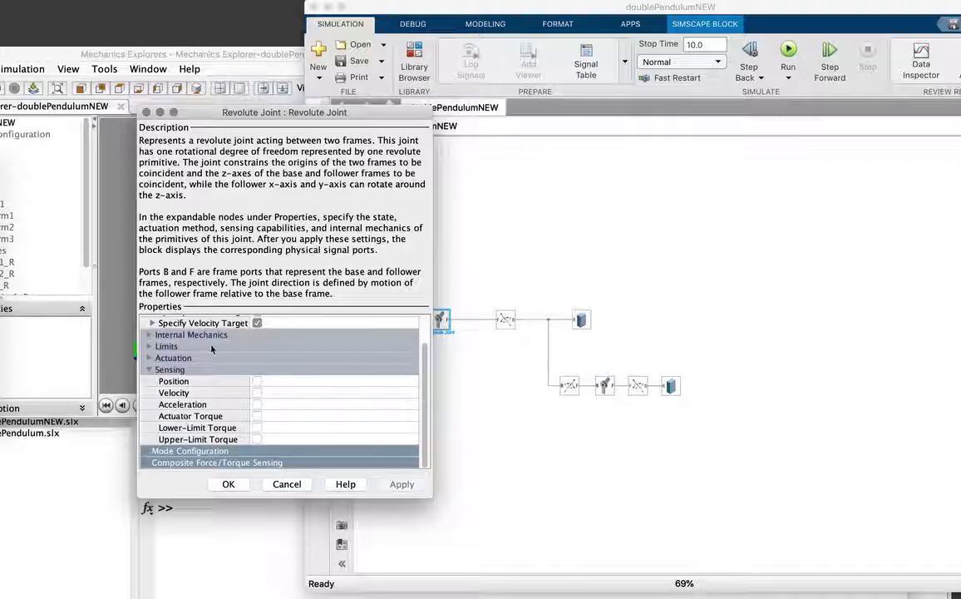
pyautogui.click(150, 358)
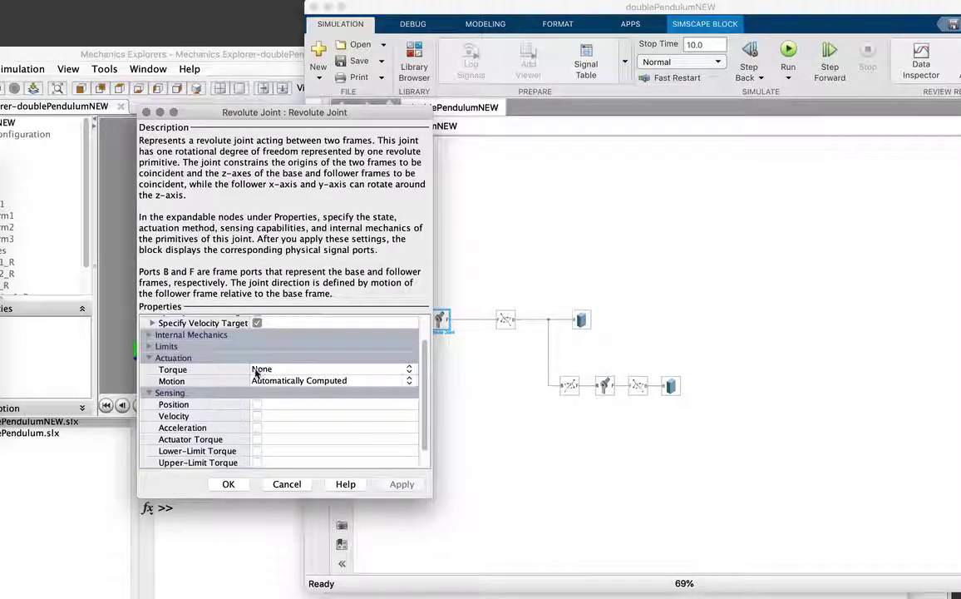
pyautogui.scroll(-2, 209, 384)
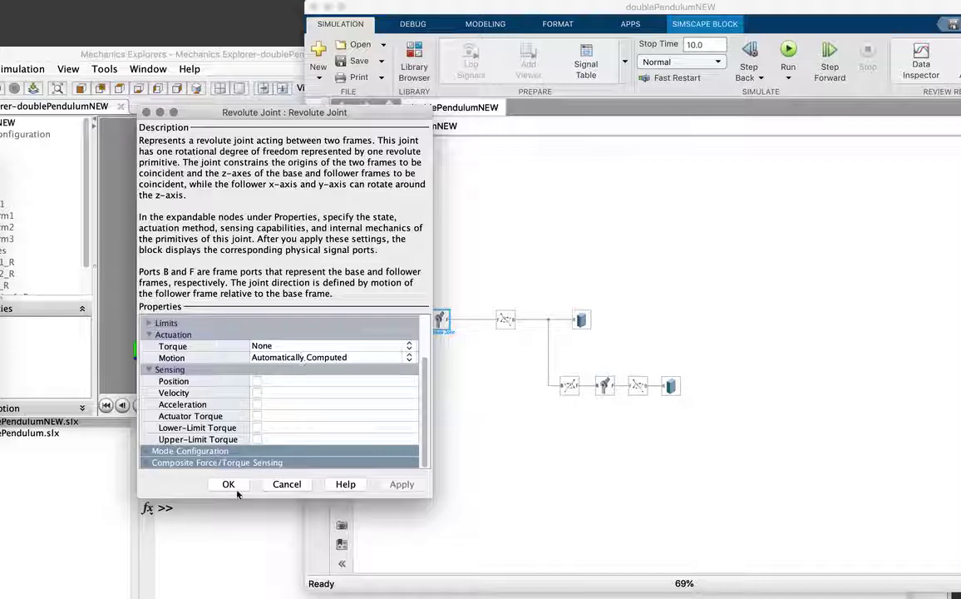
pyautogui.scroll(5, 287, 340)
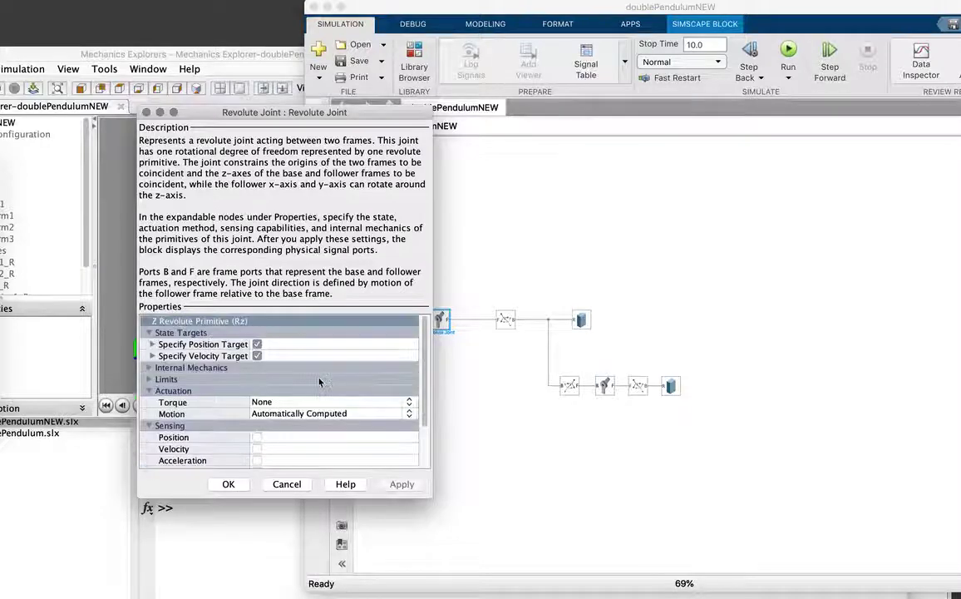